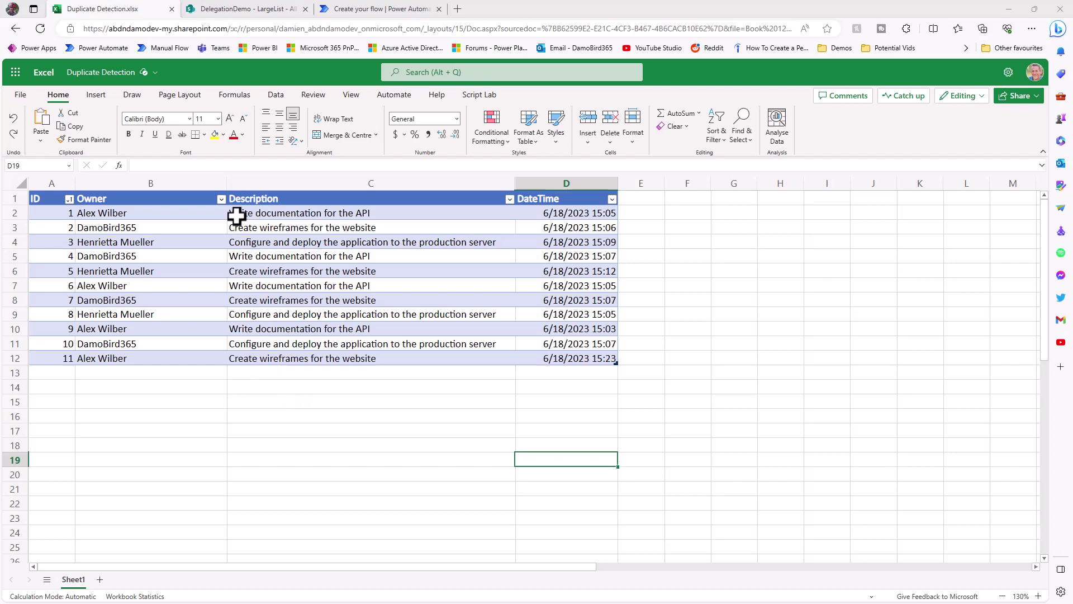
- Sort the task table by Owner A to Z and highlight the repeated owner rows
left_click(221, 200)
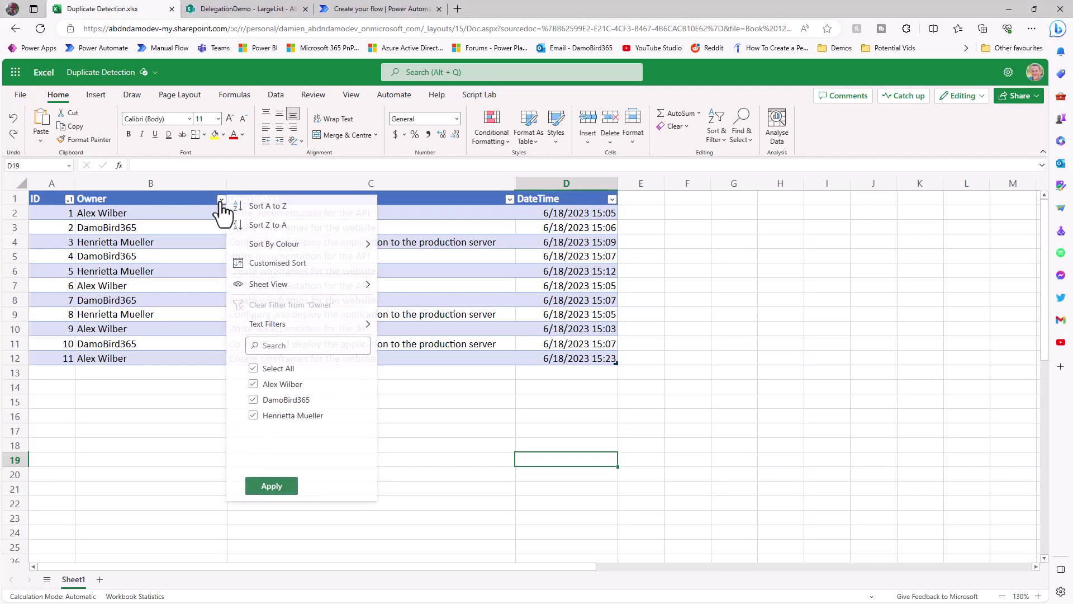
left_click(279, 208)
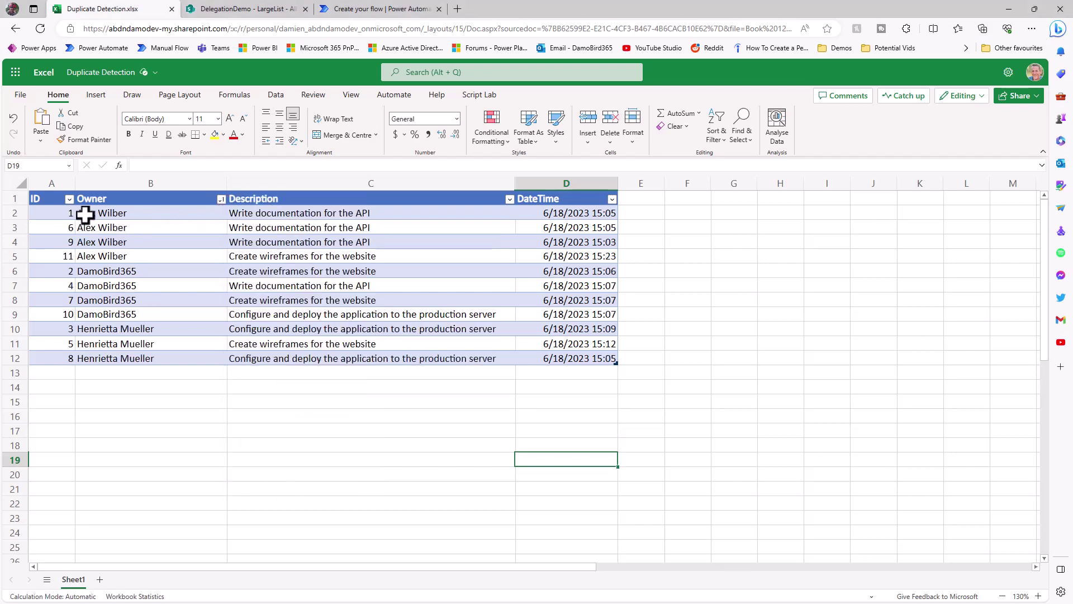
mouse_move(86, 216)
left_mouse_down()
mouse_move(110, 237)
mouse_move(372, 243)
left_mouse_up()
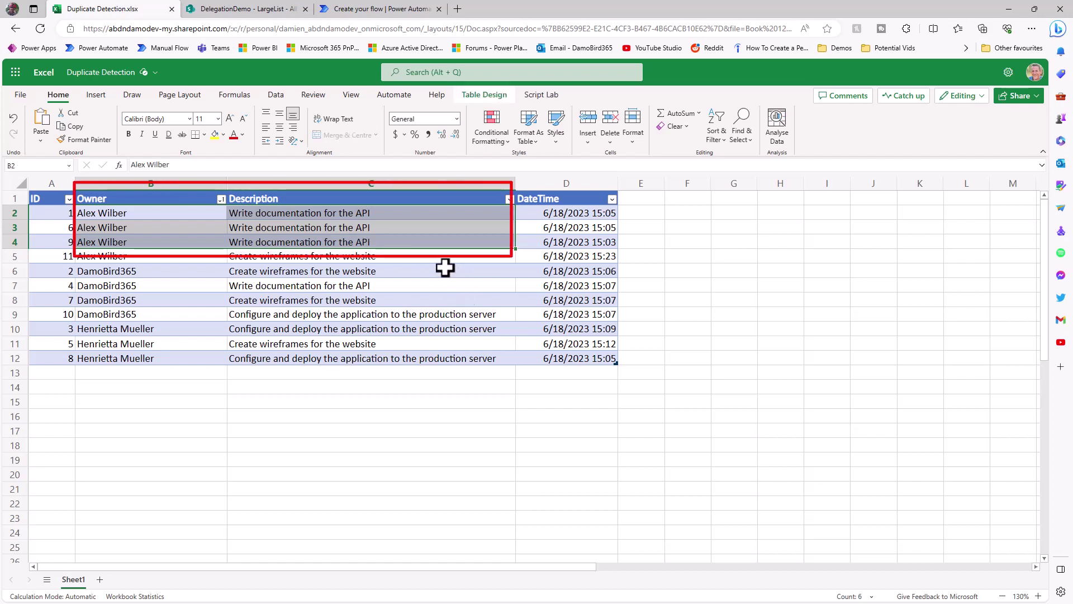
mouse_move(115, 328)
left_mouse_down()
mouse_move(120, 344)
mouse_move(330, 360)
mouse_move(587, 358)
left_mouse_up()
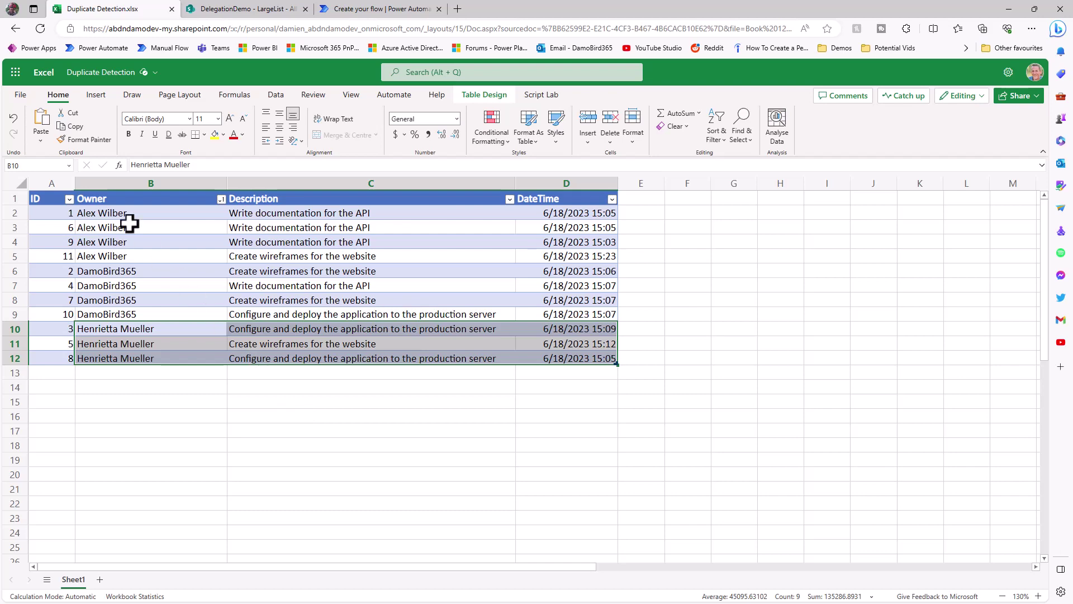
- Custom-sort the table by Owner, then Description, then DateTime newest first
left_click(717, 137)
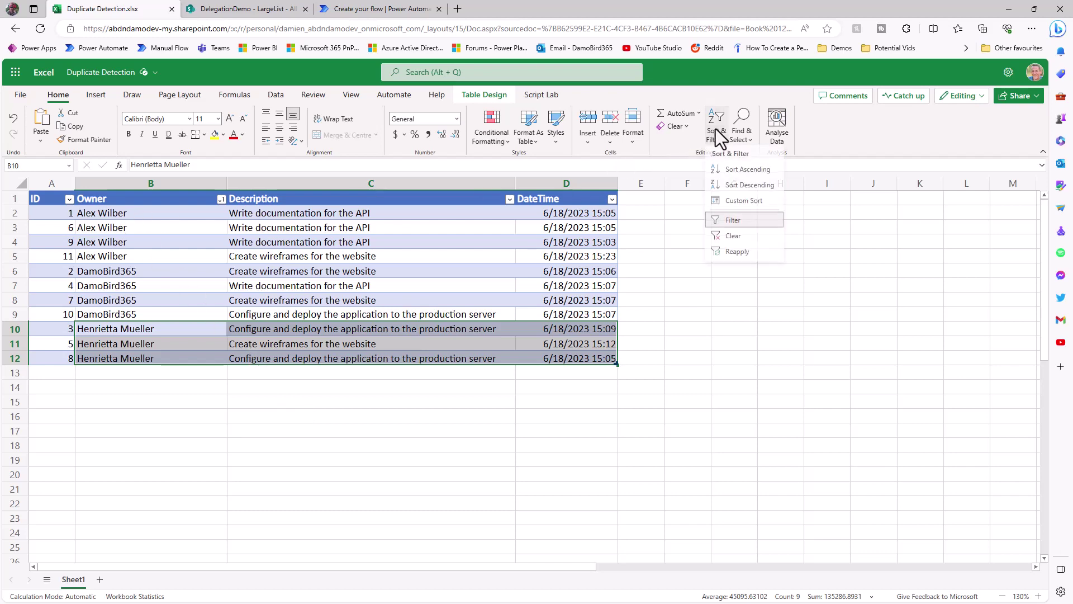
left_click(746, 202)
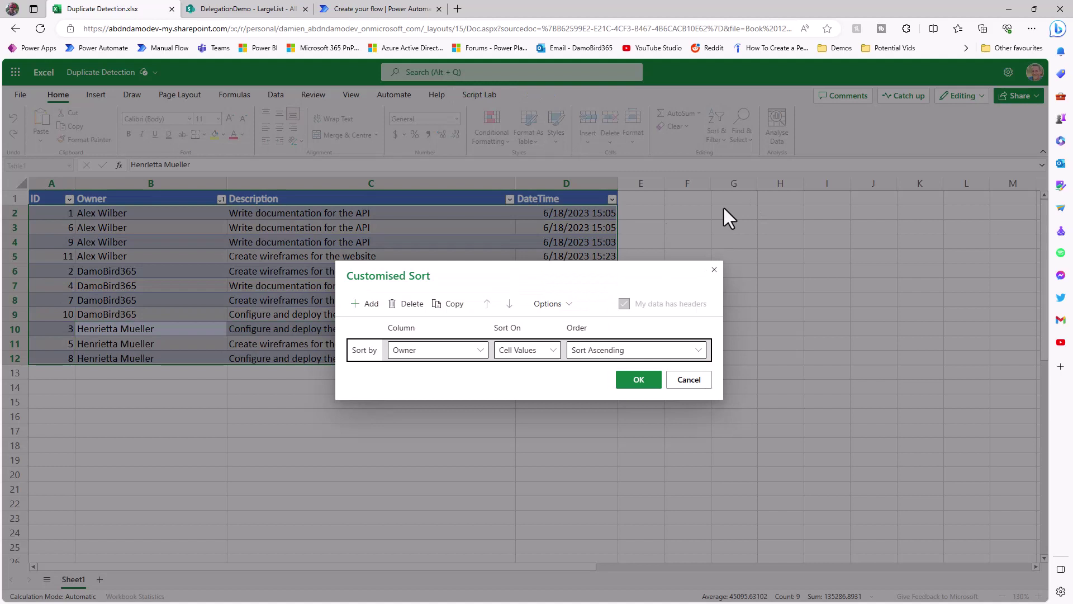
left_click(372, 305)
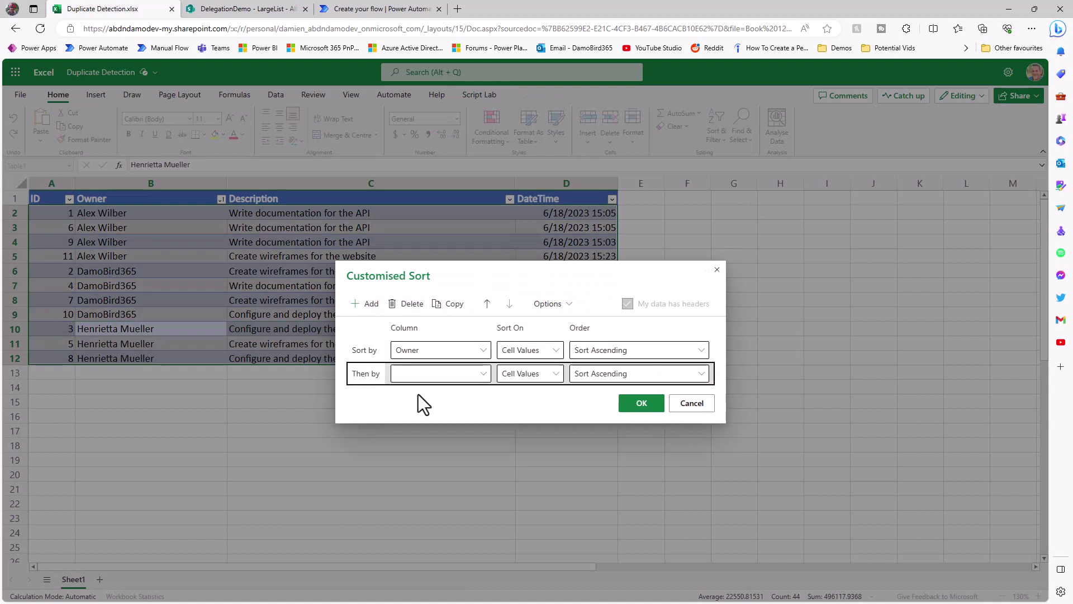
left_click(483, 375)
left_click(442, 433)
left_click(366, 304)
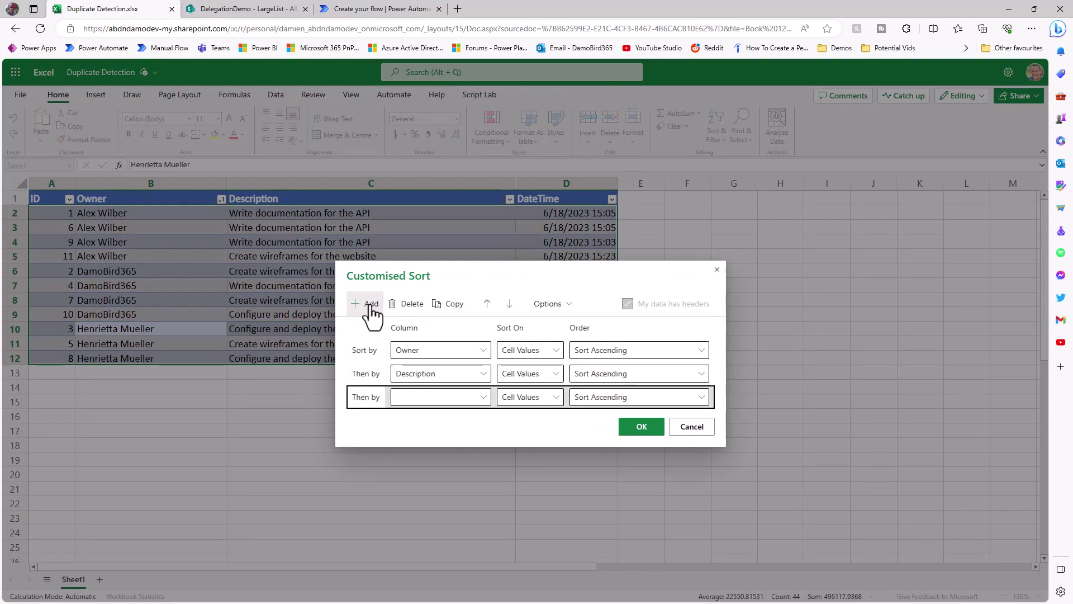
left_click(480, 398)
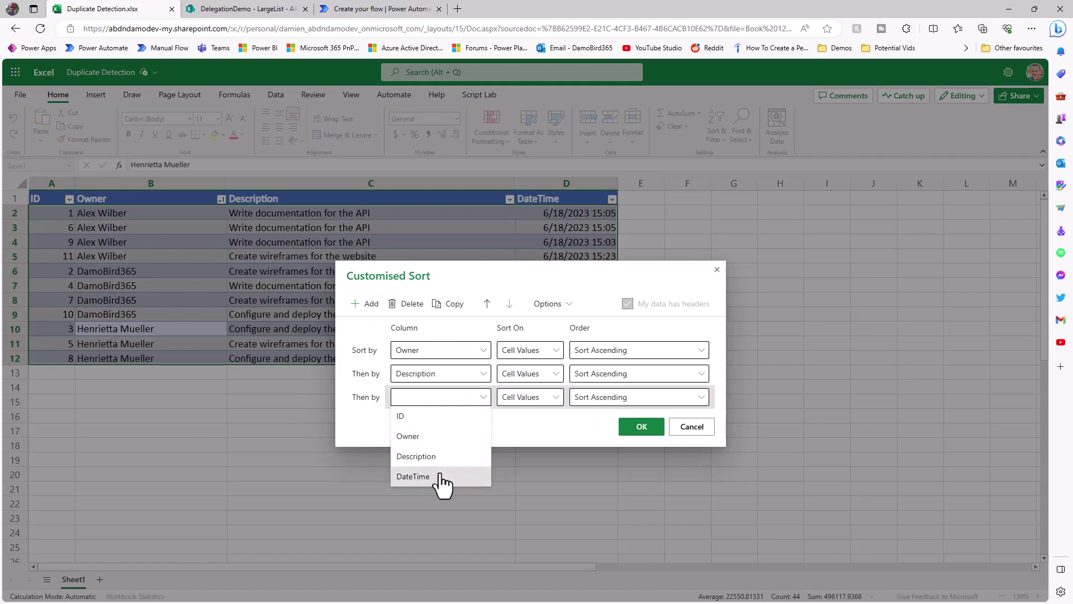
left_click(443, 475)
left_click(637, 399)
left_click(618, 436)
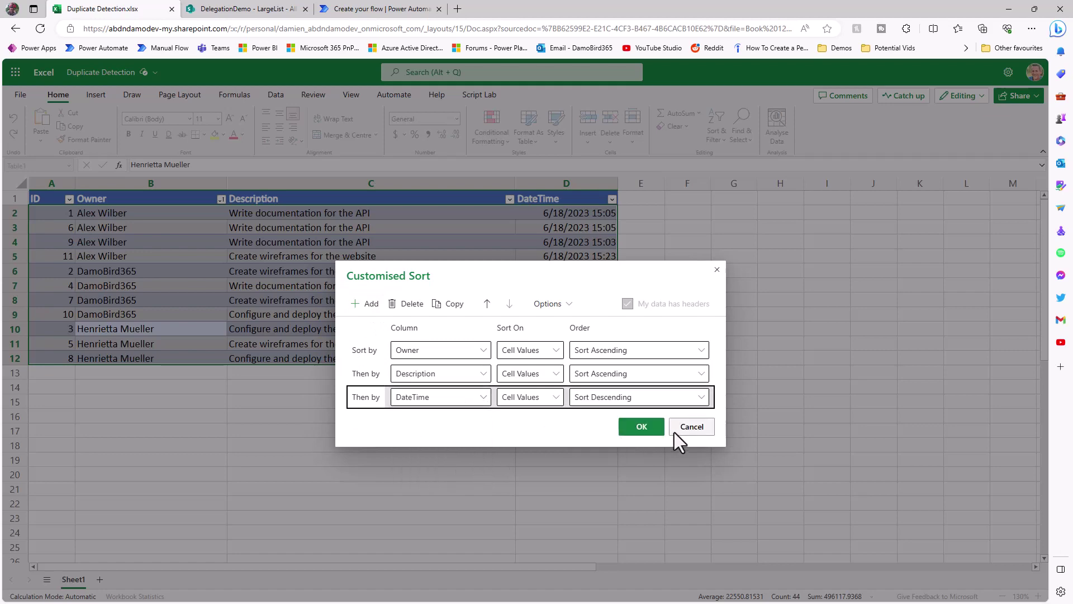
left_click(643, 425)
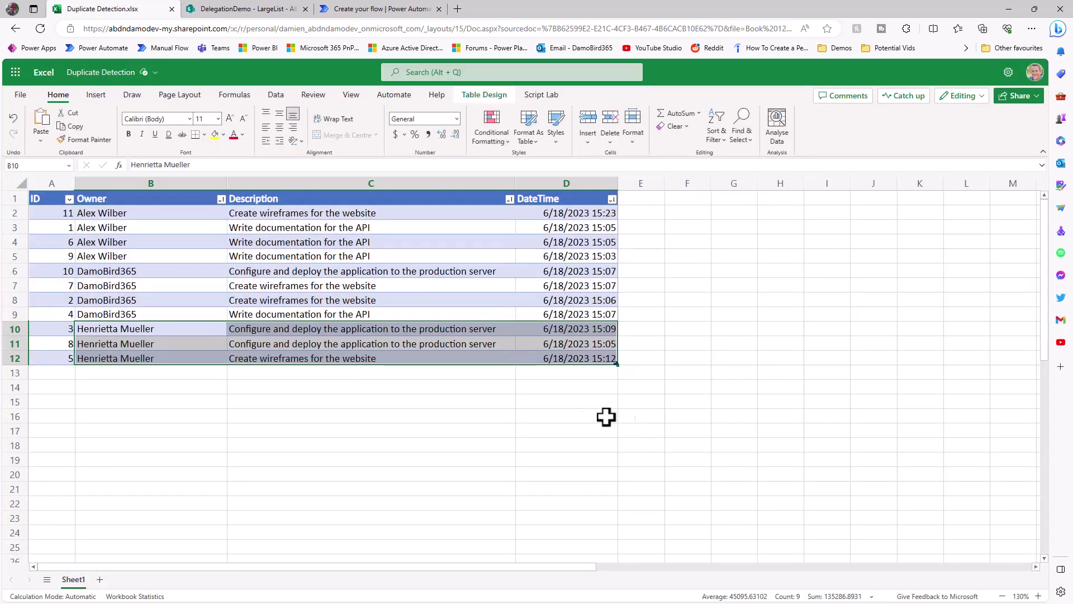
- Highlight the duplicate task rows and mark the latest row of each group to keep
left_click(534, 415)
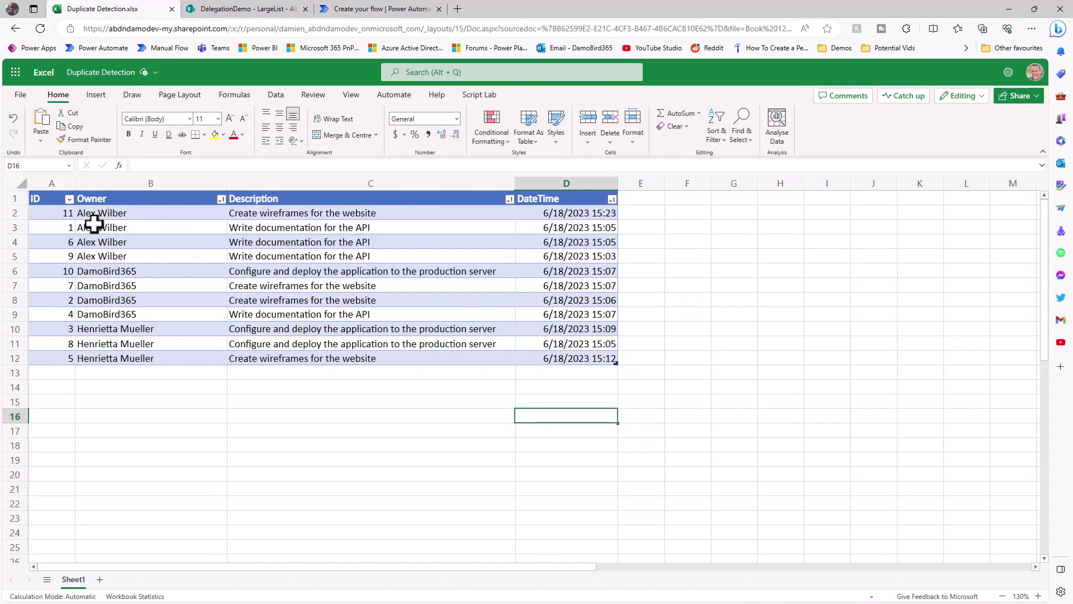
mouse_move(94, 227)
left_mouse_down()
mouse_move(119, 249)
mouse_move(547, 257)
left_mouse_up()
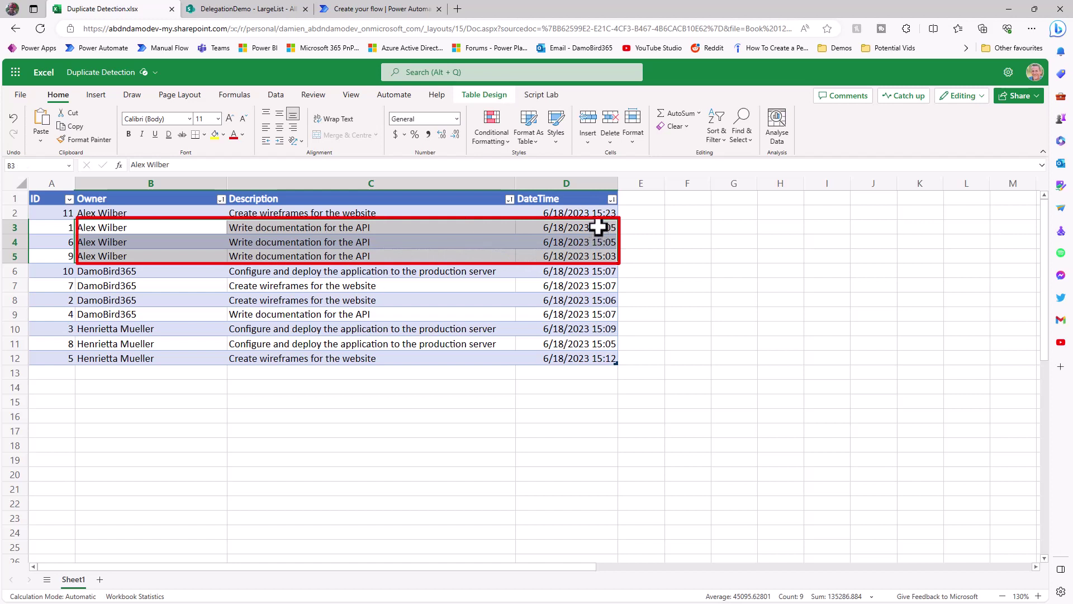
left_click_drag(598, 226, 43, 228)
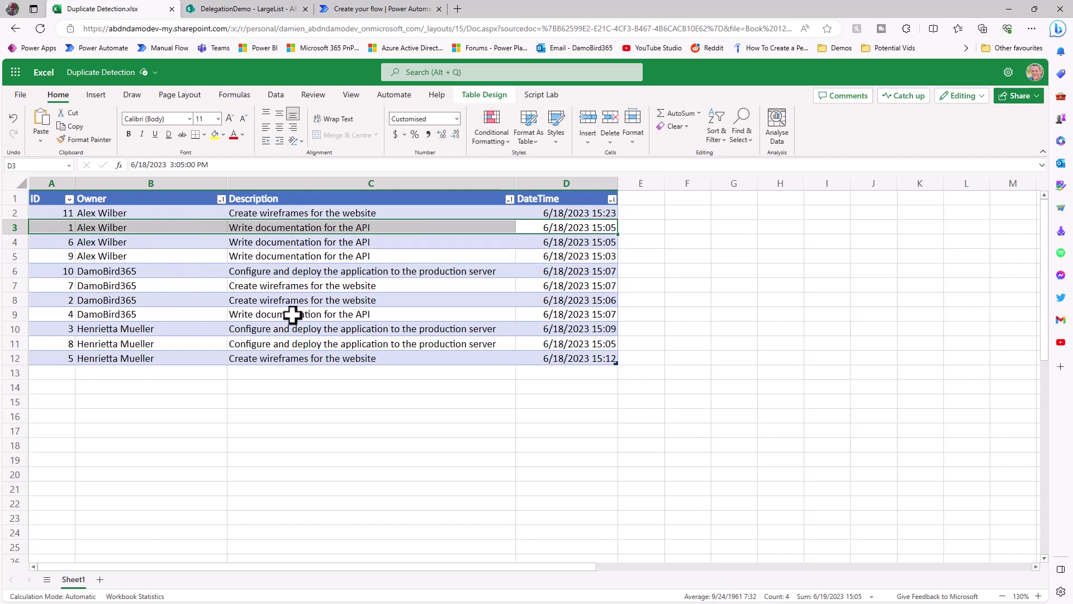
left_click_drag(559, 329, 14, 335)
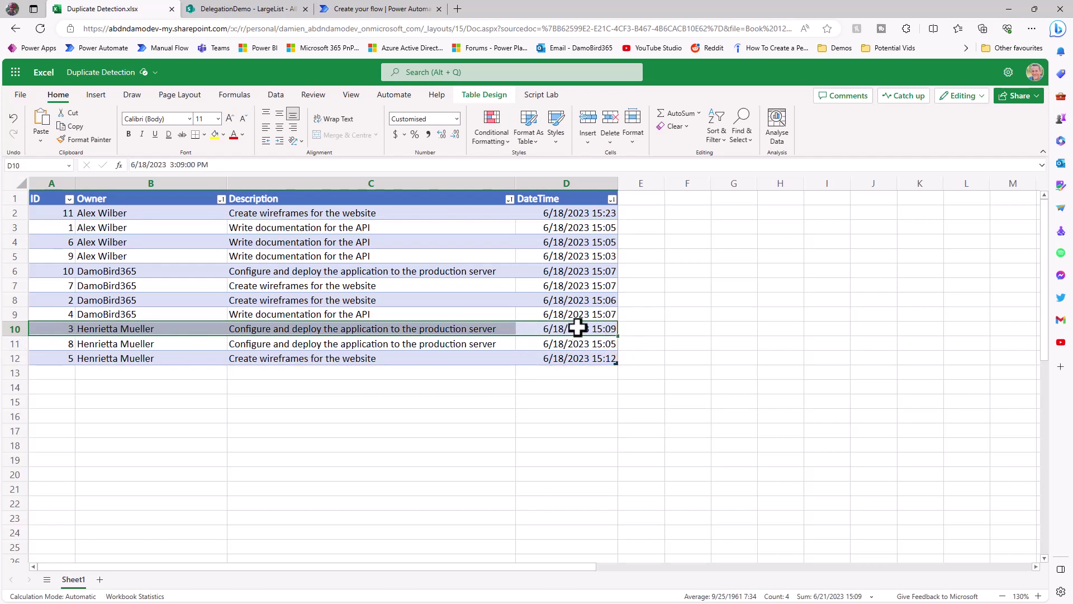
left_click(641, 340)
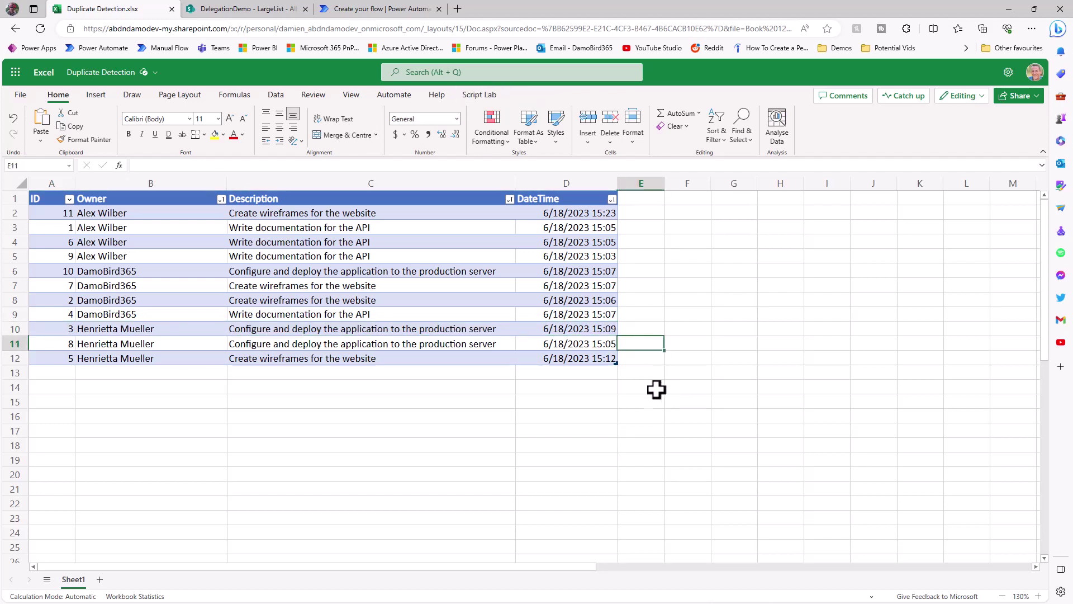
left_click(693, 212)
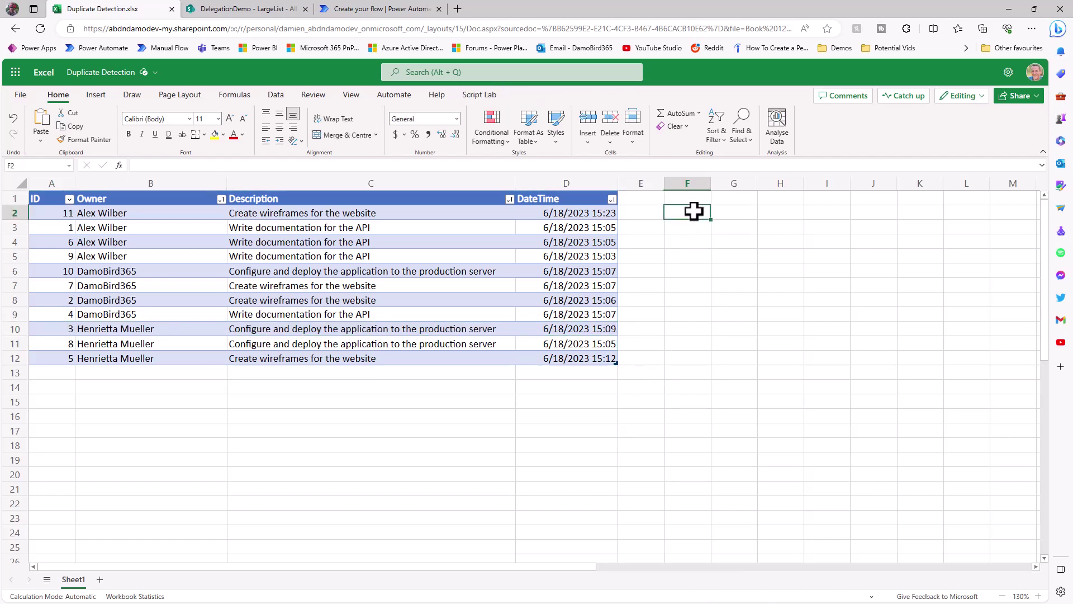
type("=conca")
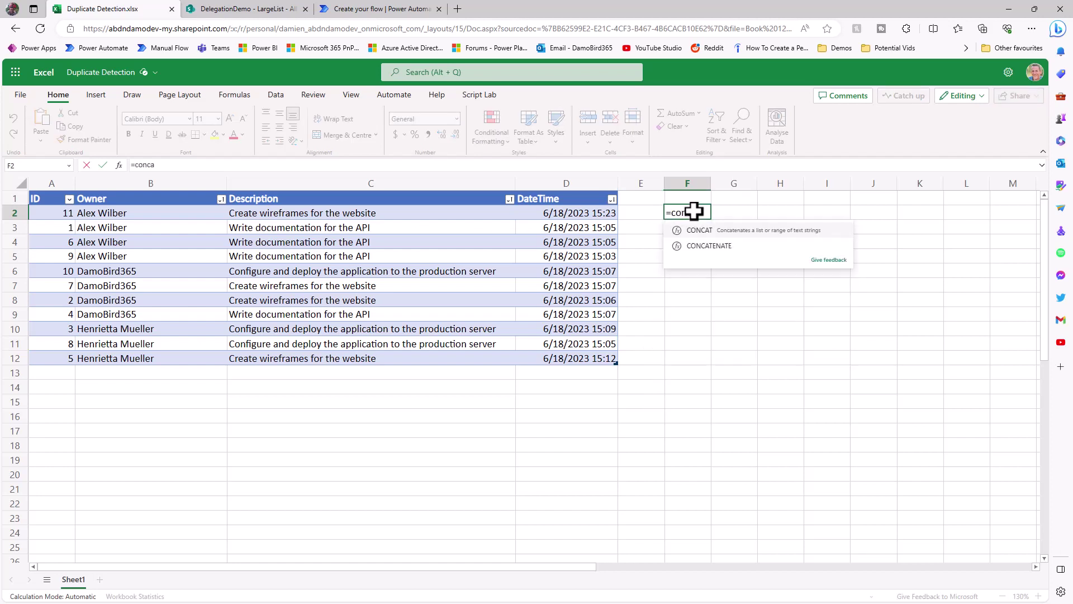
type("t(")
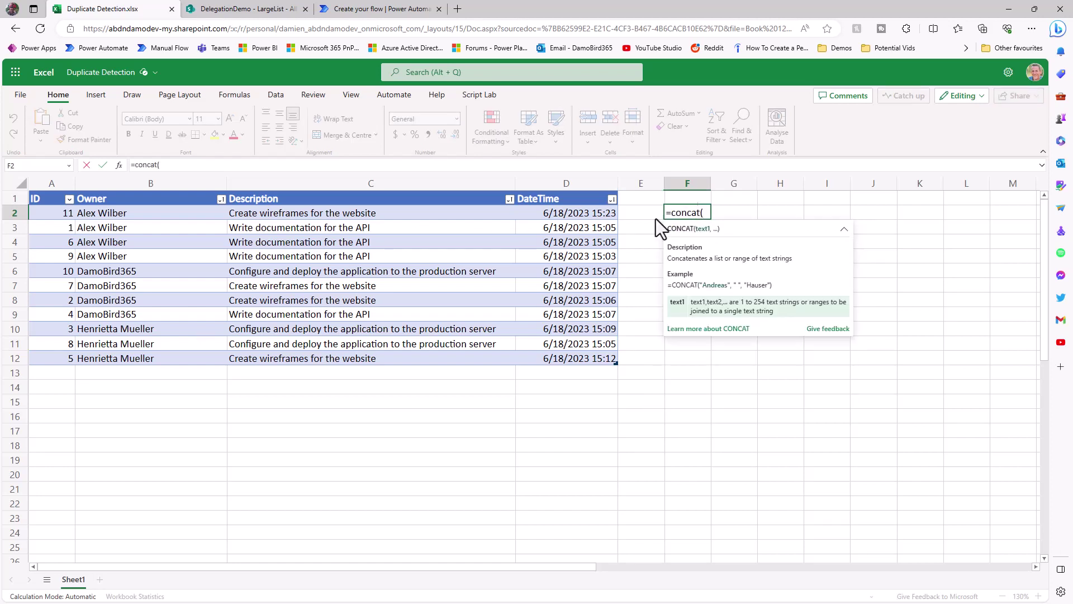
left_click(180, 212)
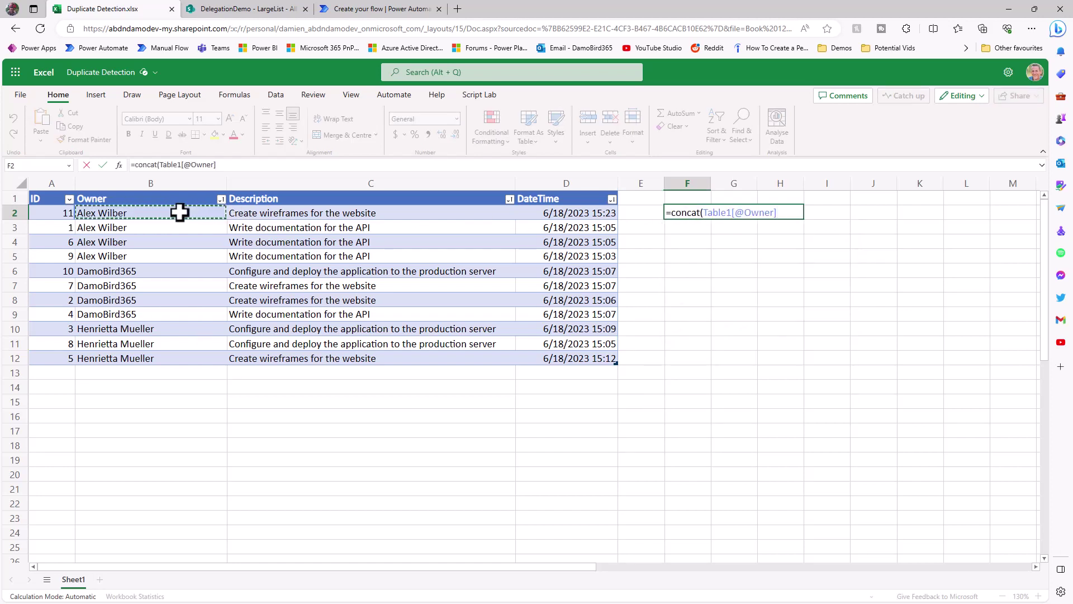
type(",")
left_click(295, 214)
type(",")
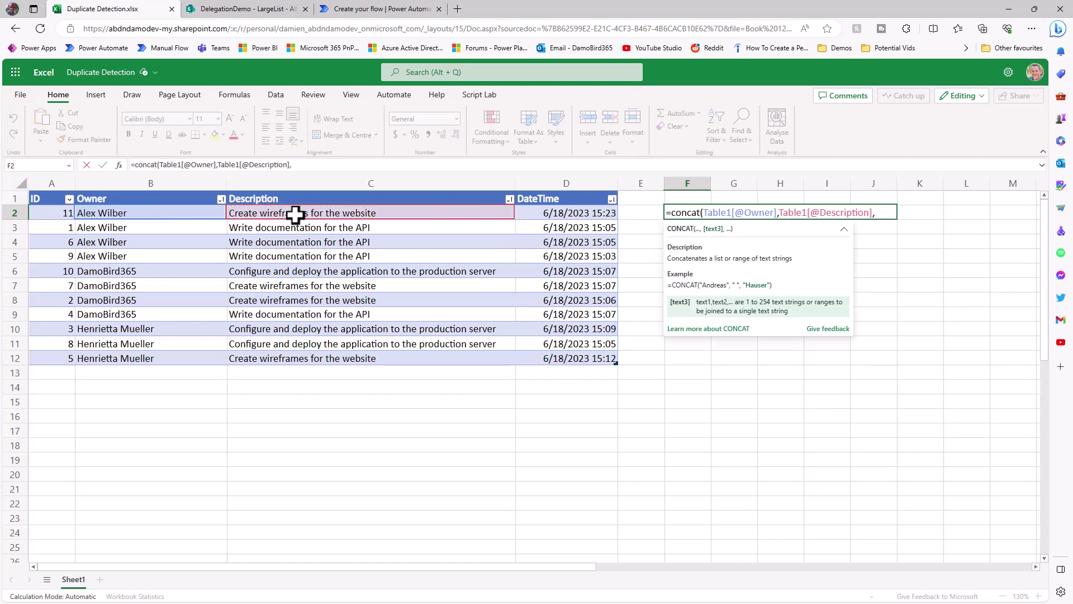
type(")")
key("Return")
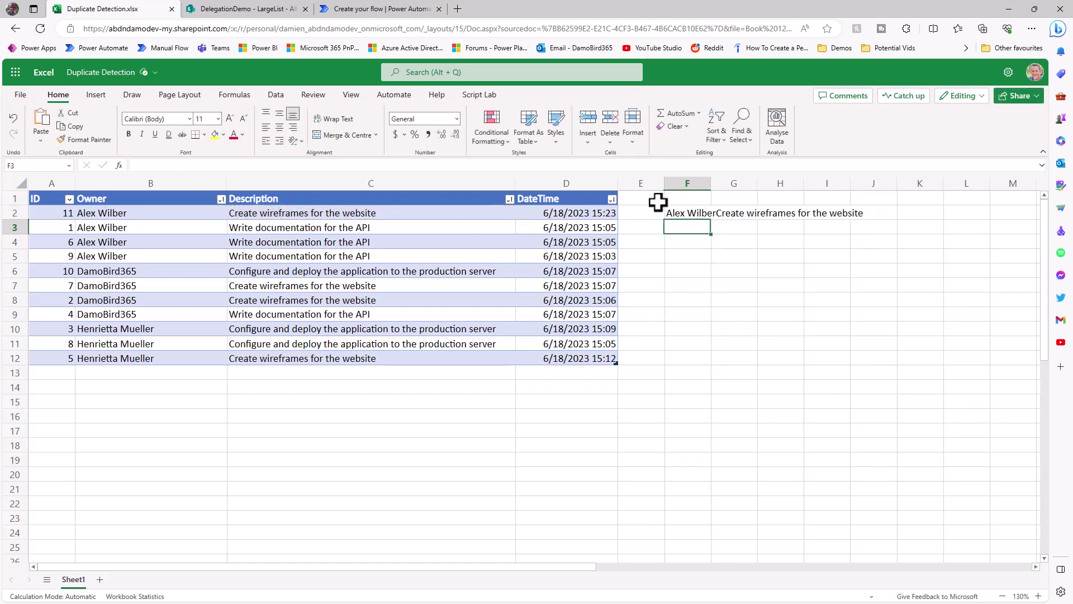
double_click(711, 183)
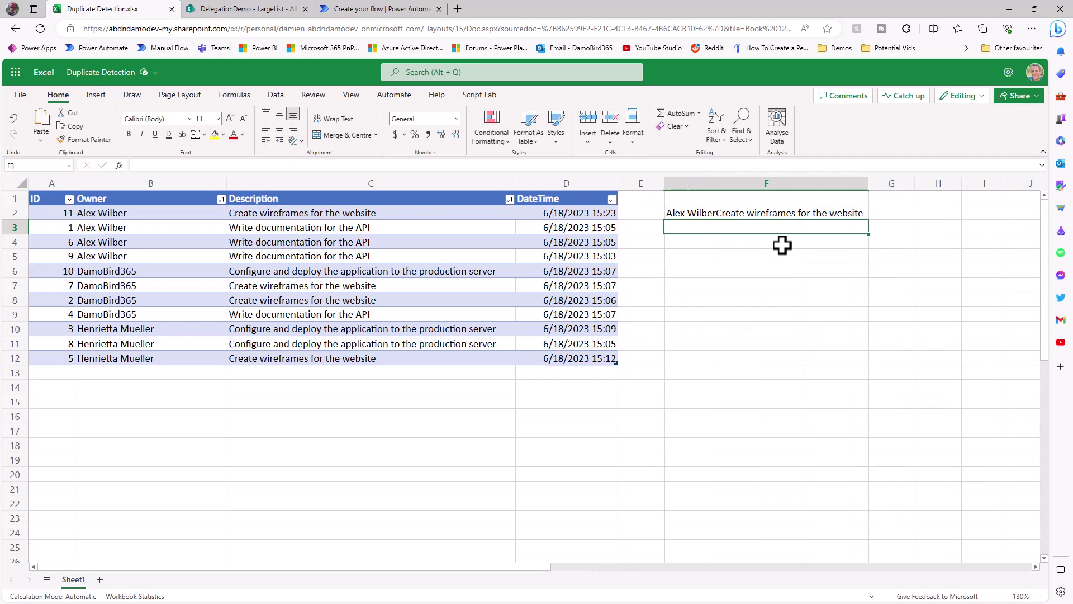
left_click(791, 215)
left_click_drag(869, 220, 874, 361)
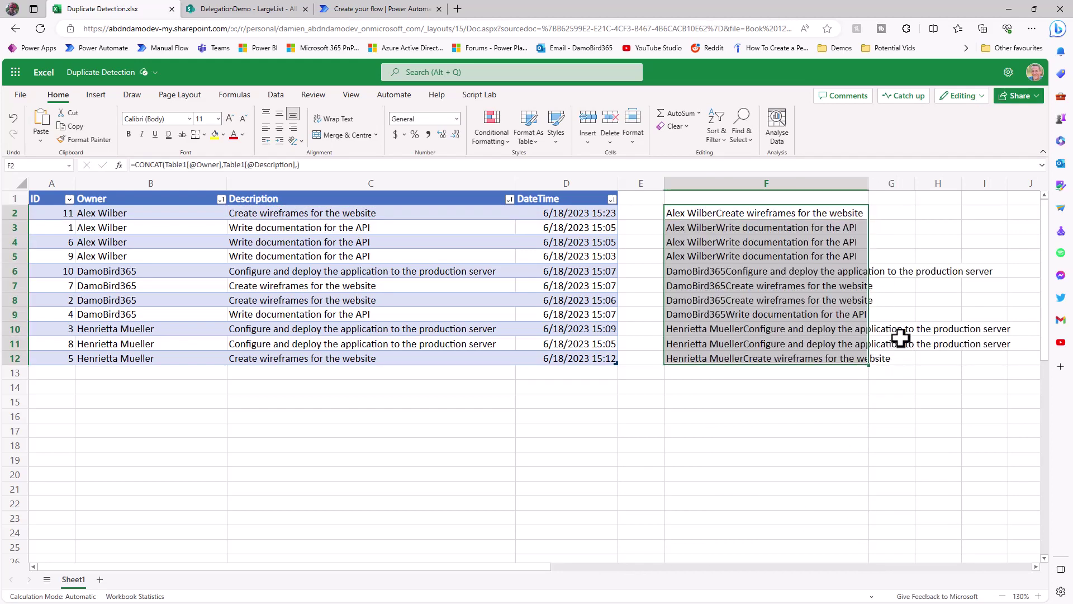
double_click(870, 188)
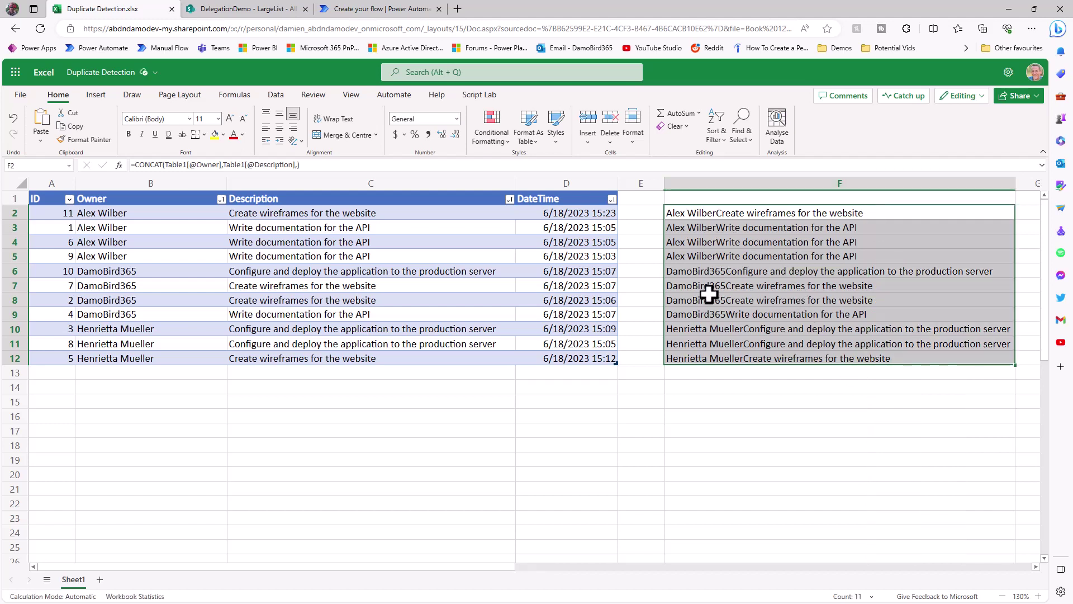
scroll(554, 563, "right", 2)
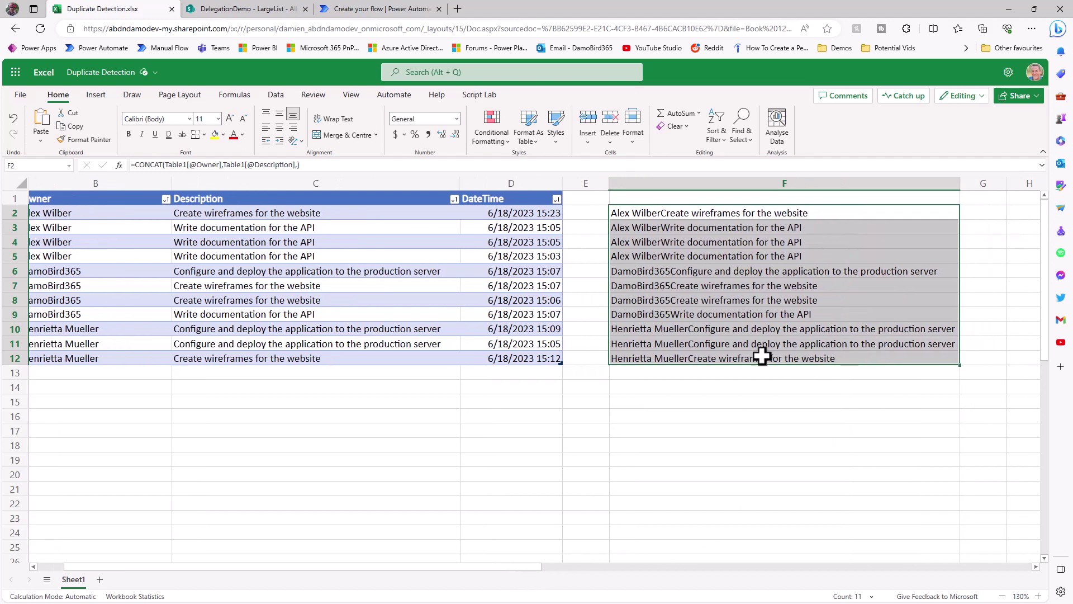
left_click(979, 219)
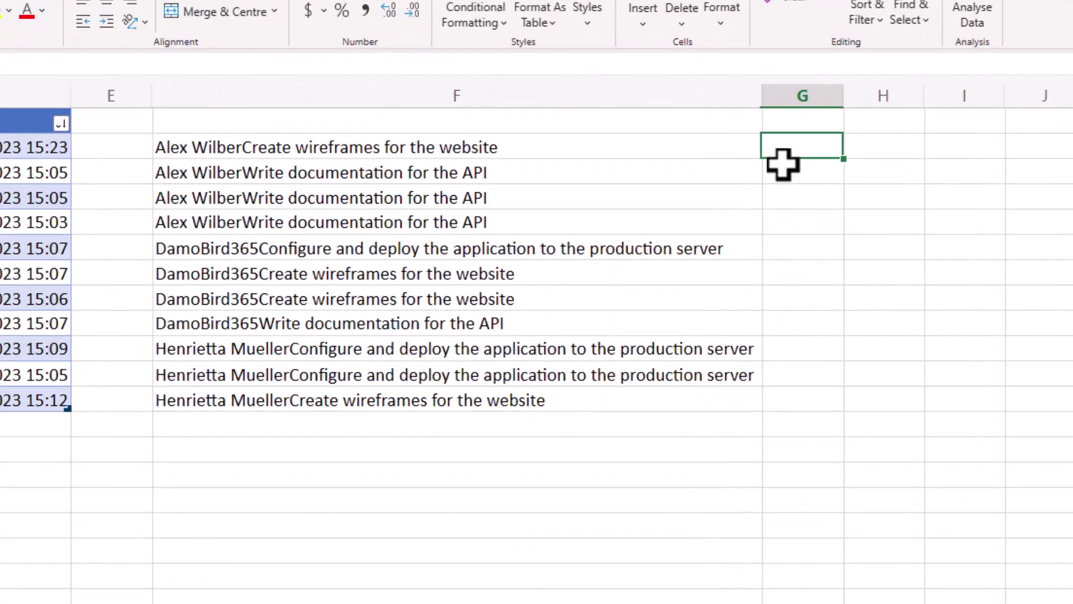
left_click(769, 215)
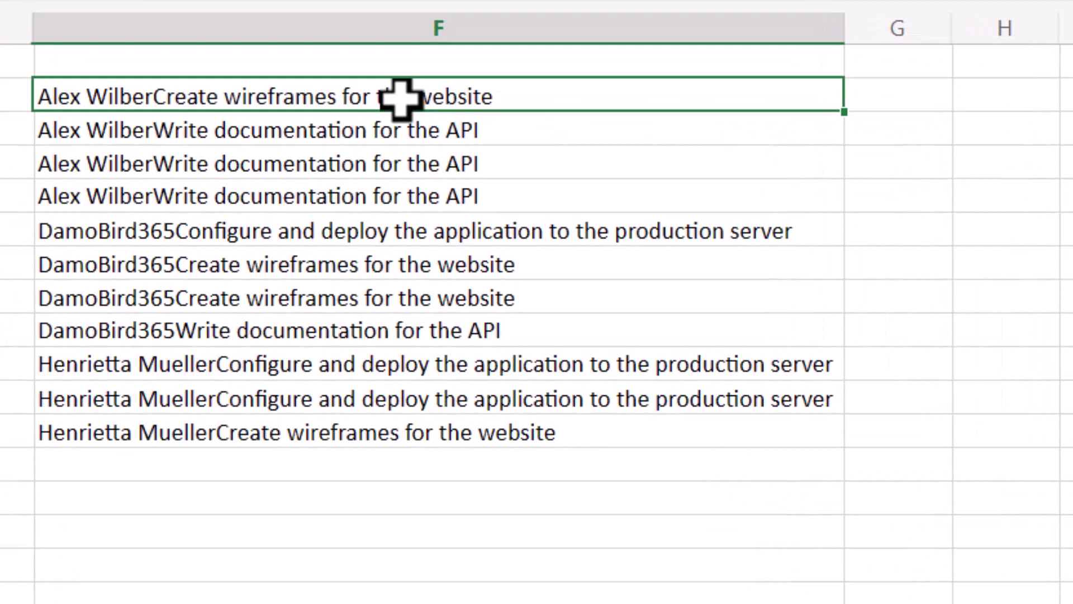
left_click(389, 61)
left_click(371, 95)
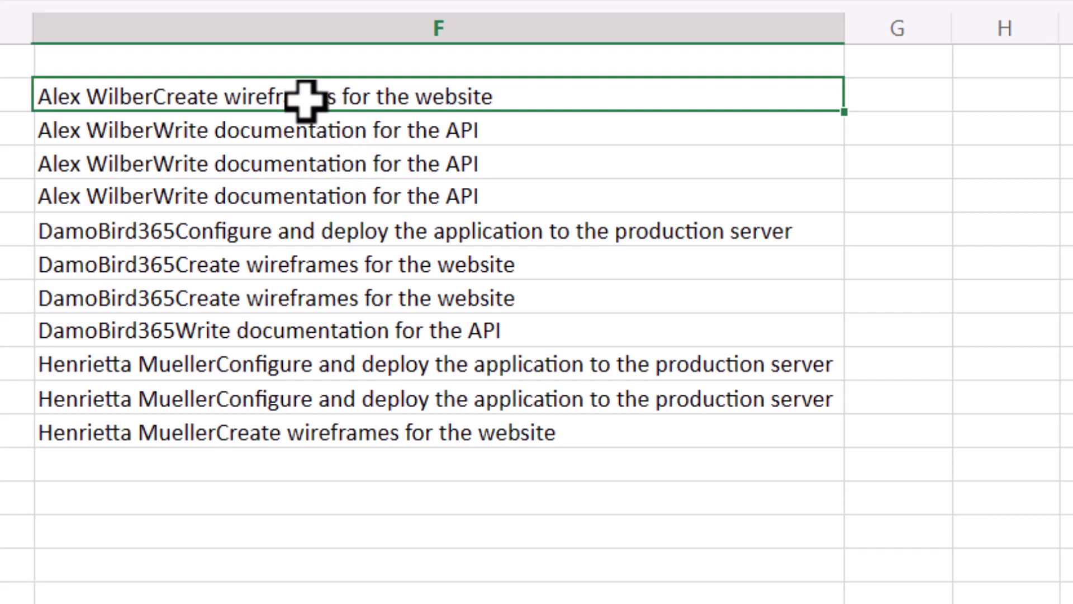
left_click(328, 63)
left_click(223, 132)
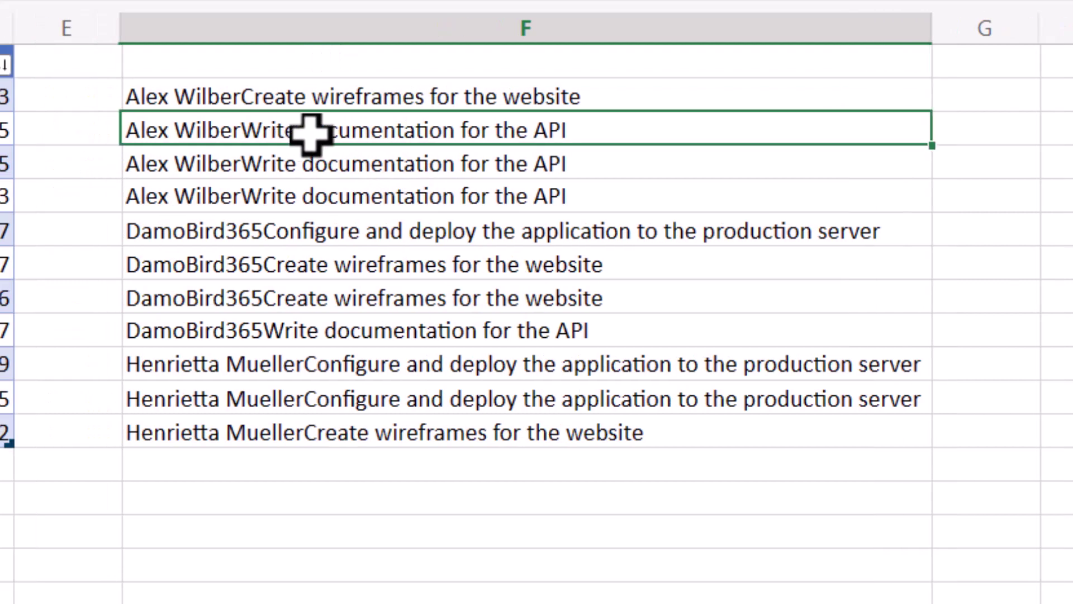
left_click(360, 97)
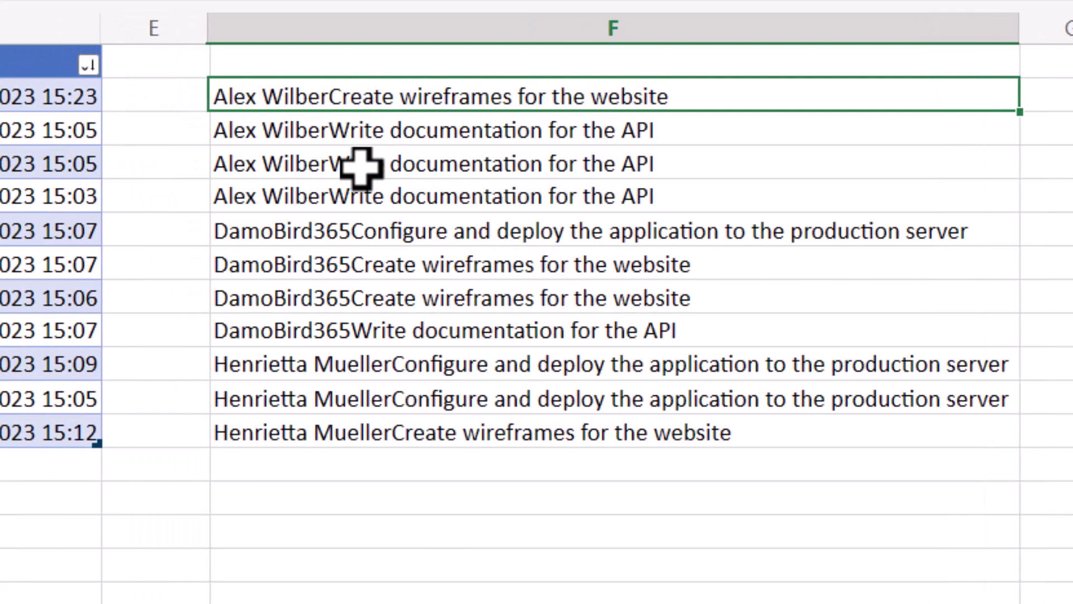
left_click(361, 166)
left_click(406, 132)
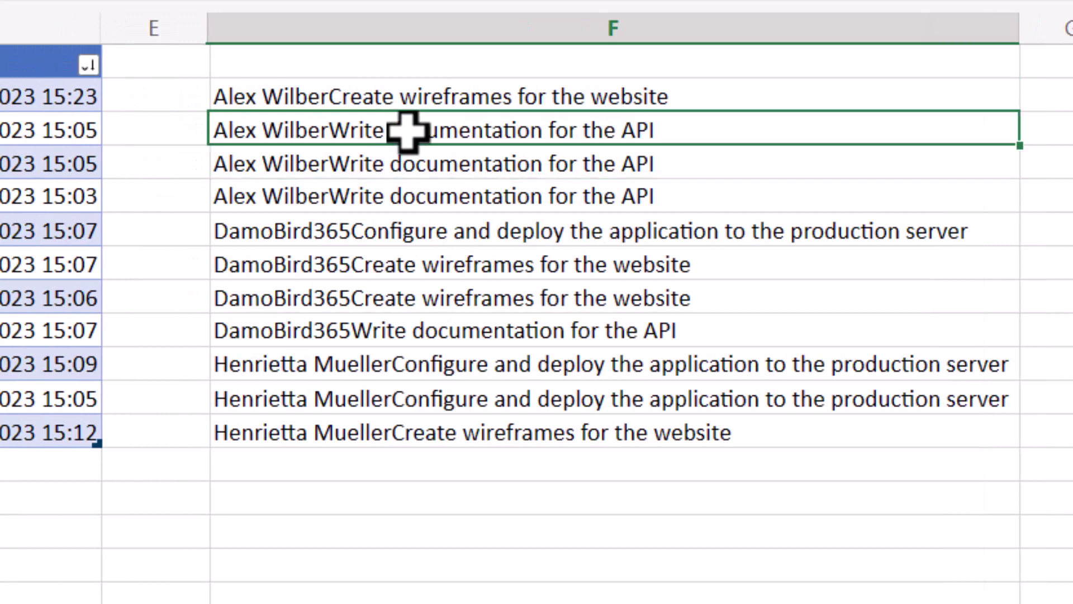
left_click(372, 166)
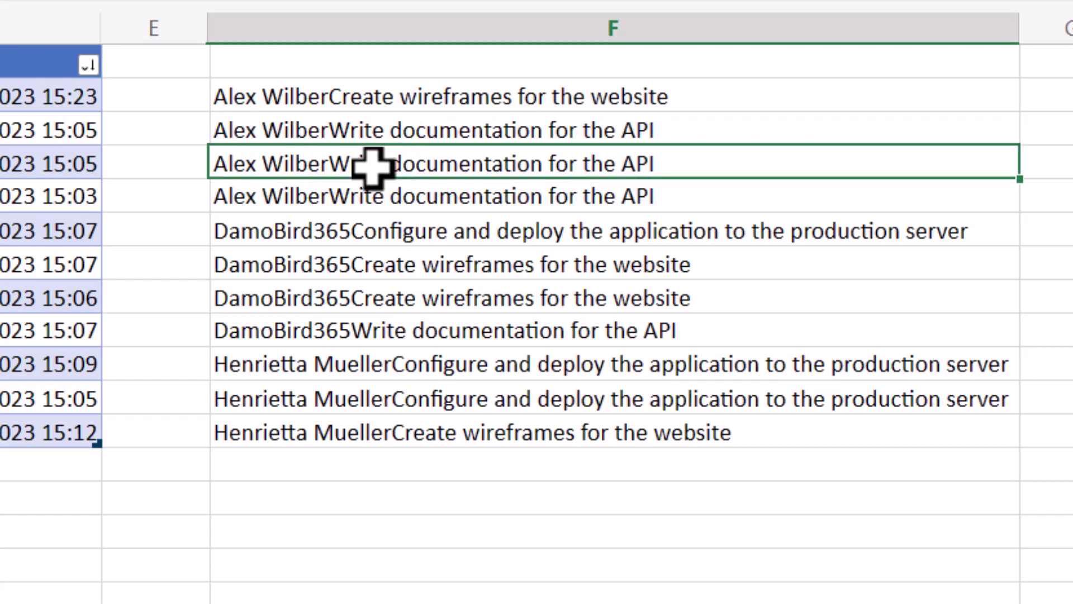
left_click(363, 198)
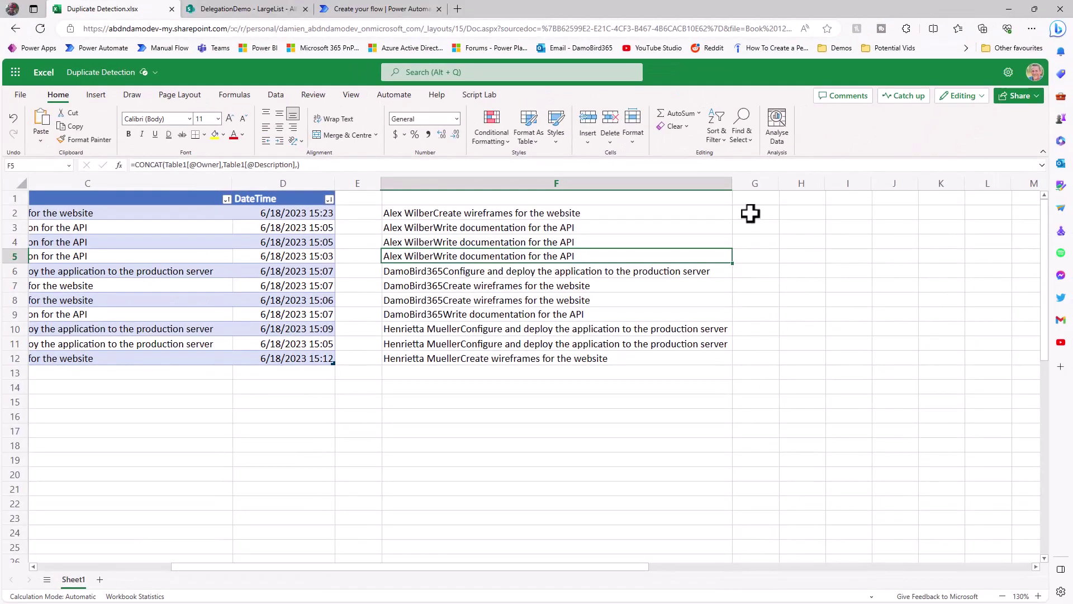
- Enter =IF(F2=F1,"T","F") in G2 and fill it down to G12
left_click(756, 214)
type("=if(")
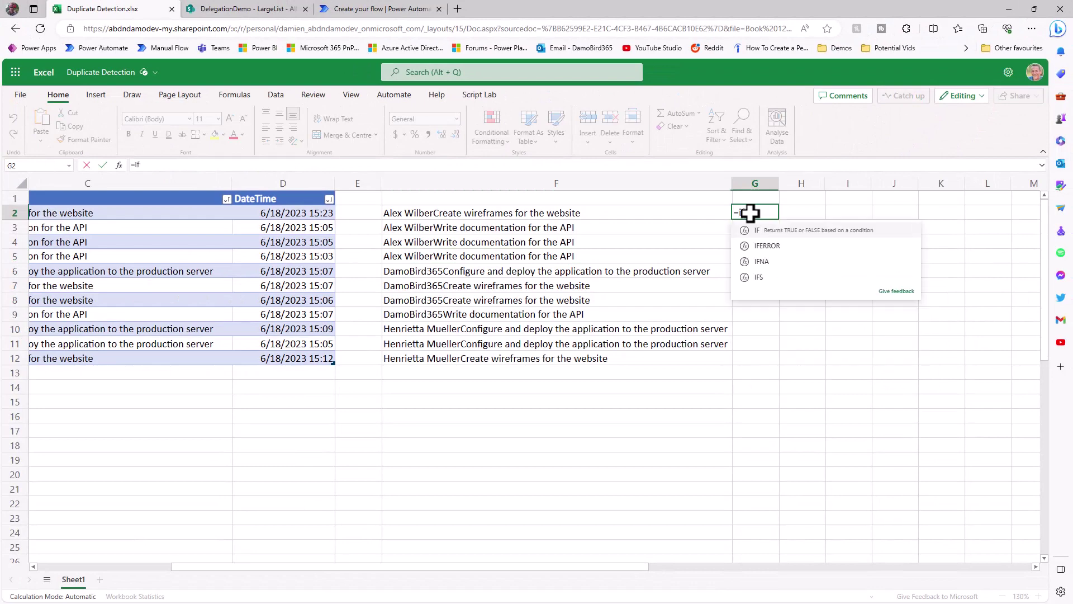
left_click(578, 212)
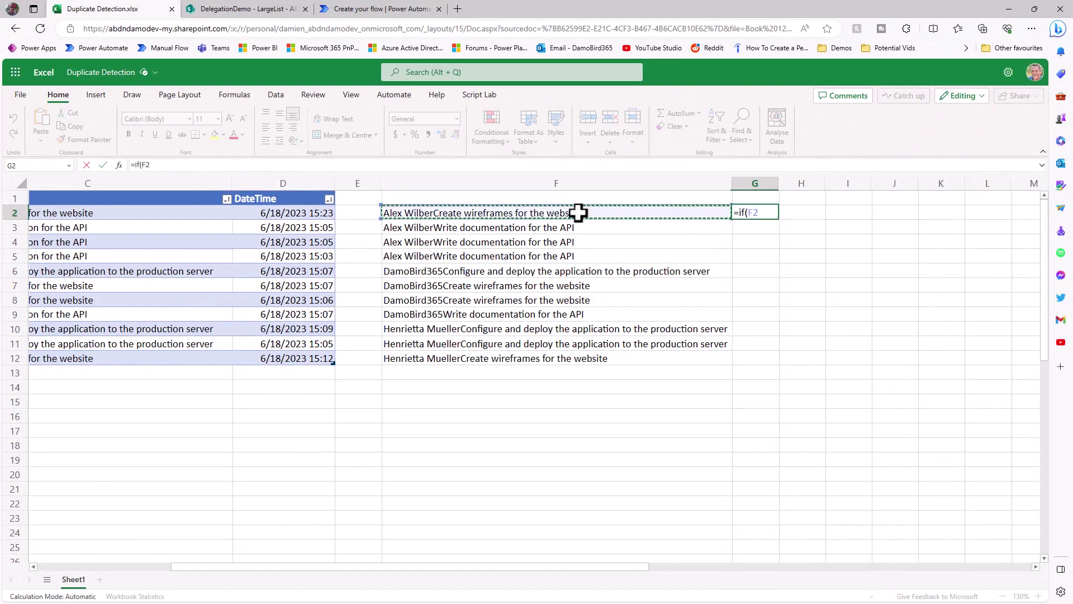
type("=")
left_click(579, 199)
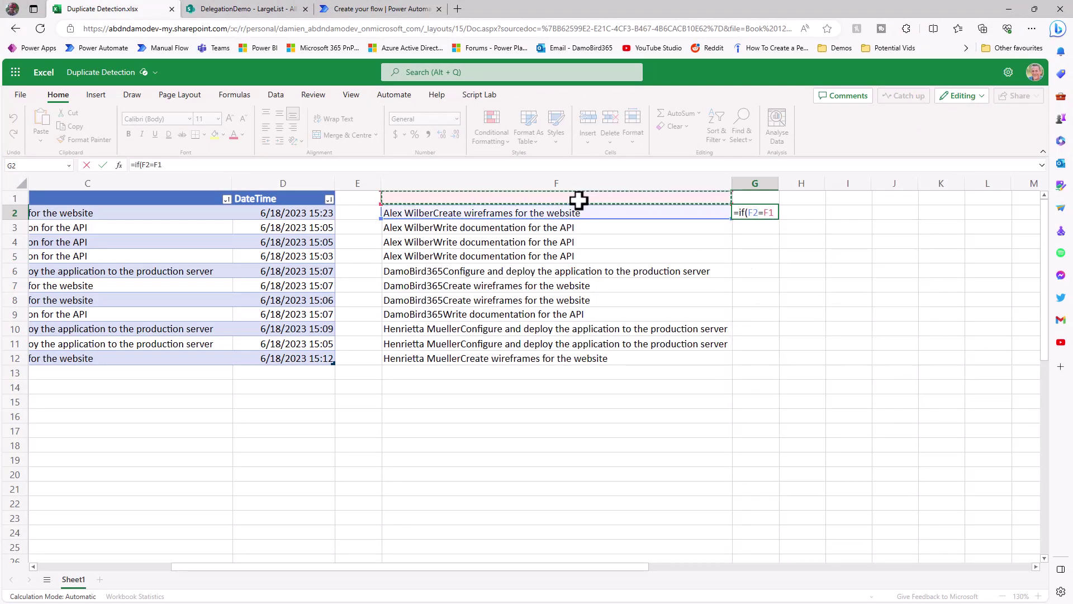
type(",\"")
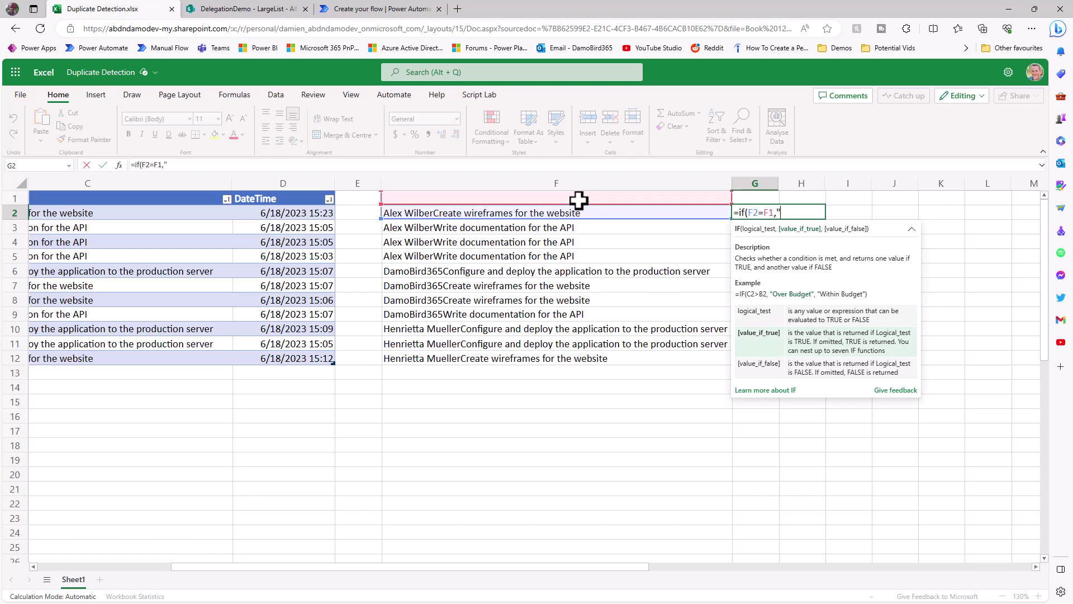
type("T\"")
type(",\"")
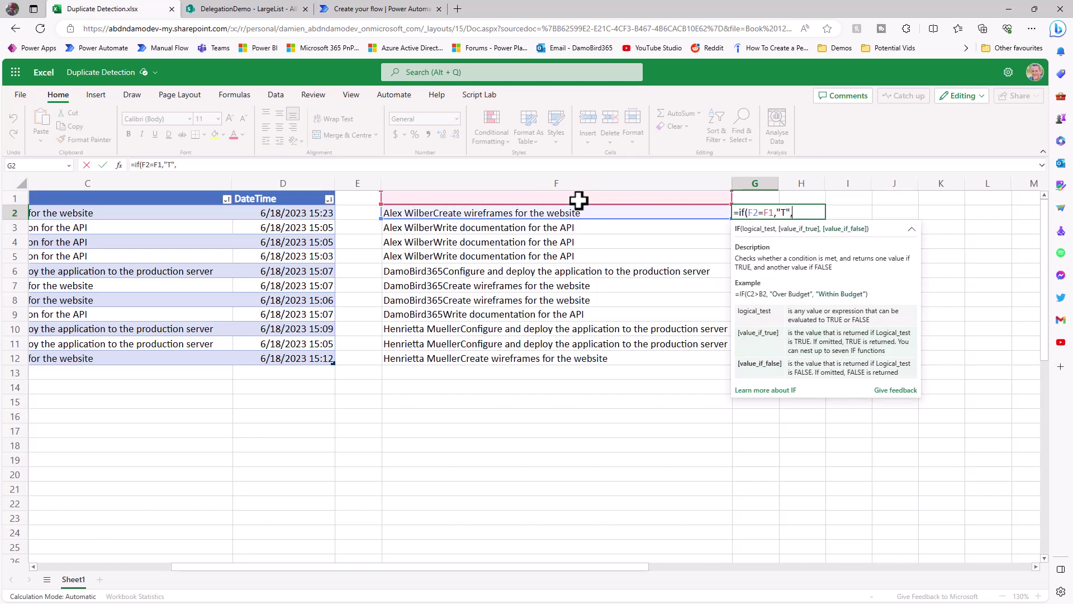
type("F\")")
key("Return")
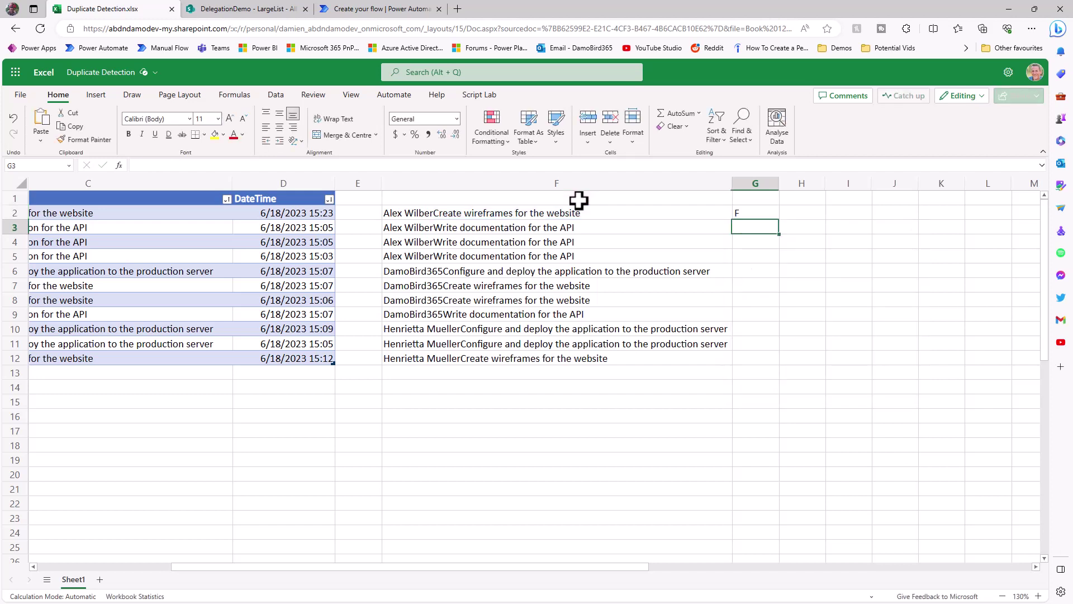
left_click_drag(774, 216, 778, 371)
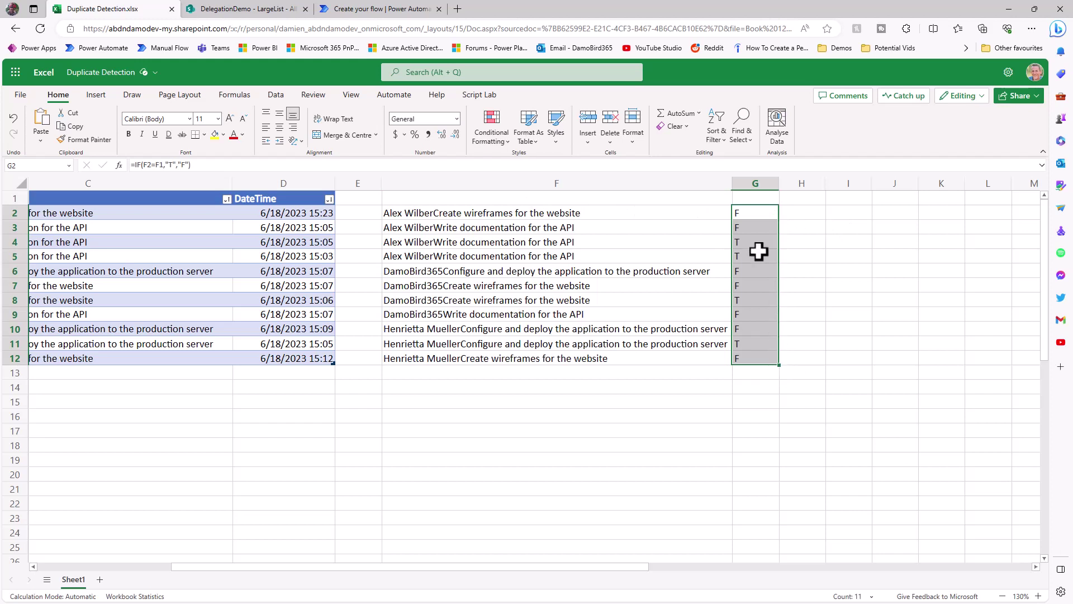
- Highlight the T-flagged duplicate rows 4–5, 7–8 and 11
left_click_drag(756, 242, 486, 256)
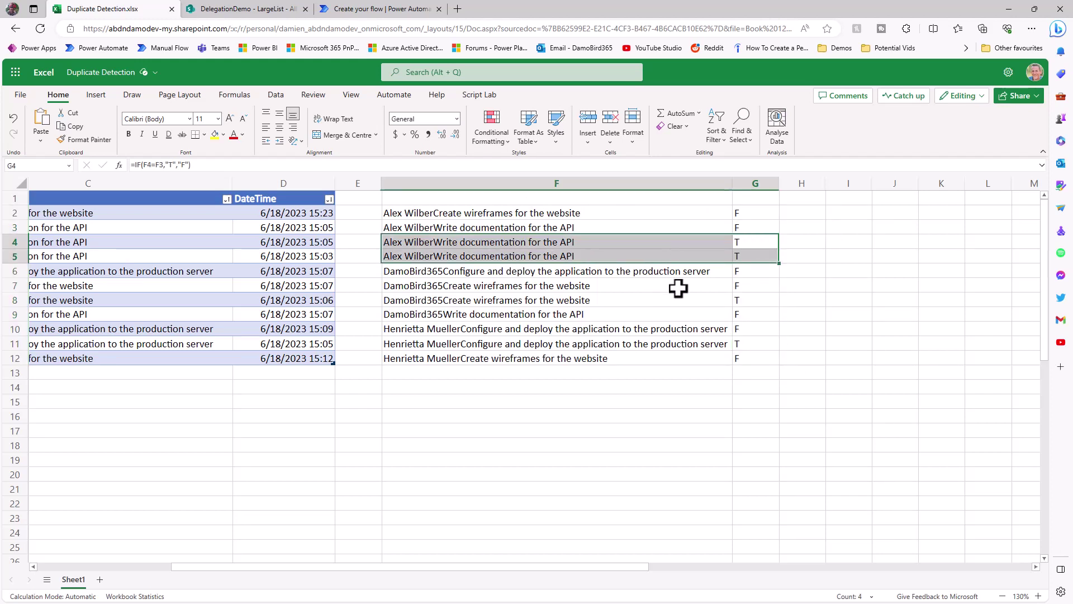
left_click_drag(760, 301, 468, 300)
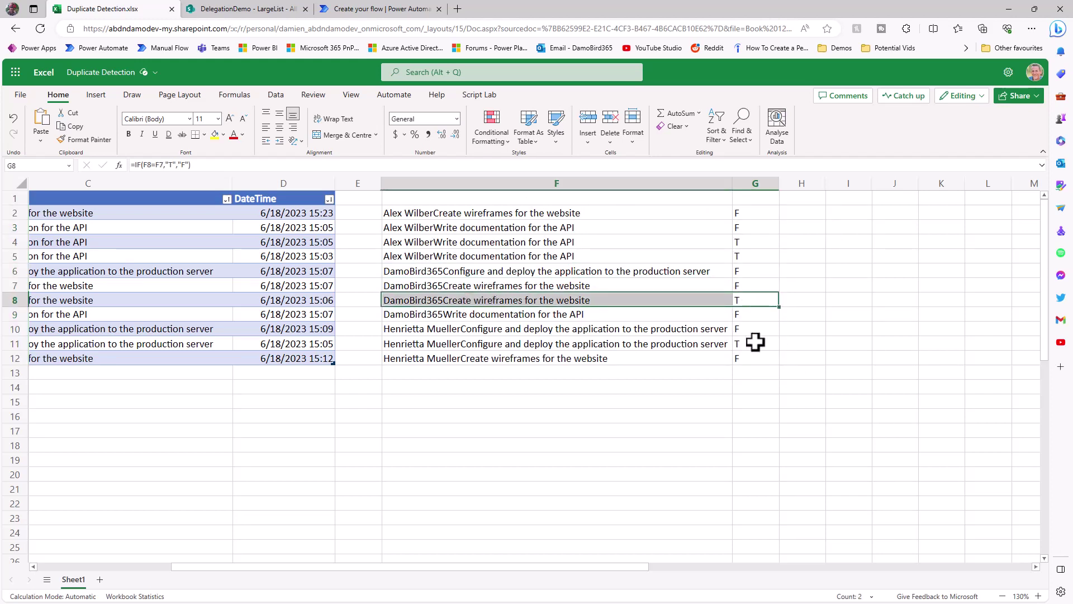
left_click_drag(755, 343, 688, 343)
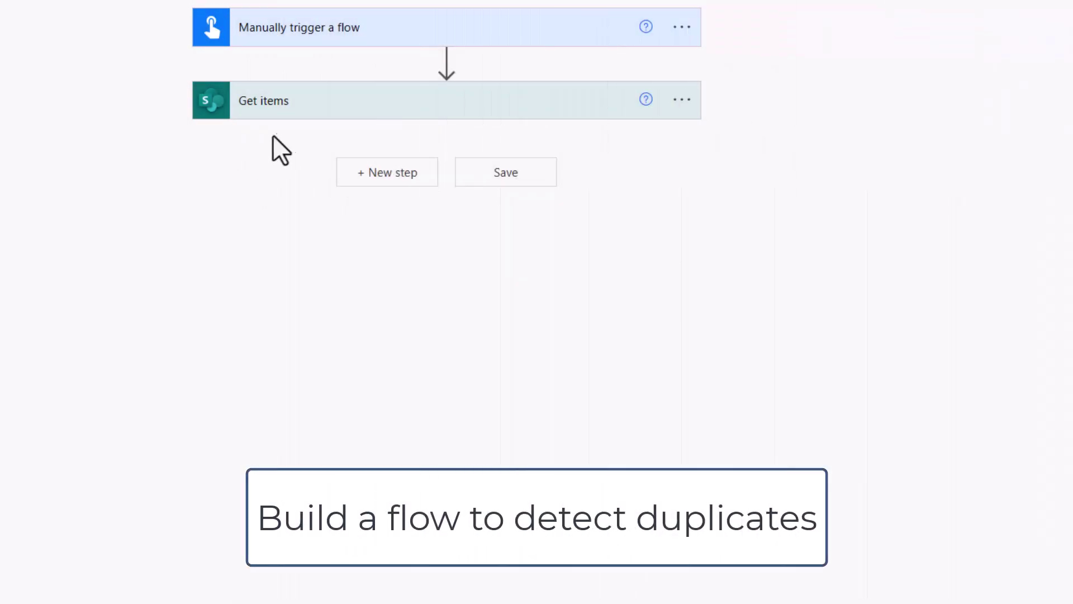
- Review the Get items settings, then add a new step searching operations for 'Select'
left_click(294, 110)
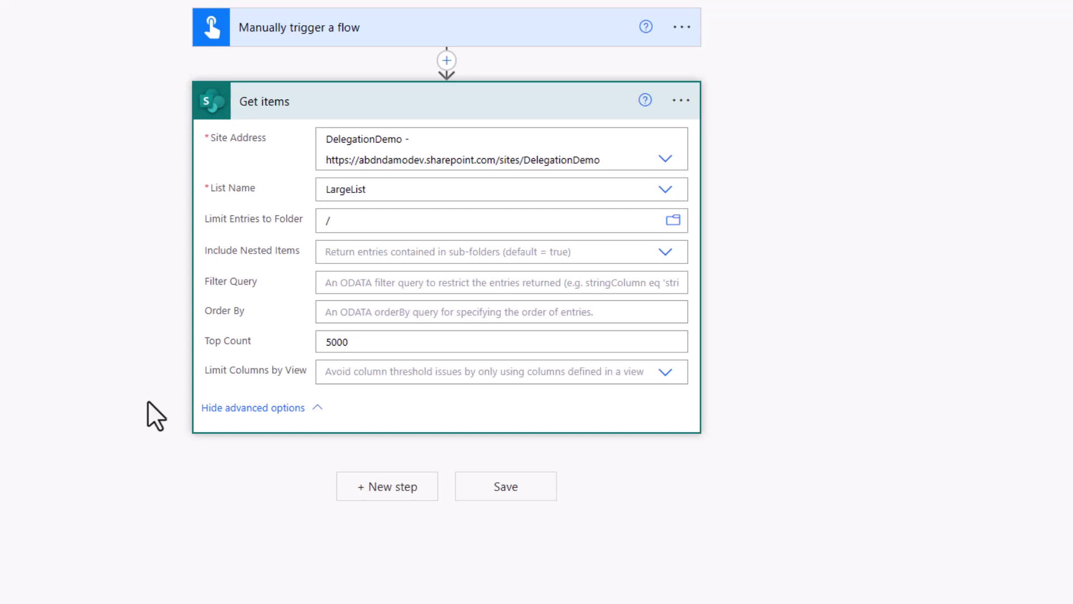
left_click(369, 112)
left_click(421, 184)
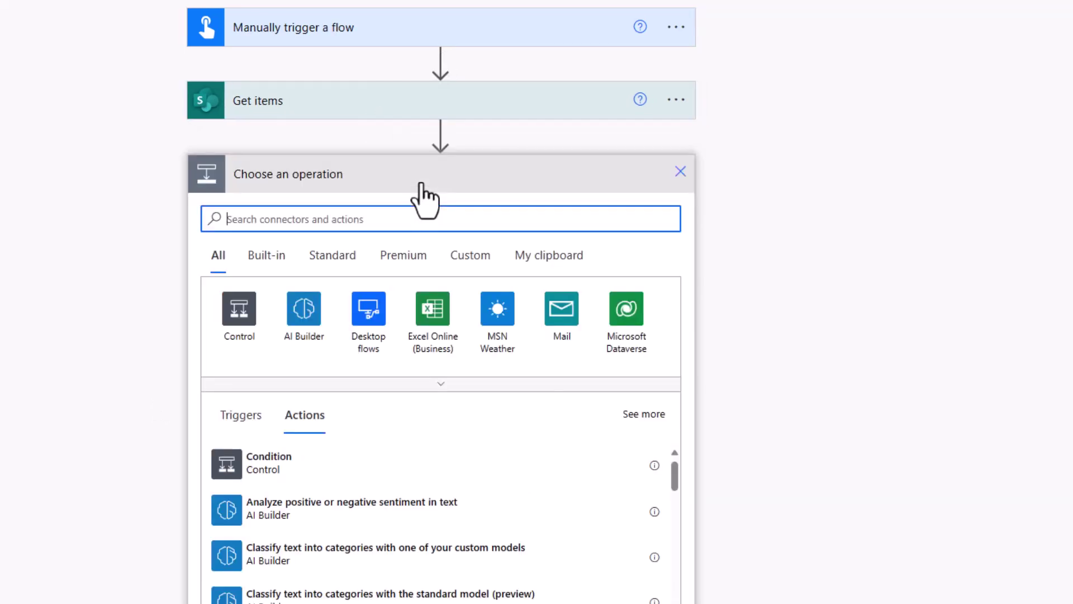
type("Select")
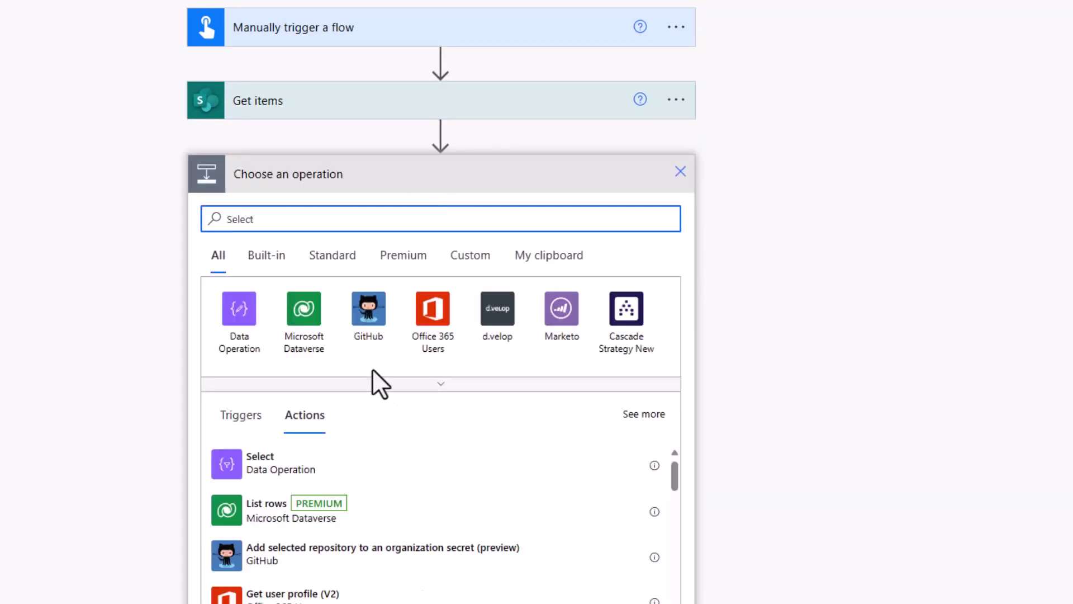
- Add a Select action using the Get items value list as its From source
left_click(298, 469)
left_click(400, 211)
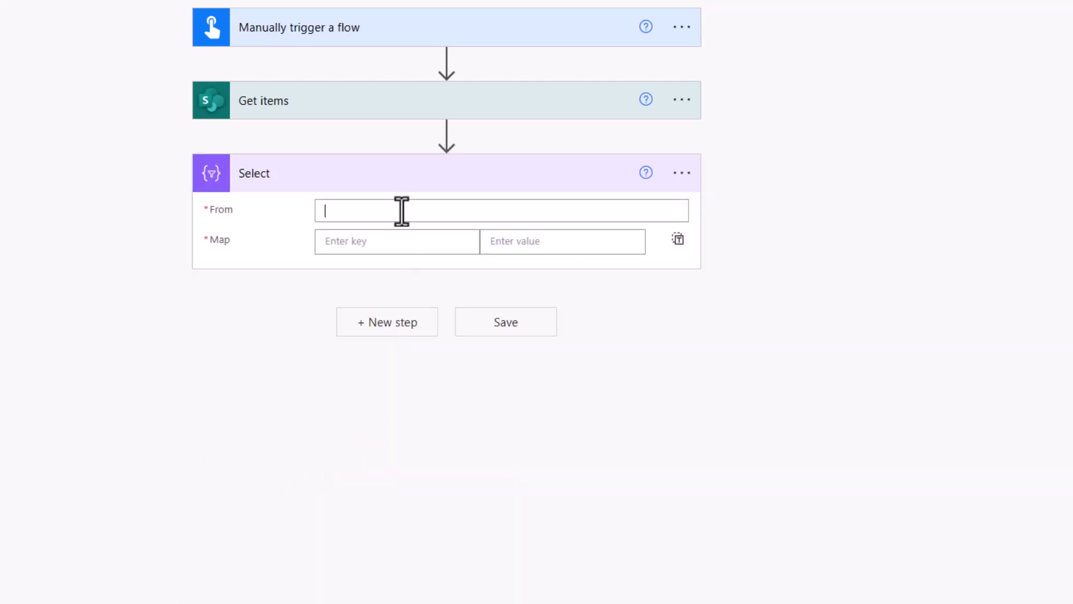
left_click(774, 364)
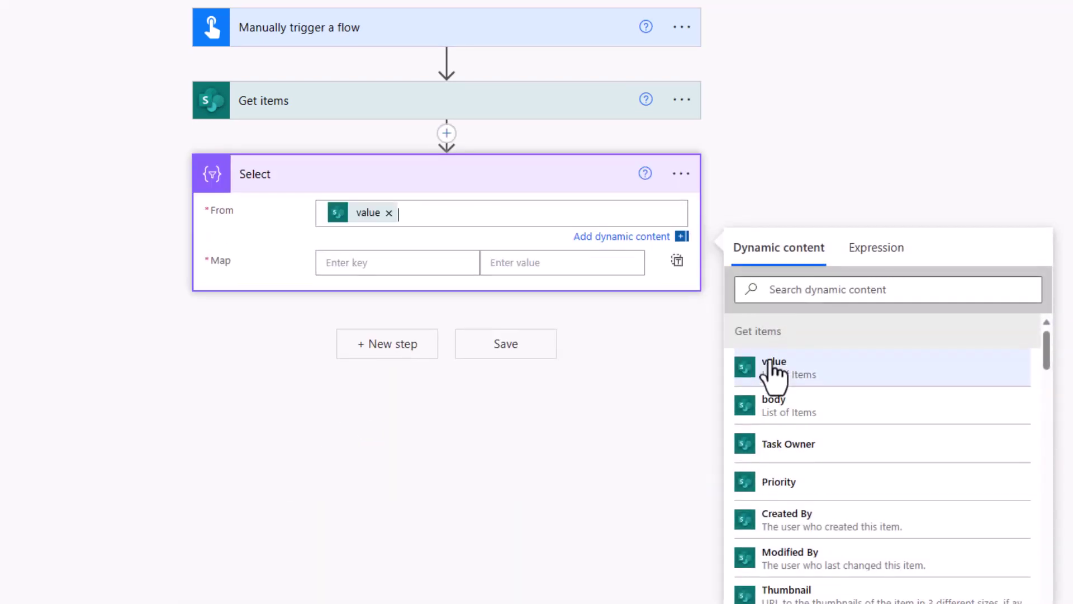
- Enter the six map keys Owner, Description, CreatedDateTime, ID, Concat and SortBy
left_click(392, 270)
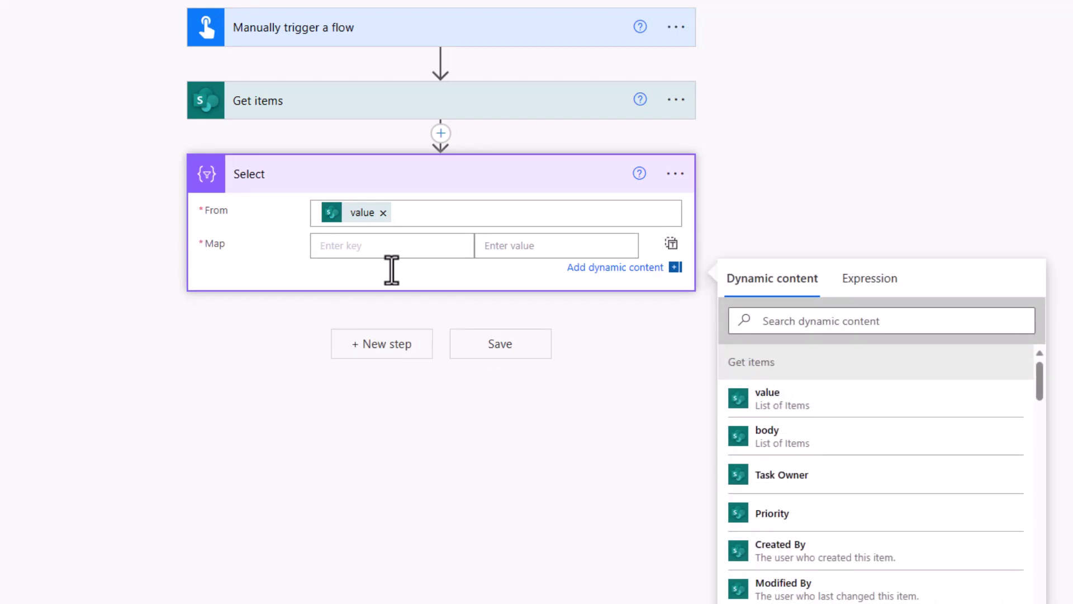
type("Owner")
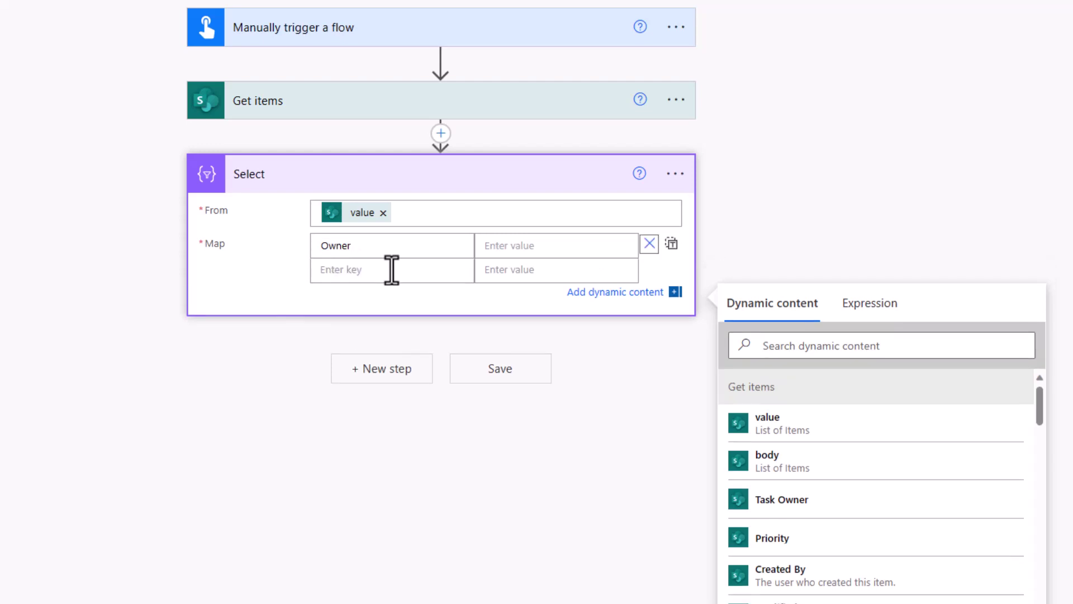
left_click(391, 270)
type("Description")
key("Tab")
left_click(364, 297)
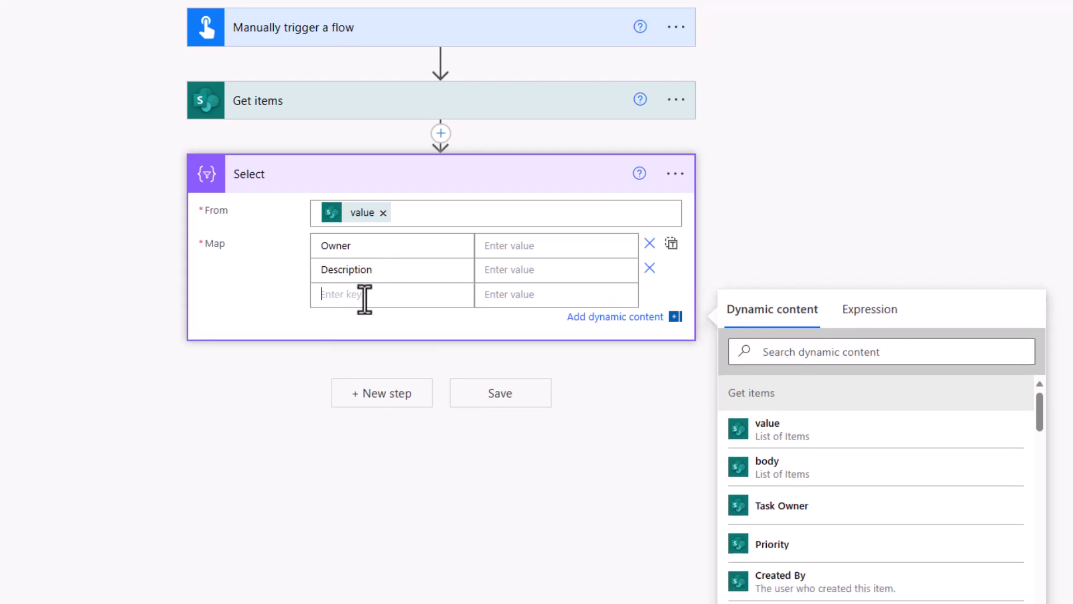
type("CreatedDateTime")
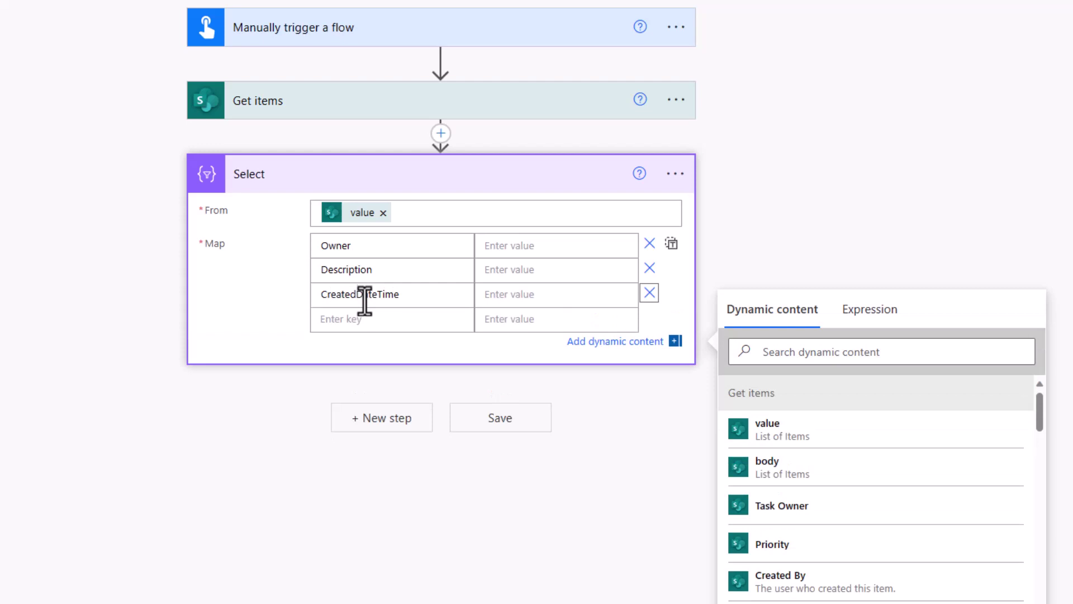
left_click(362, 320)
type("ID")
key("Tab")
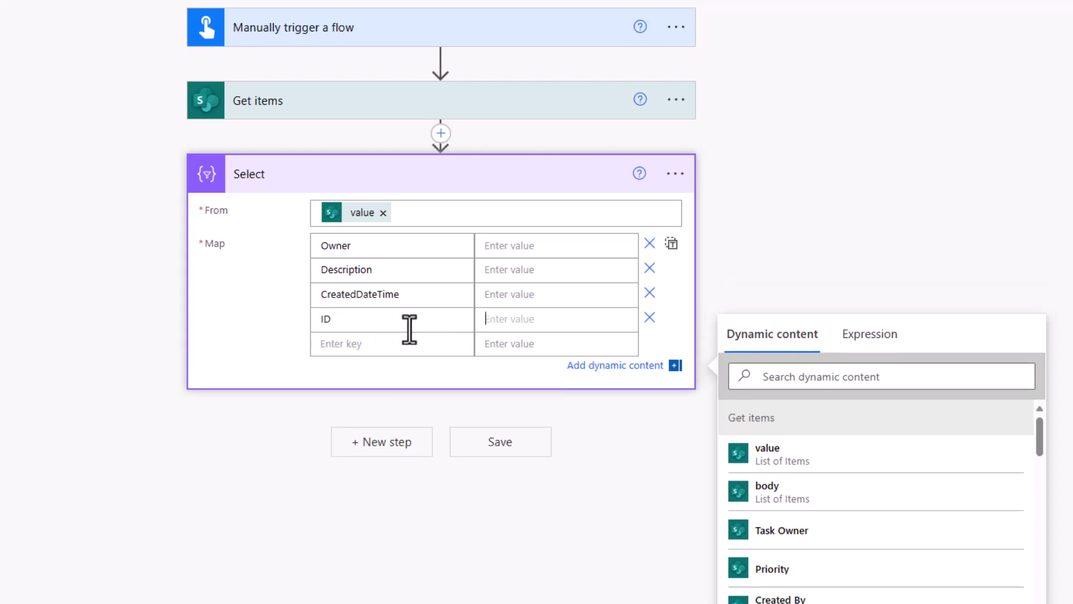
left_click(380, 343)
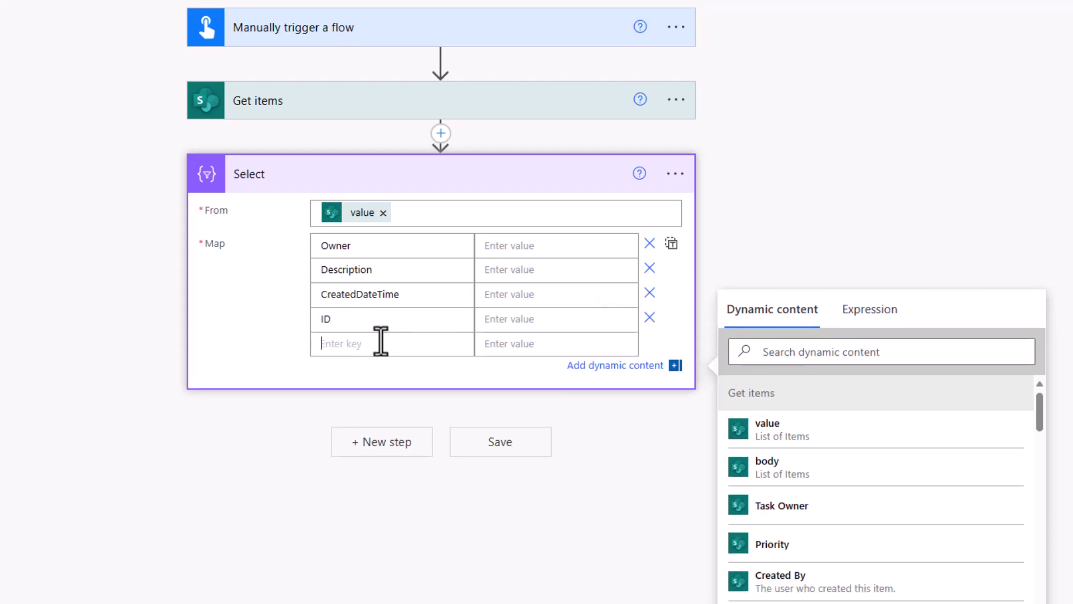
type("Concat")
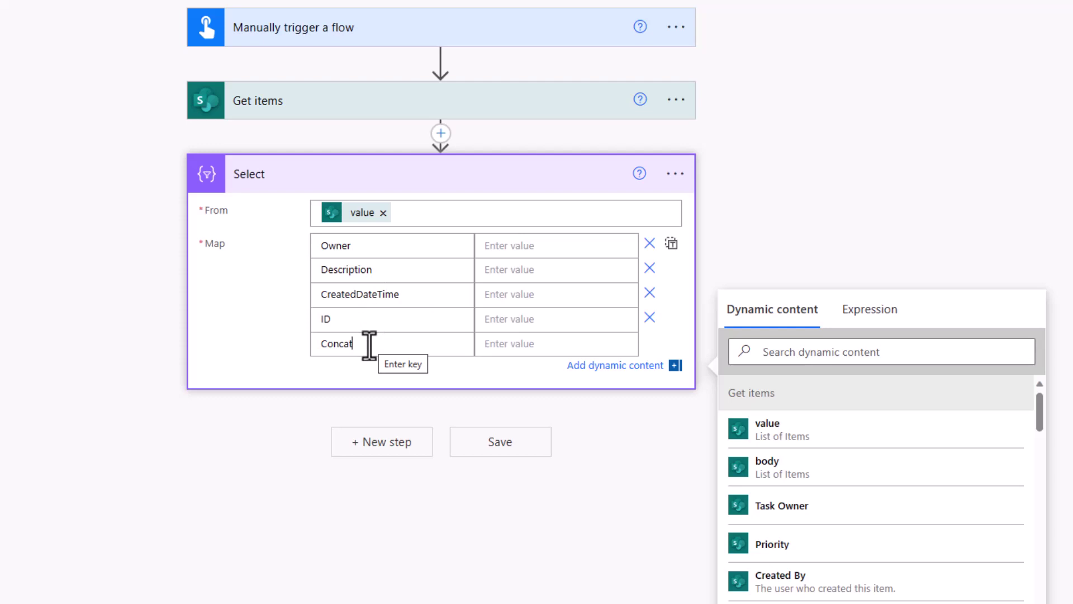
key("Tab")
left_click(352, 368)
type("S")
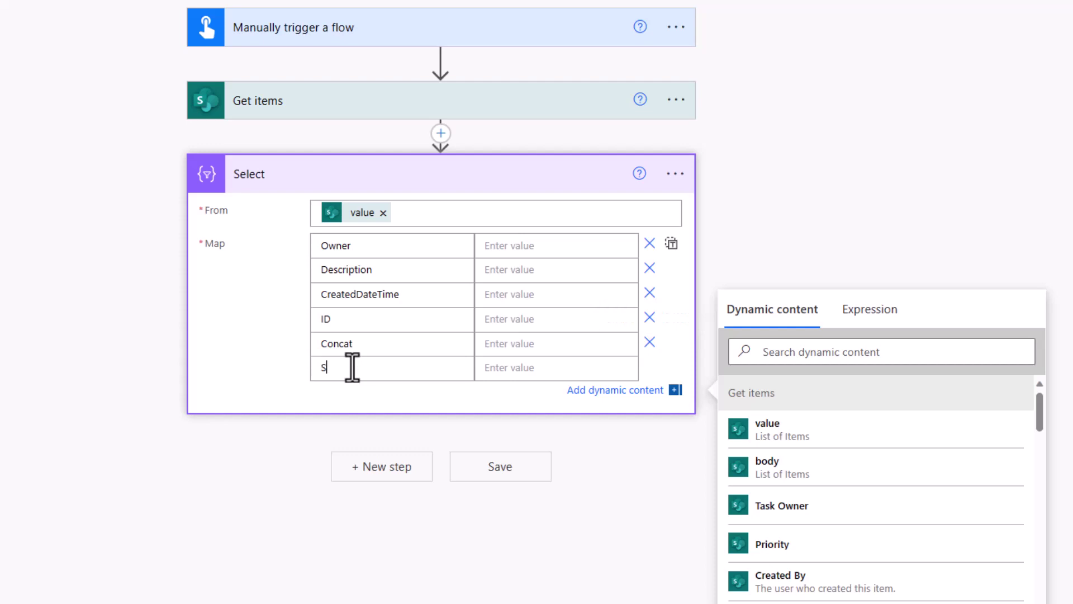
type("ortBy")
- Map Owner to Task Owner DisplayName and Description to Task Description
left_click(522, 246)
left_click(791, 351)
type("owner")
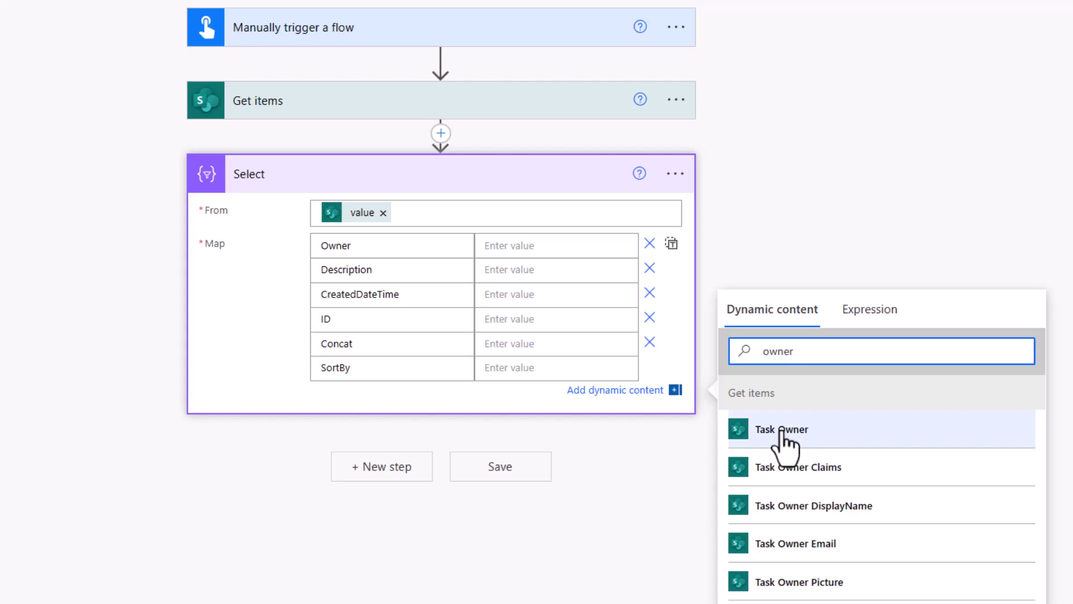
left_click(830, 506)
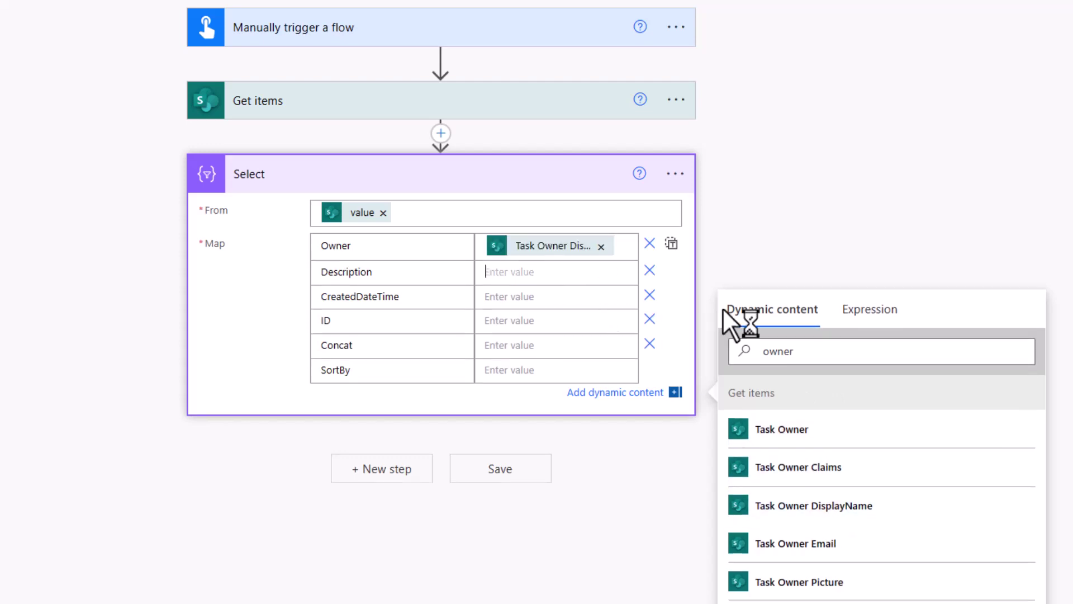
key("ctrl+a")
type("desc")
left_click(794, 431)
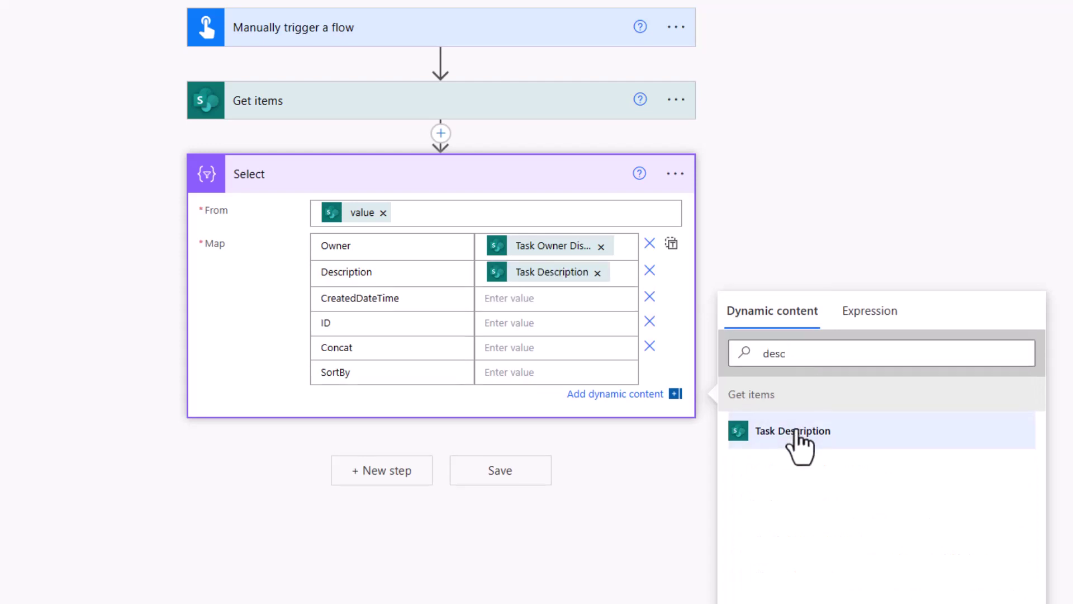
- Map CreatedDateTime to the Created field and ID to the ID field
left_click(812, 355)
key("ctrl+a")
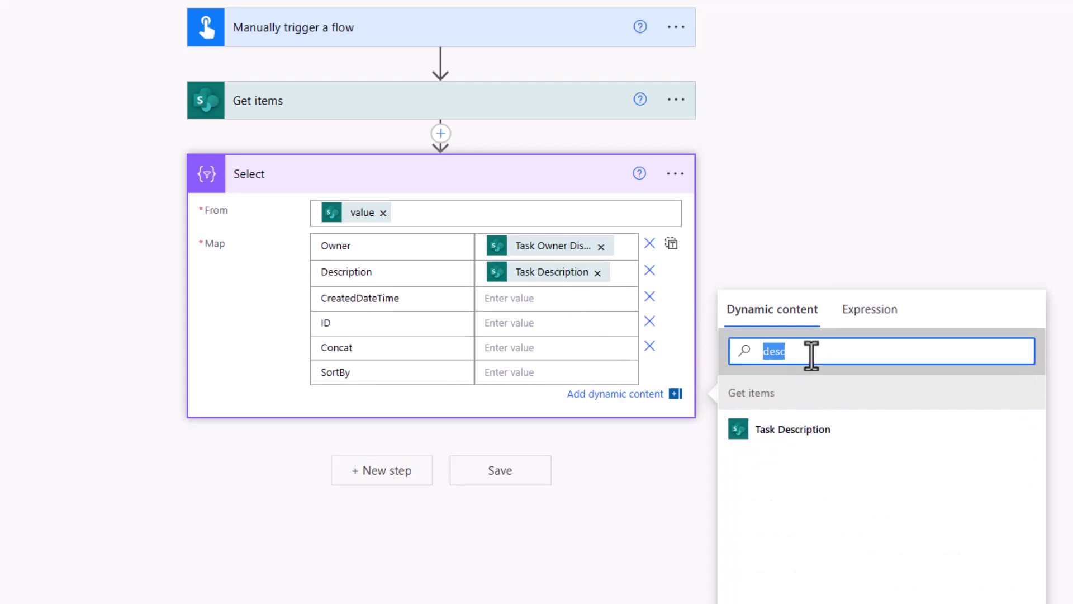
type("creat")
left_click(819, 469)
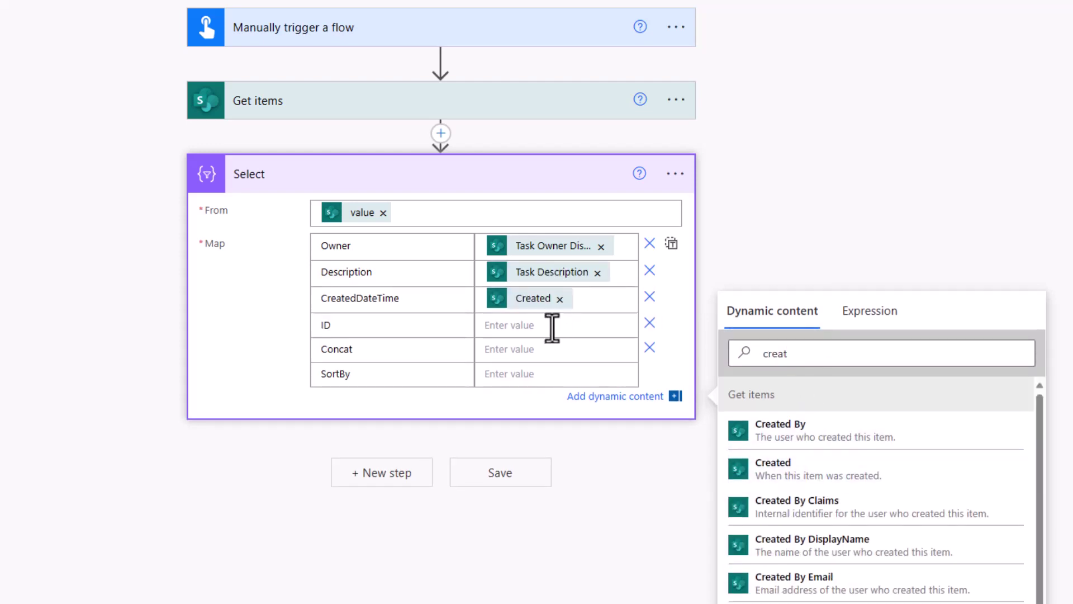
left_click(553, 326)
left_click(783, 351)
key("ctrl+a")
type("id")
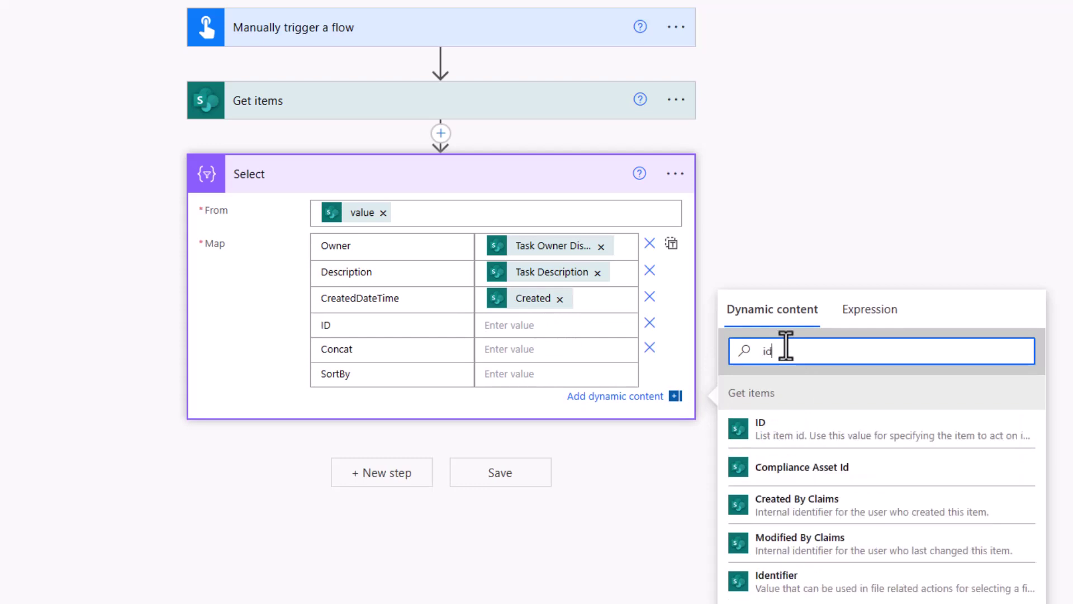
left_click(737, 437)
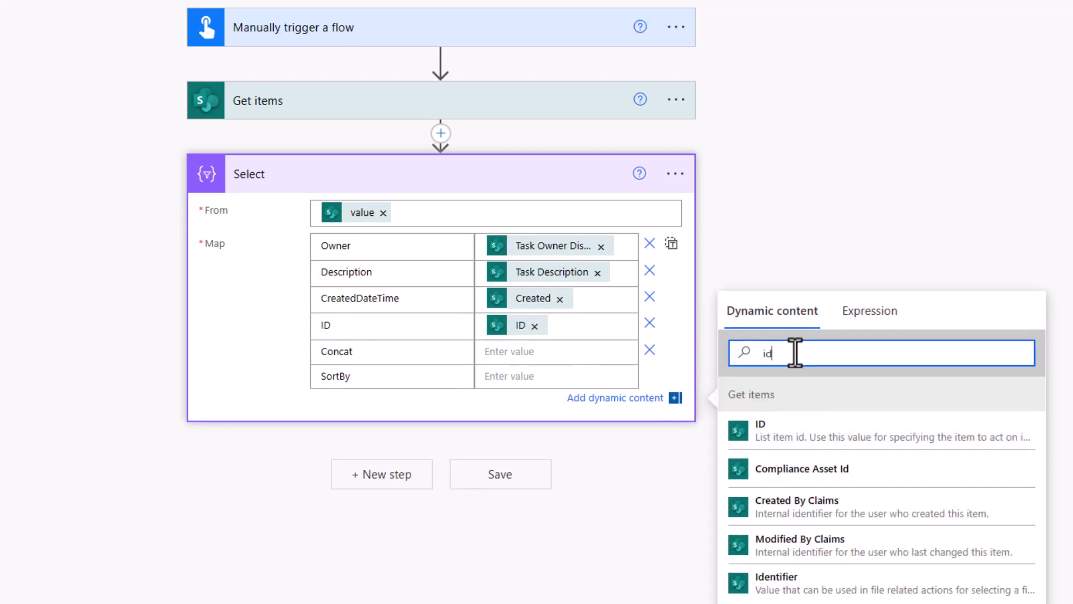
- Set the Concat value to concat(item()?['taskowner/displayname'],item()?['taskdescription'])
left_click(607, 352)
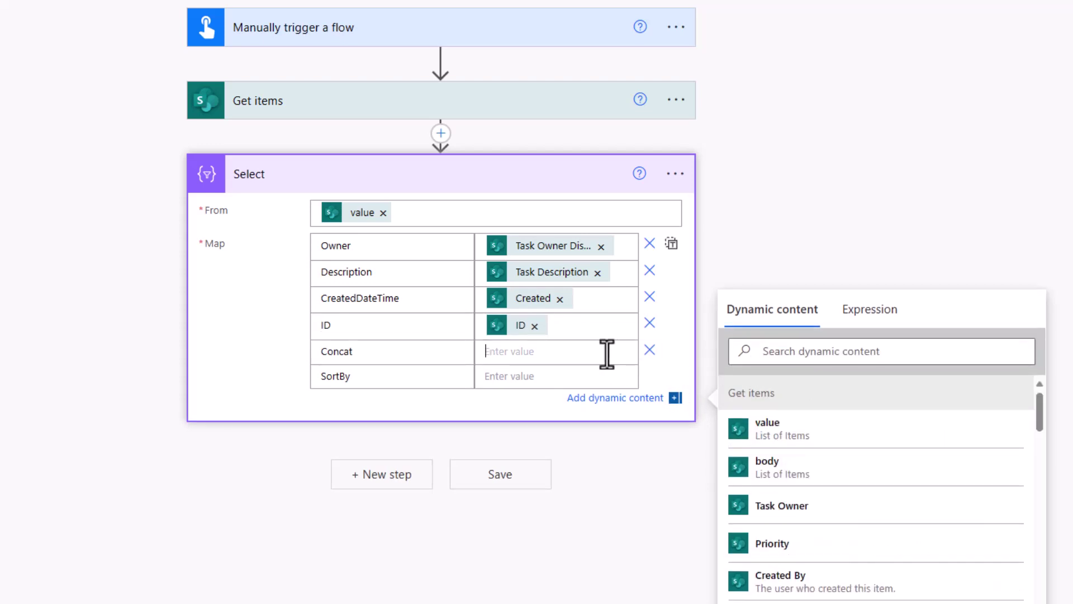
left_click(894, 321)
type("concat(")
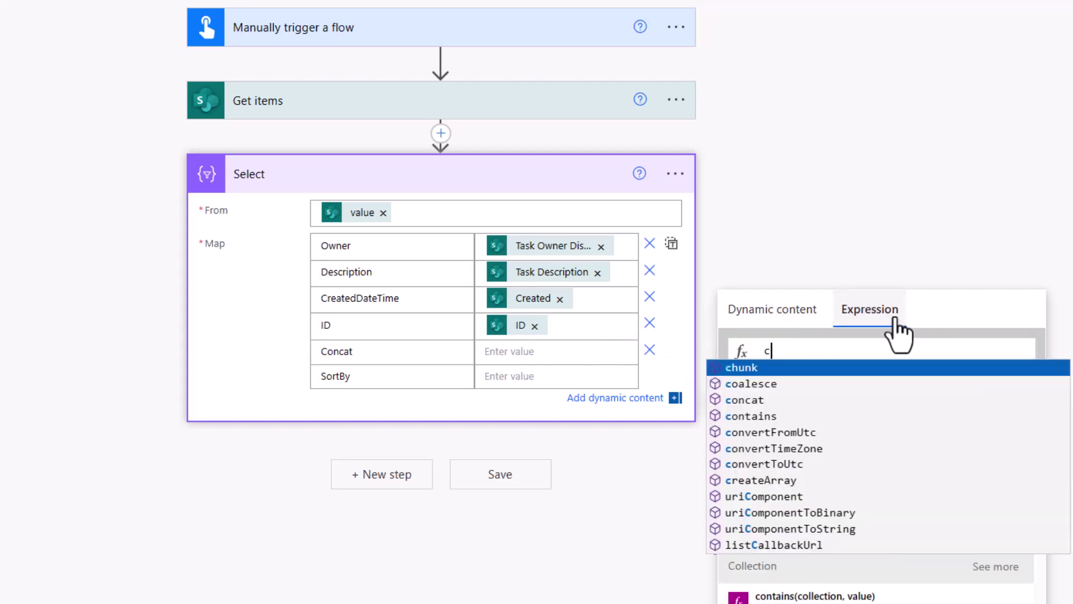
left_click(775, 317)
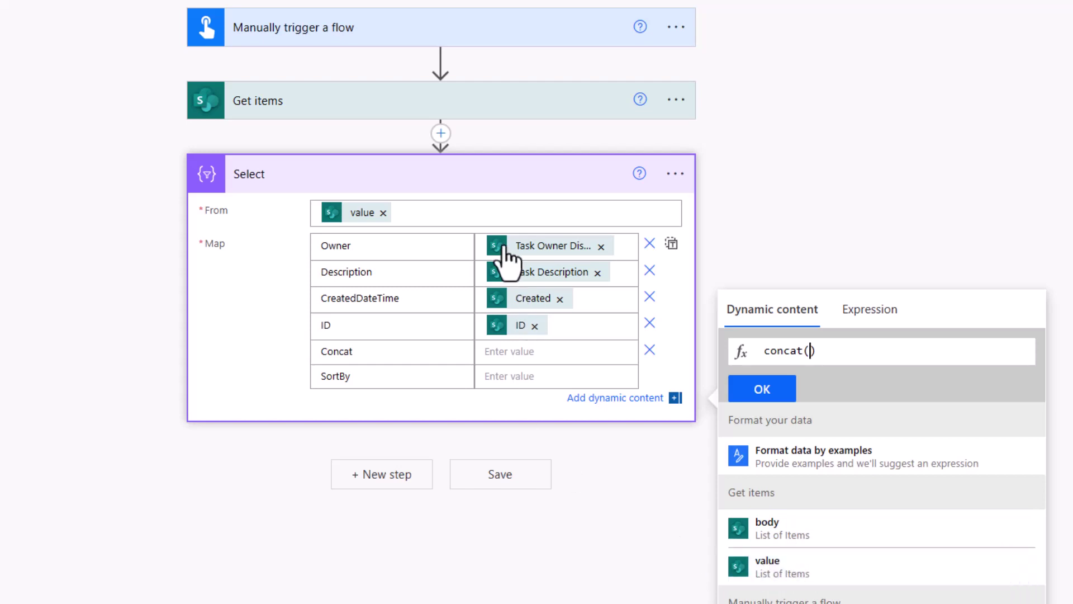
mouse_move(505, 250)
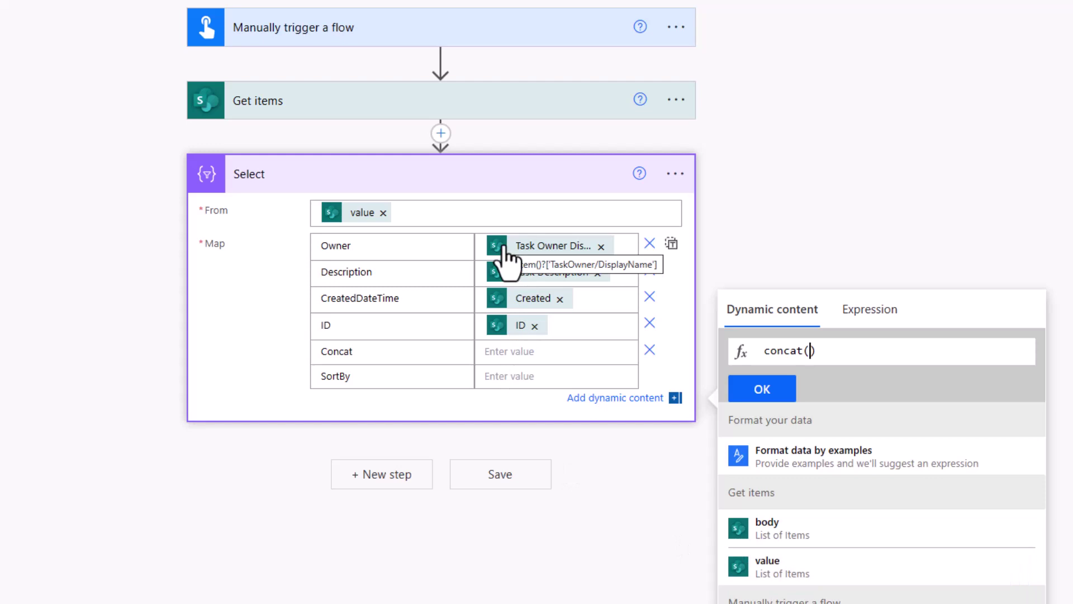
type("item()?['")
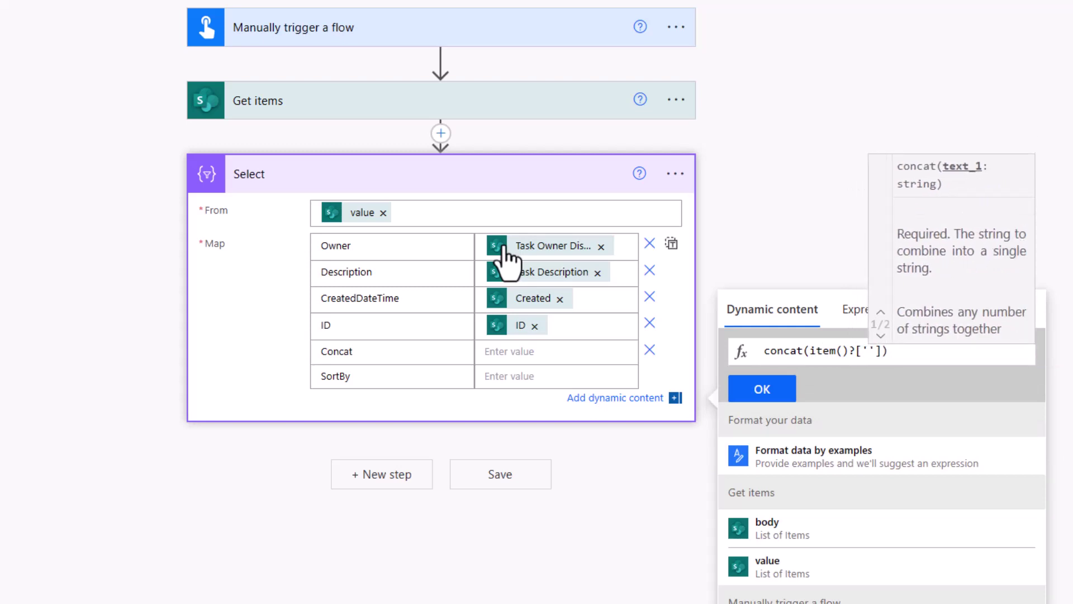
type("task")
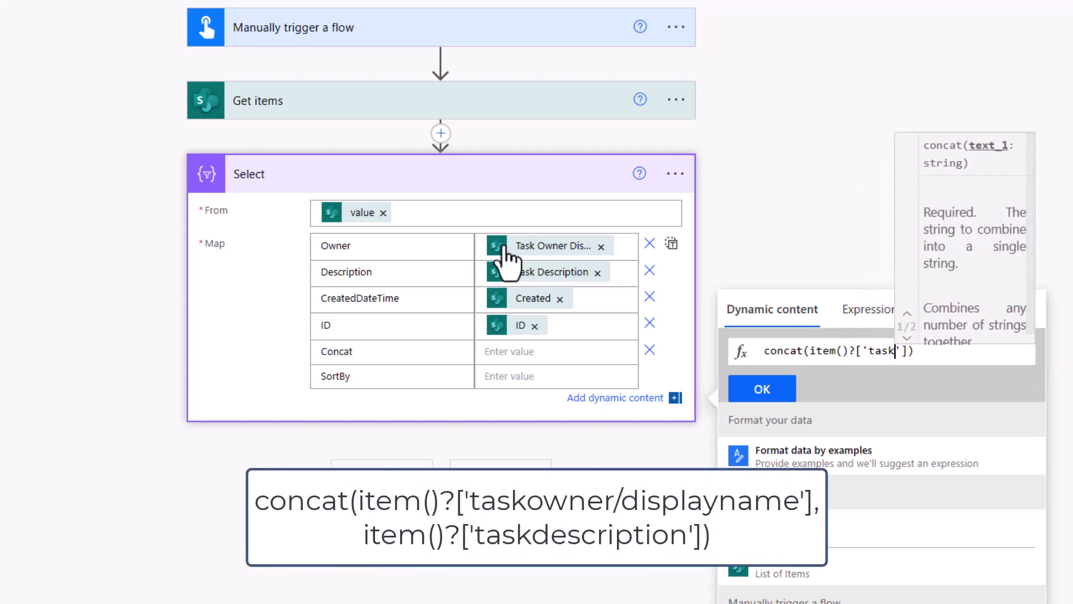
type("owner/disp")
type("layname")
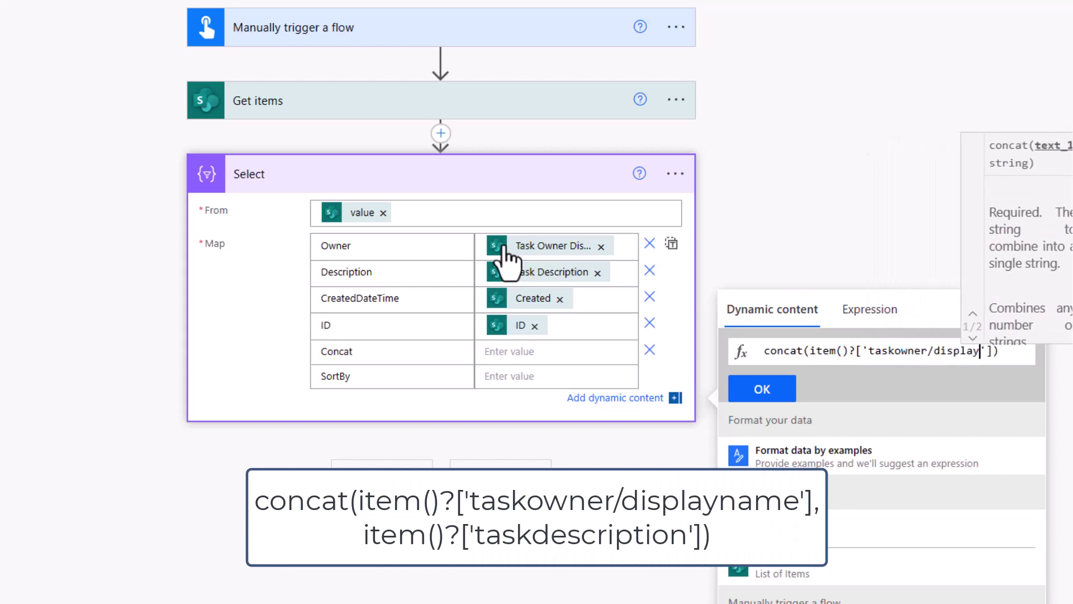
key("Right")
key("Right")
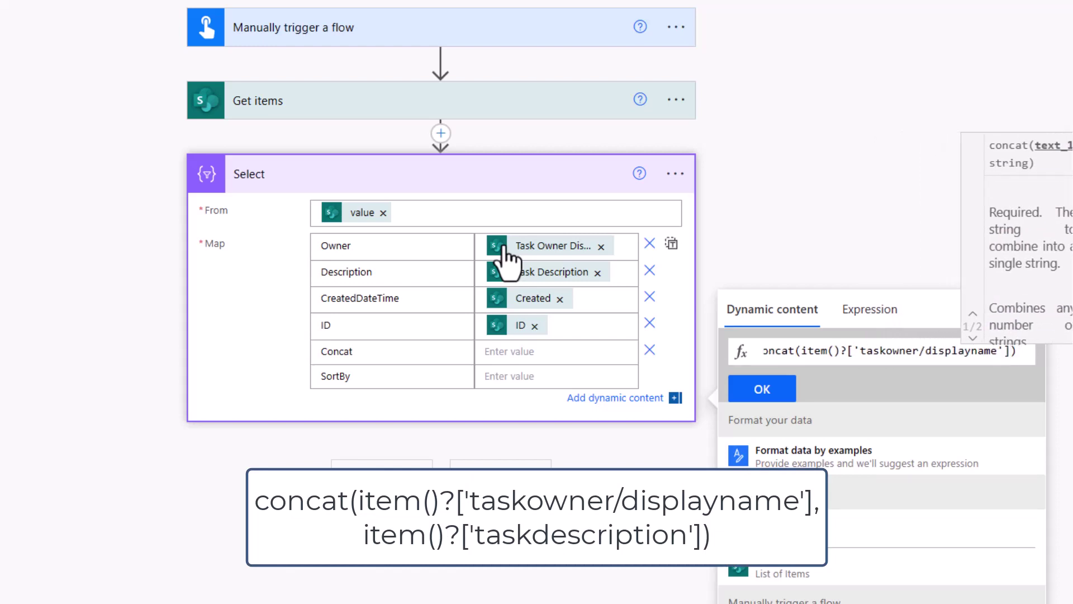
type(",")
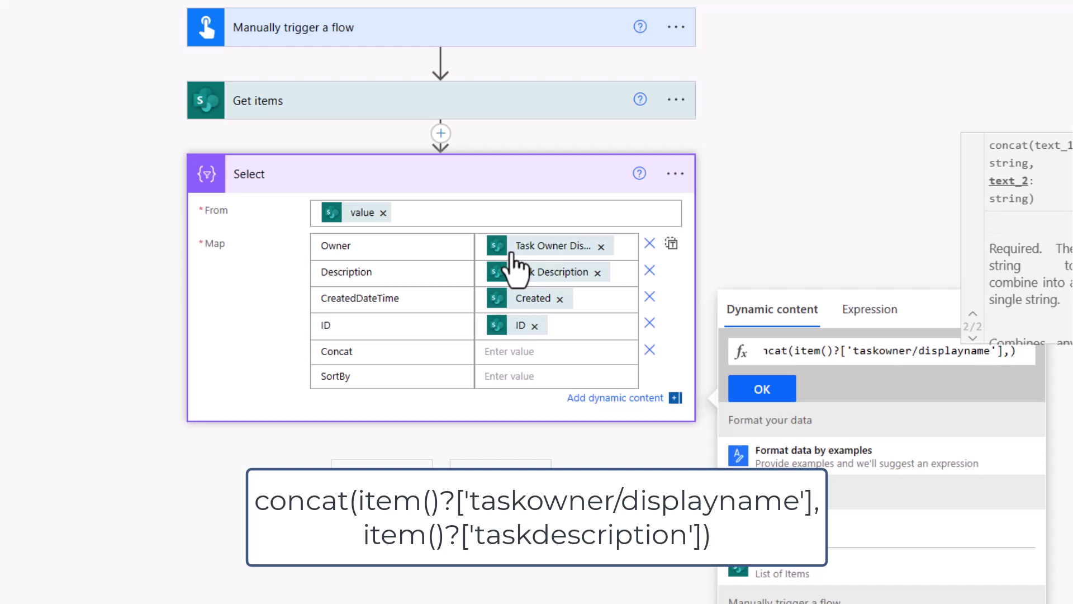
type("item()?")
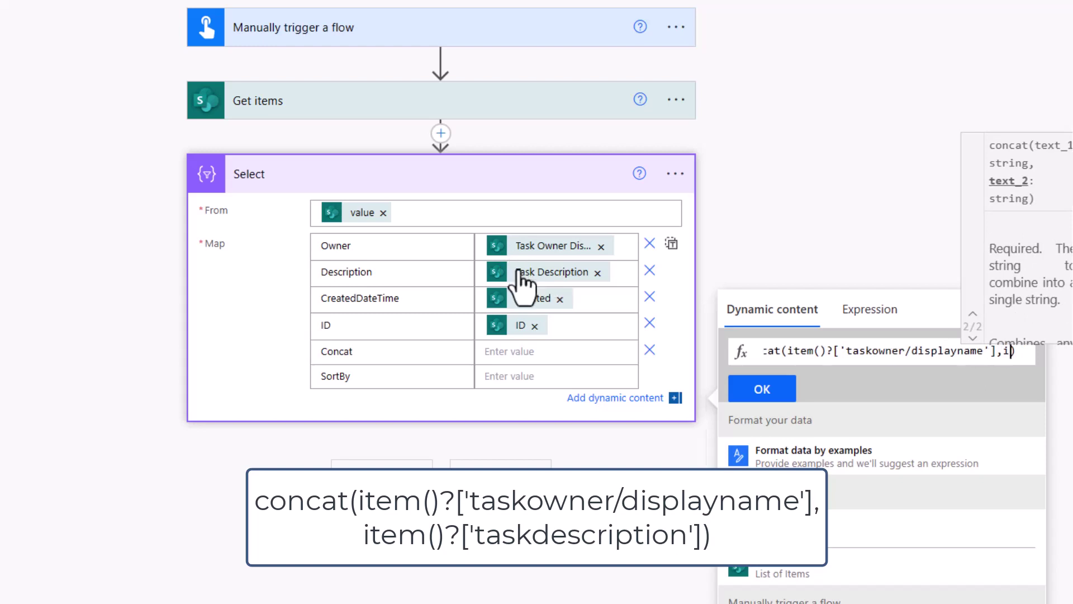
type("[")
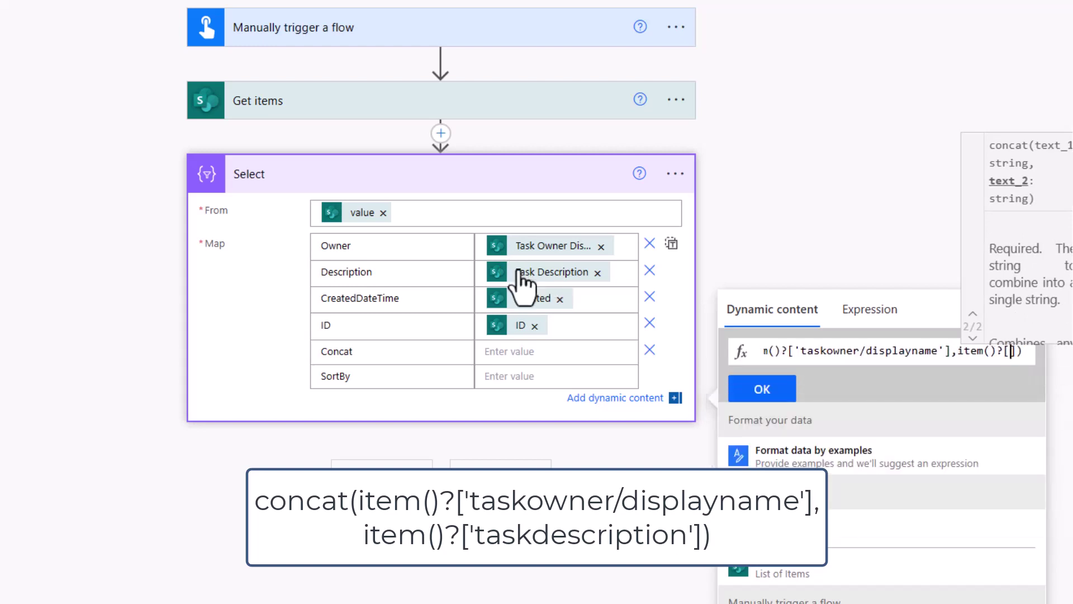
type("'")
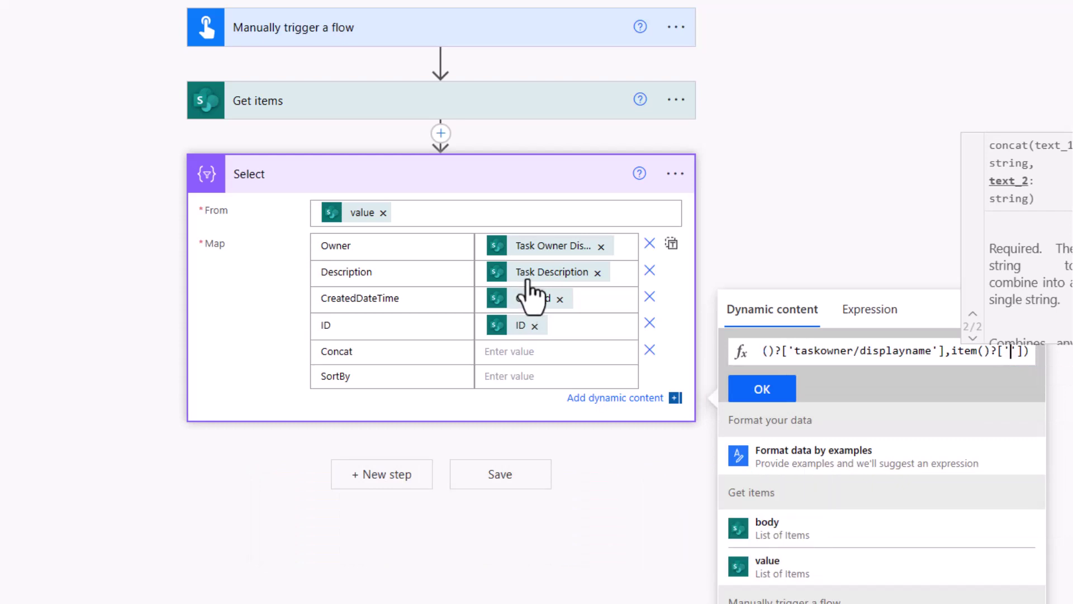
mouse_move(534, 285)
type("taskdesc")
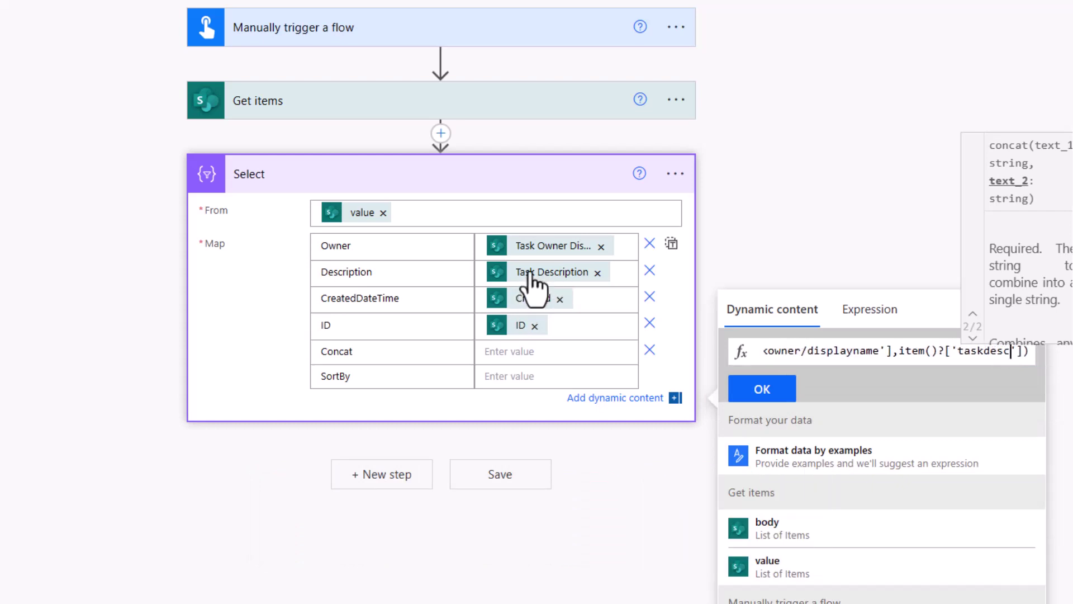
type("ription")
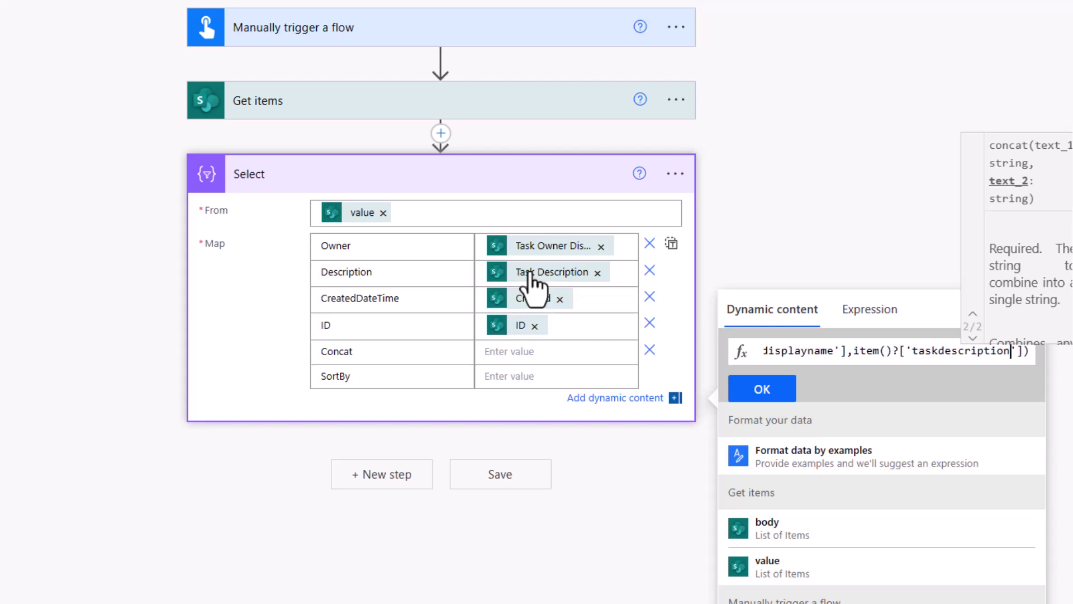
key("Right")
key("Right")
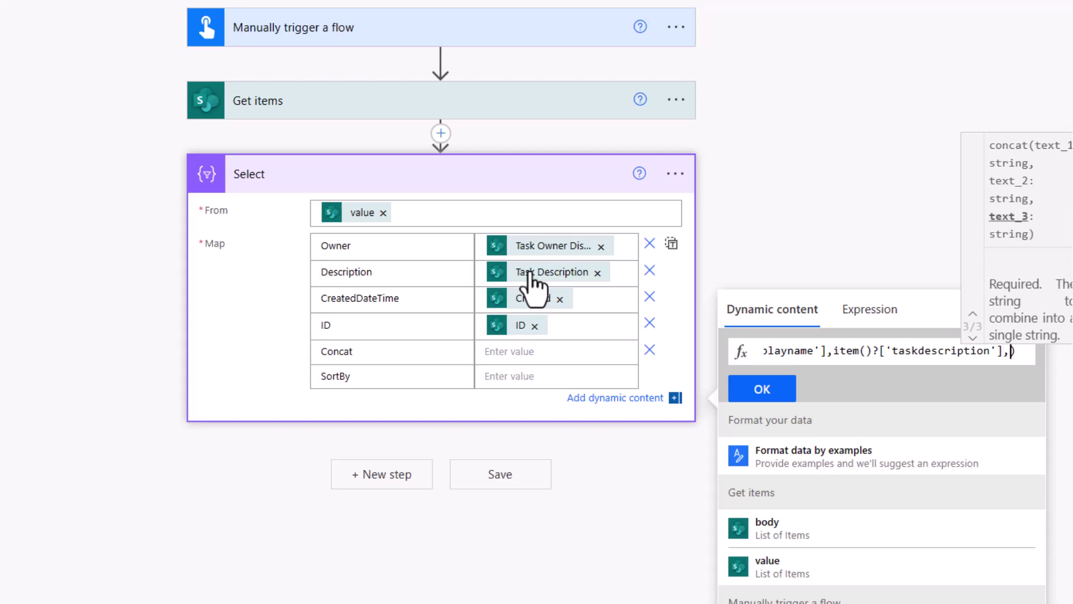
key("BackSpace")
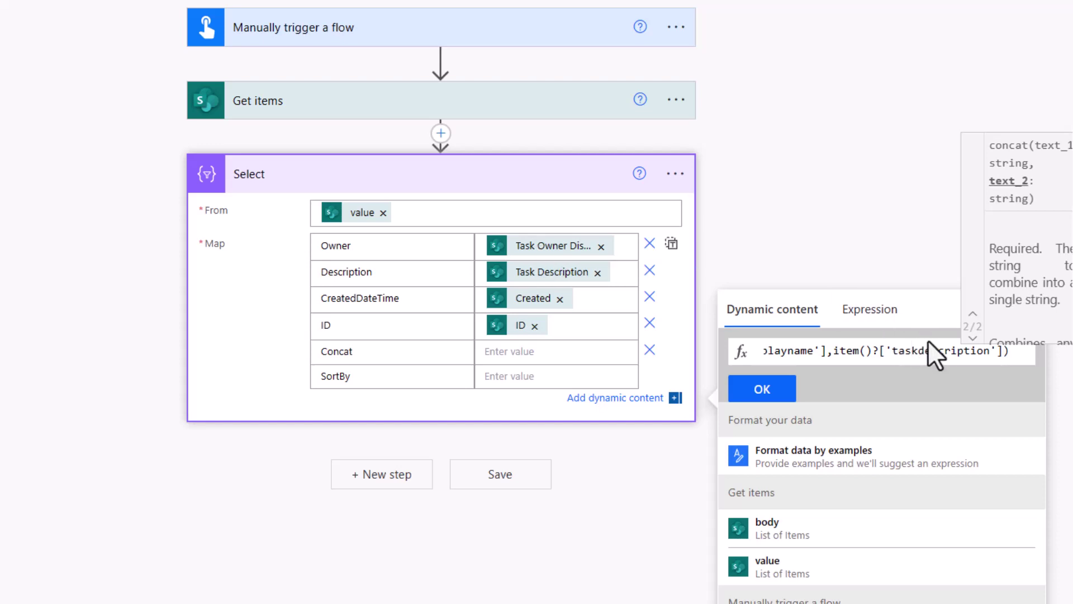
key("ctrl+a")
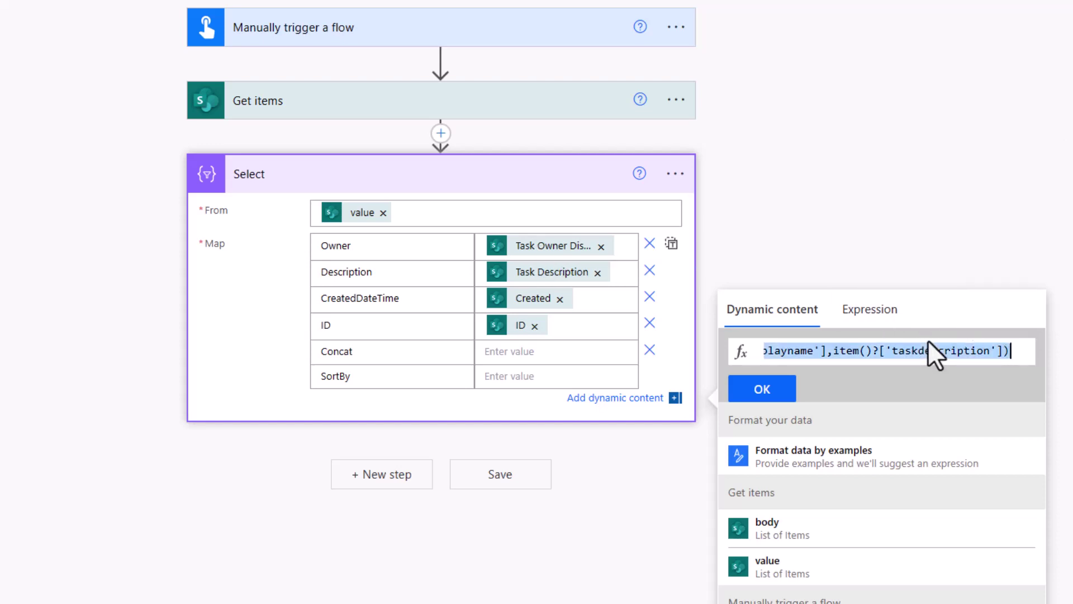
left_click(783, 389)
- Set SortBy to the copied concat expression extended with item()?['created']
left_click(538, 378)
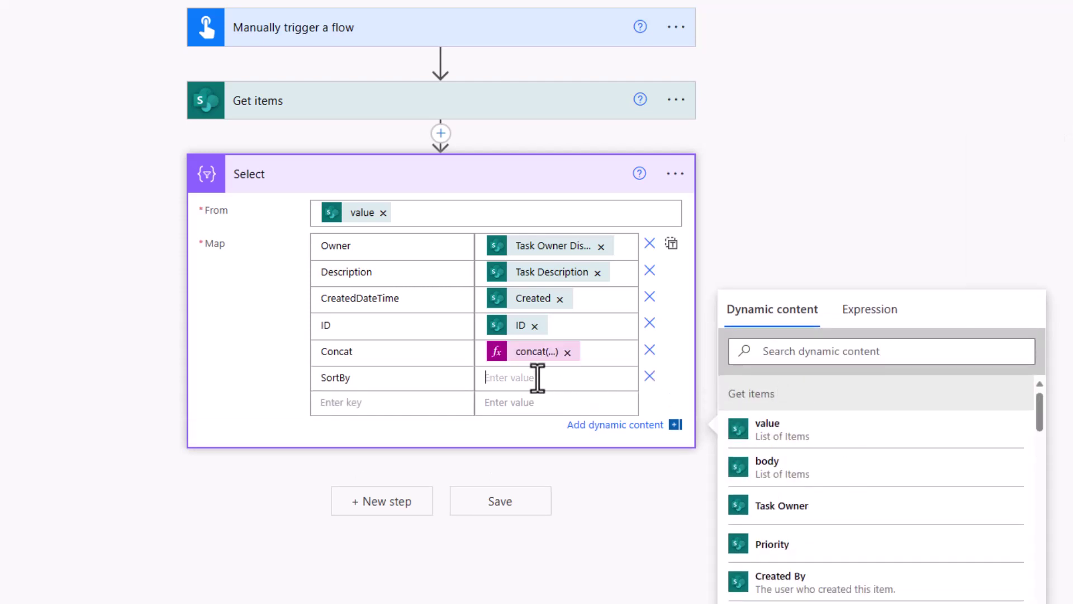
left_click(847, 311)
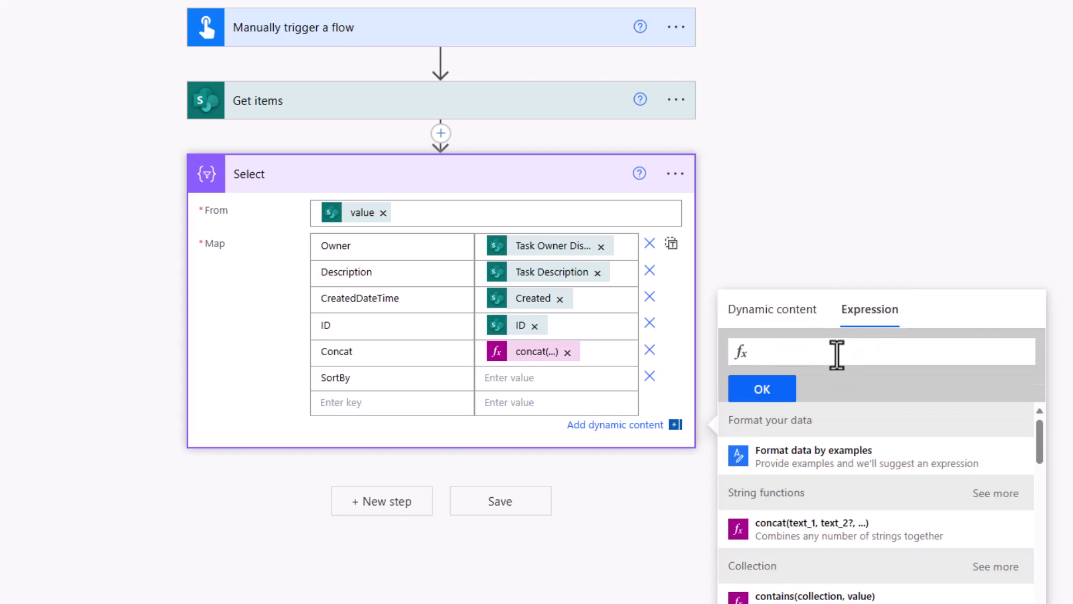
key("ctrl+v")
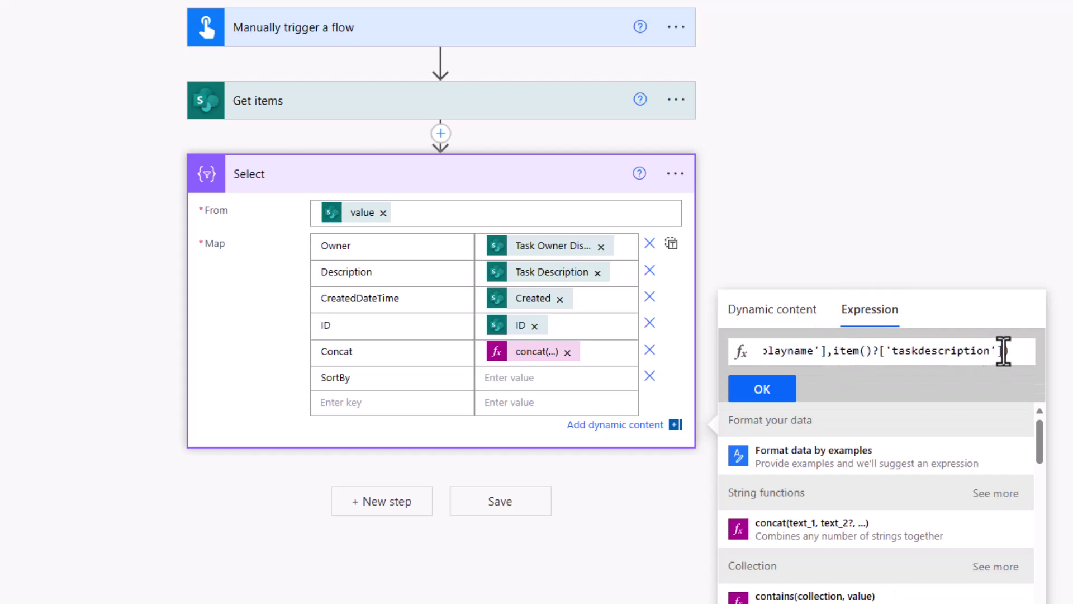
type(",")
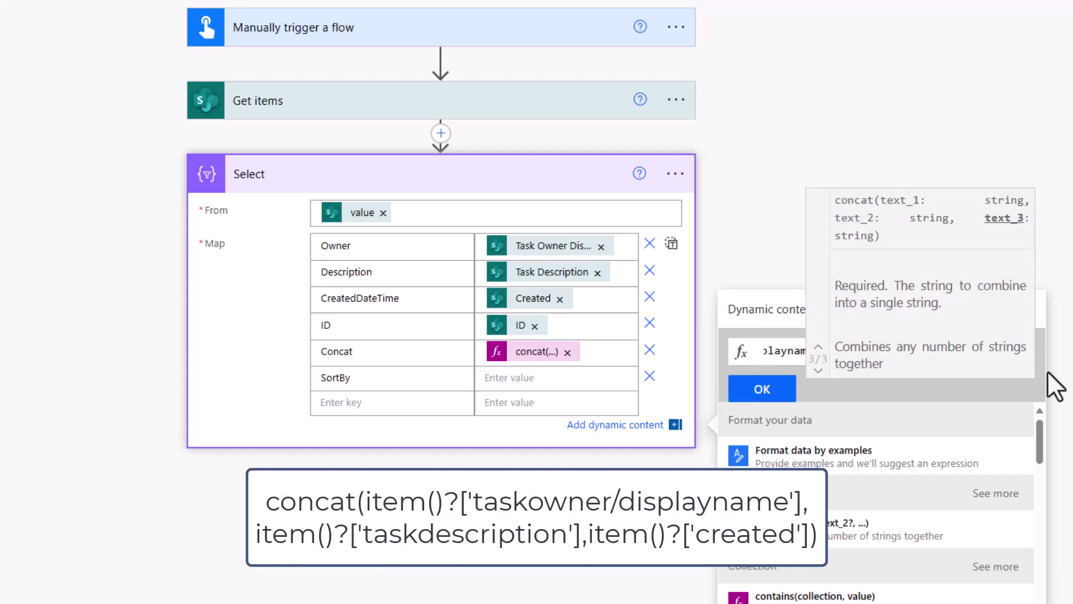
mouse_move(538, 306)
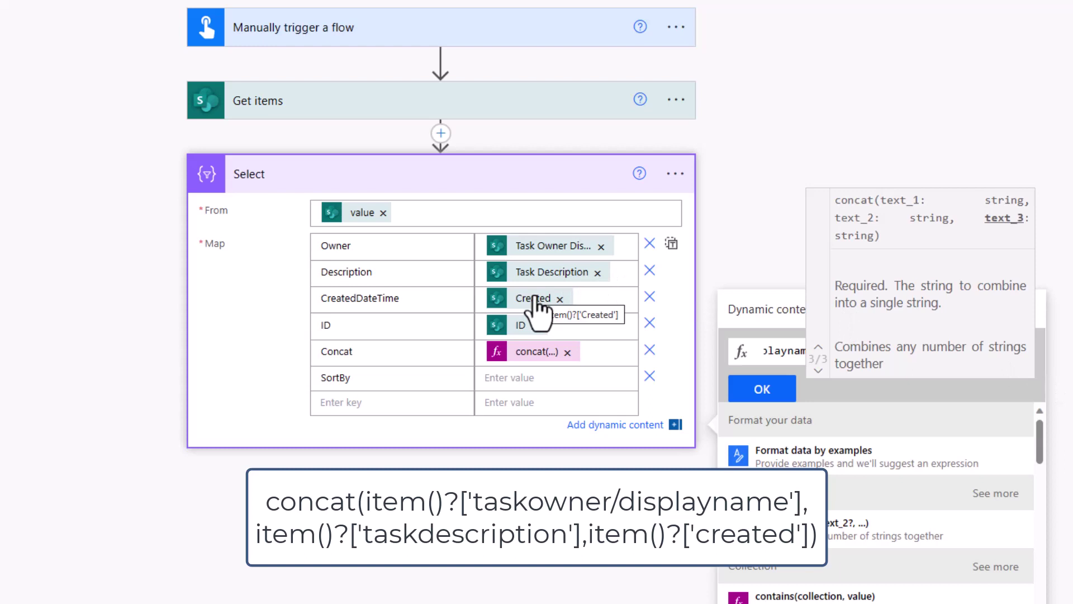
type("item()?")
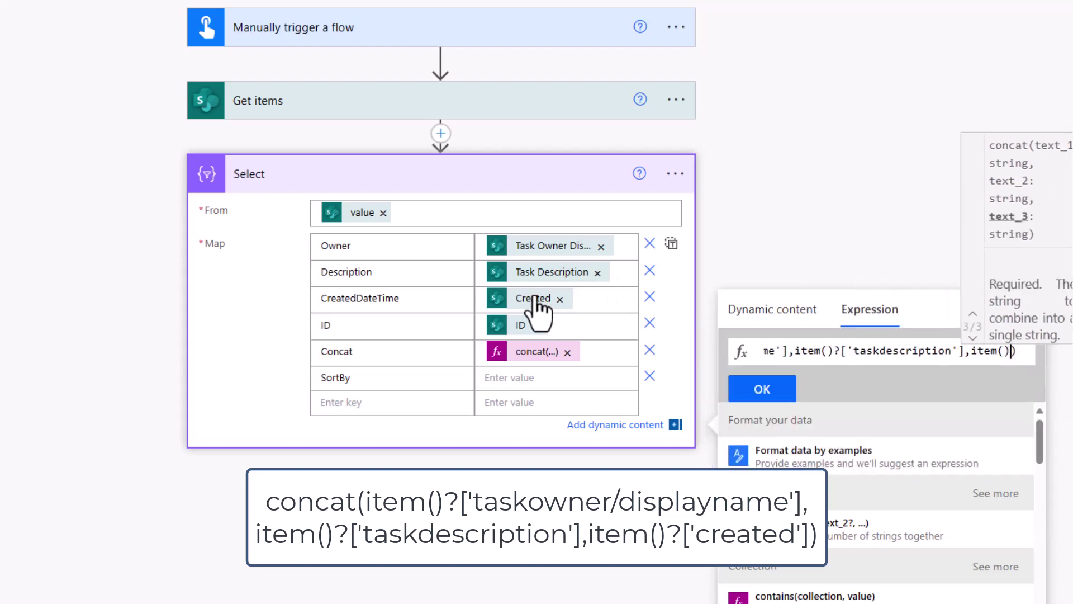
type("['")
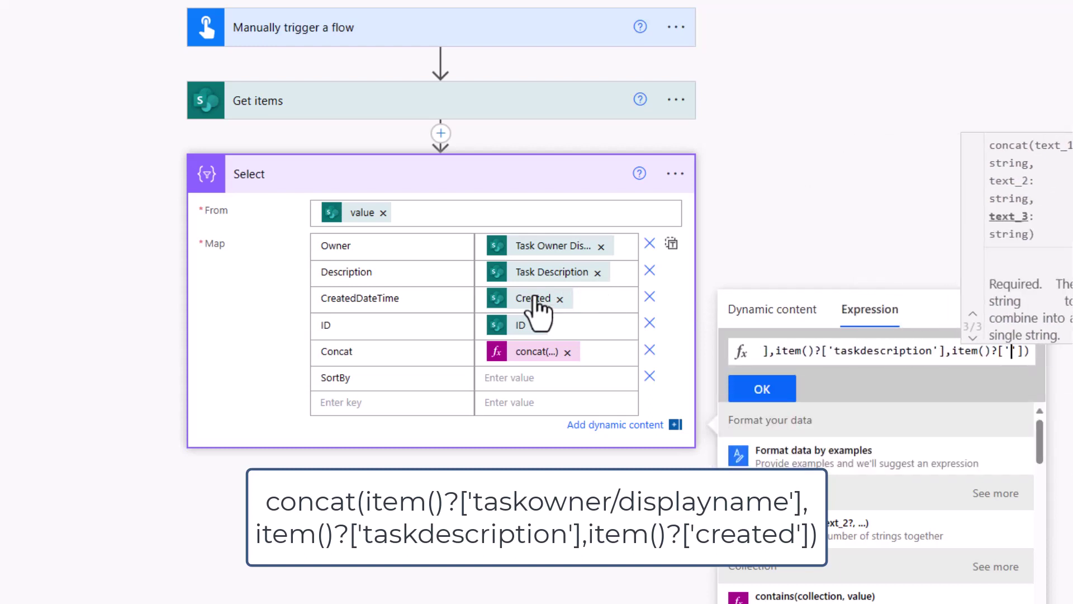
type("created")
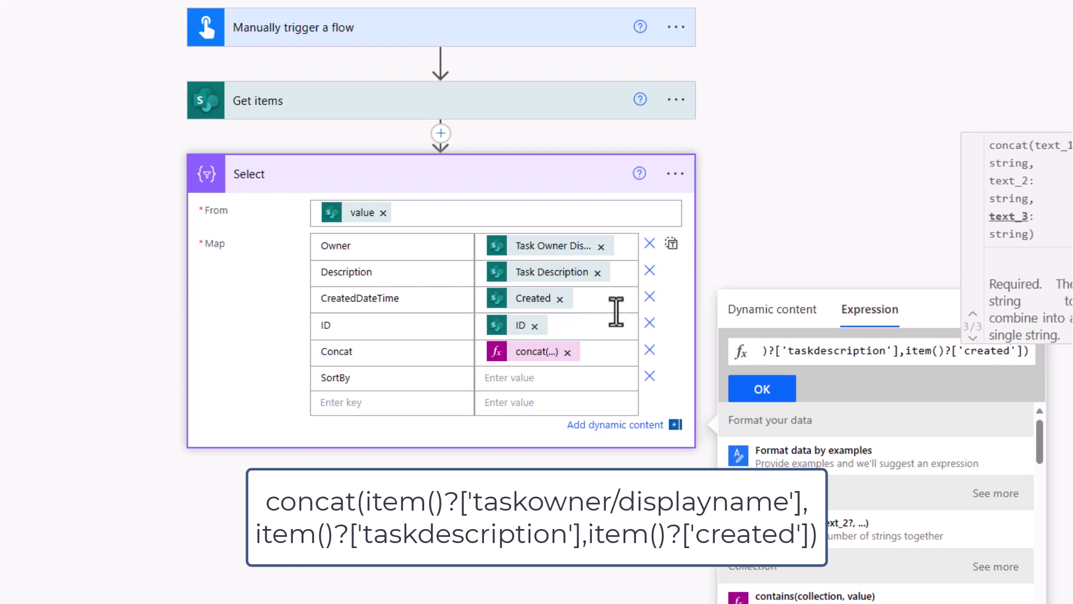
left_click(763, 390)
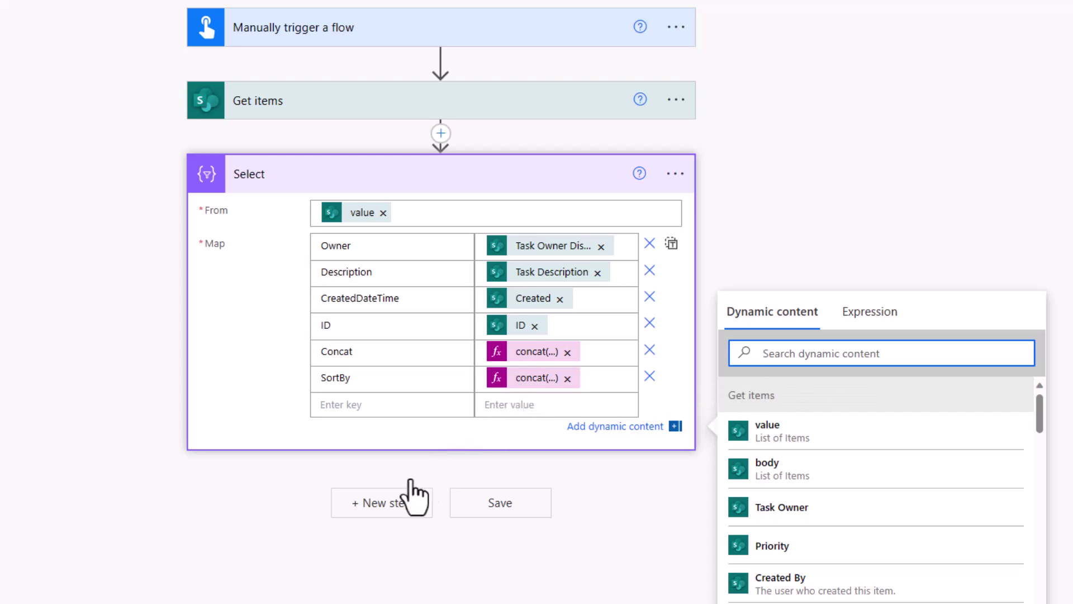
- Add a Compose action after the Select step
left_click(389, 505)
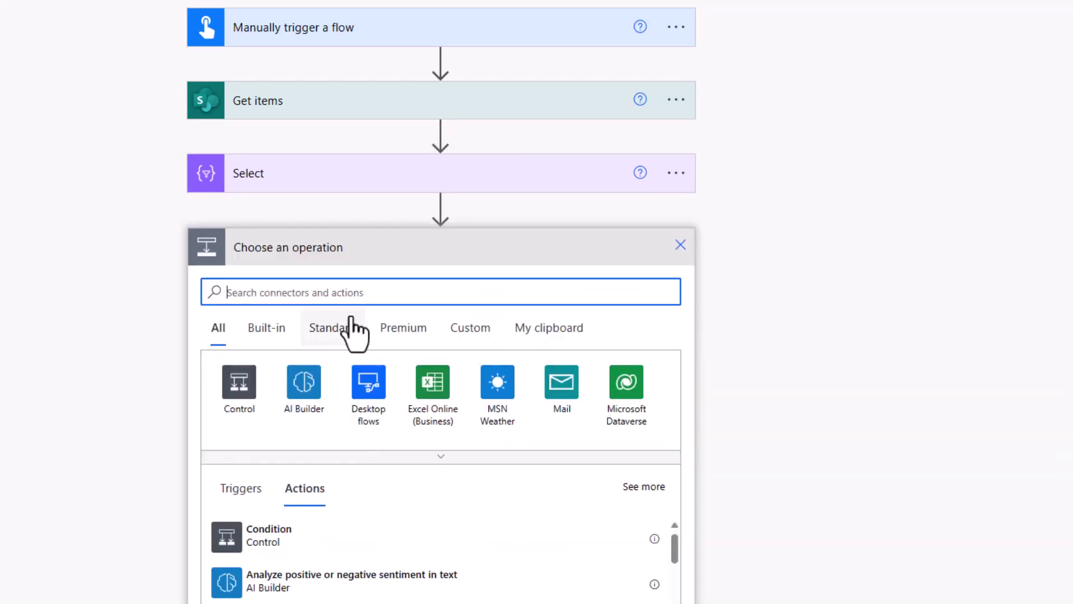
type("Compose")
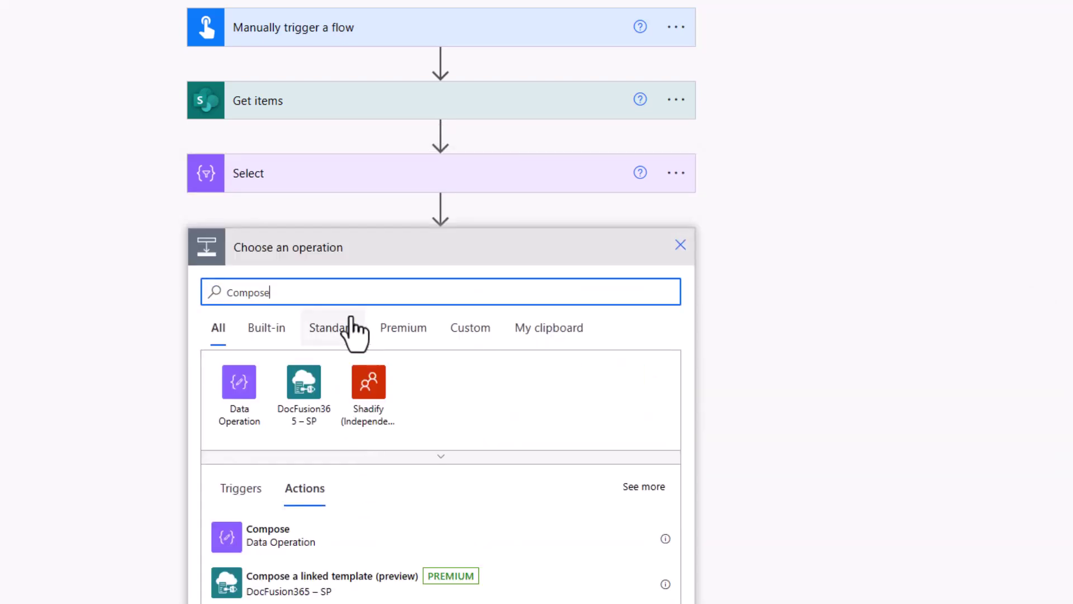
left_click(275, 536)
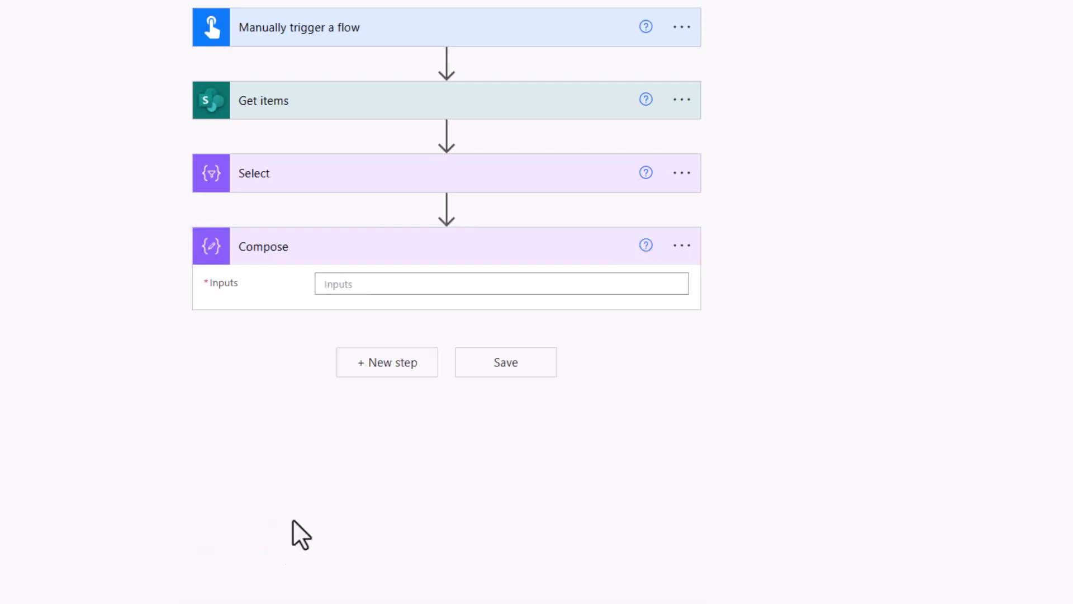
- Set the Compose inputs to sort(body('Select'),'sortby')
left_click(373, 282)
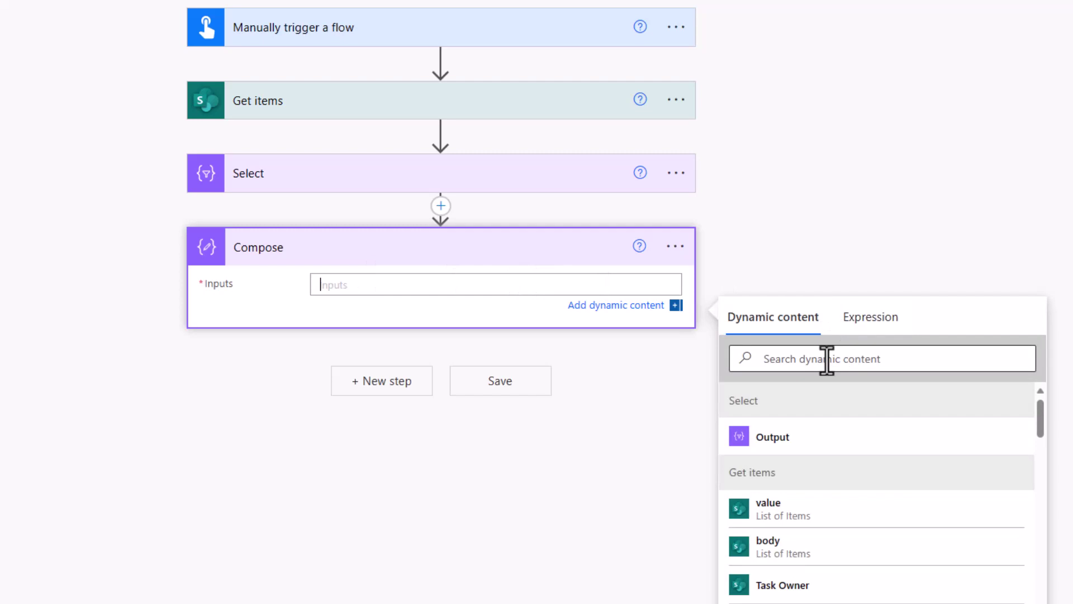
left_click(870, 330)
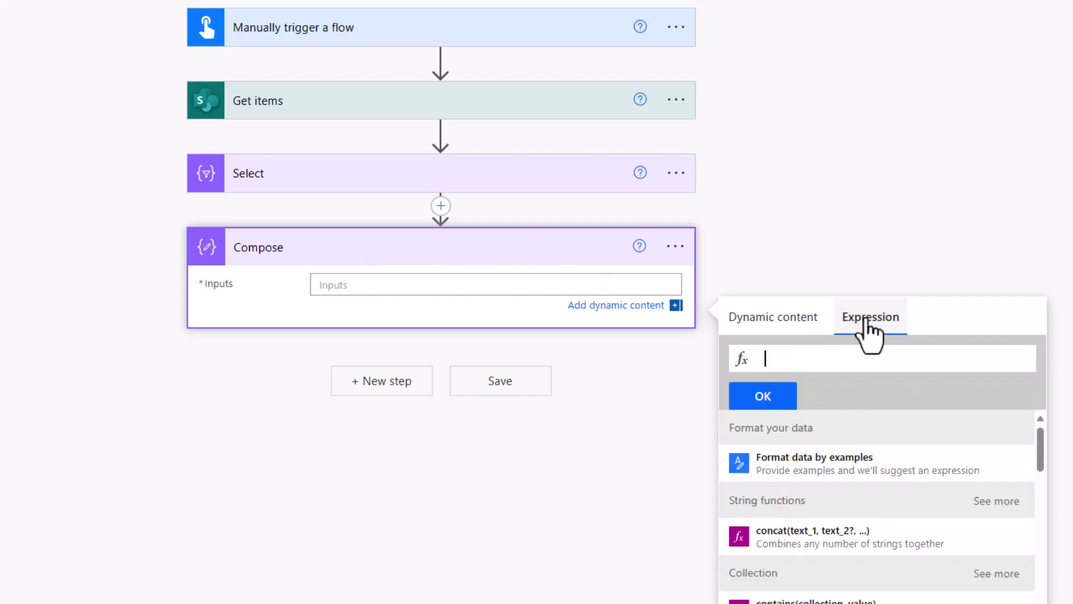
type("sort(")
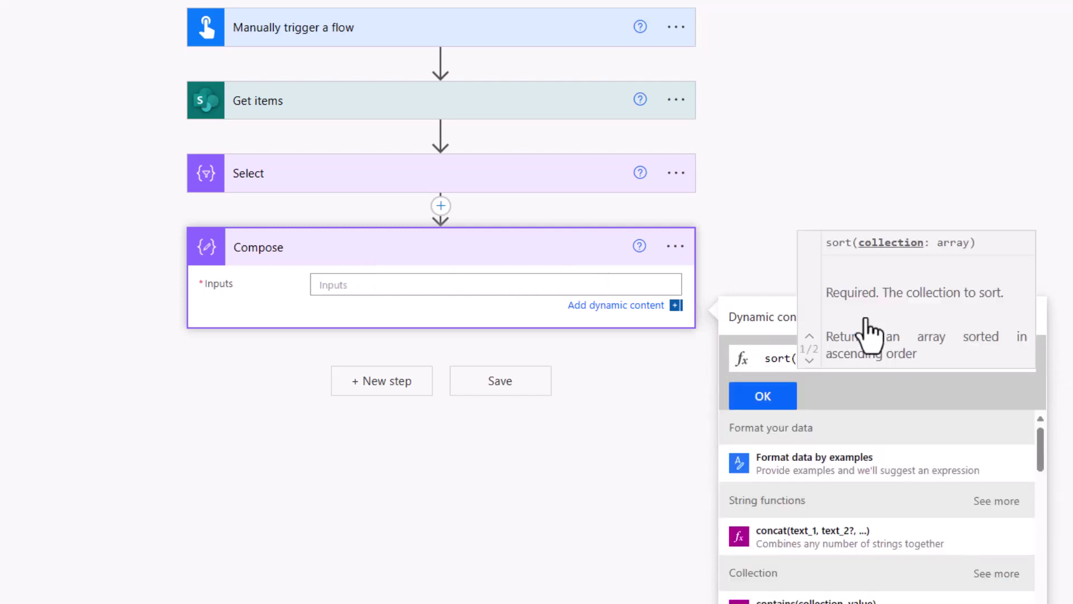
left_click(773, 316)
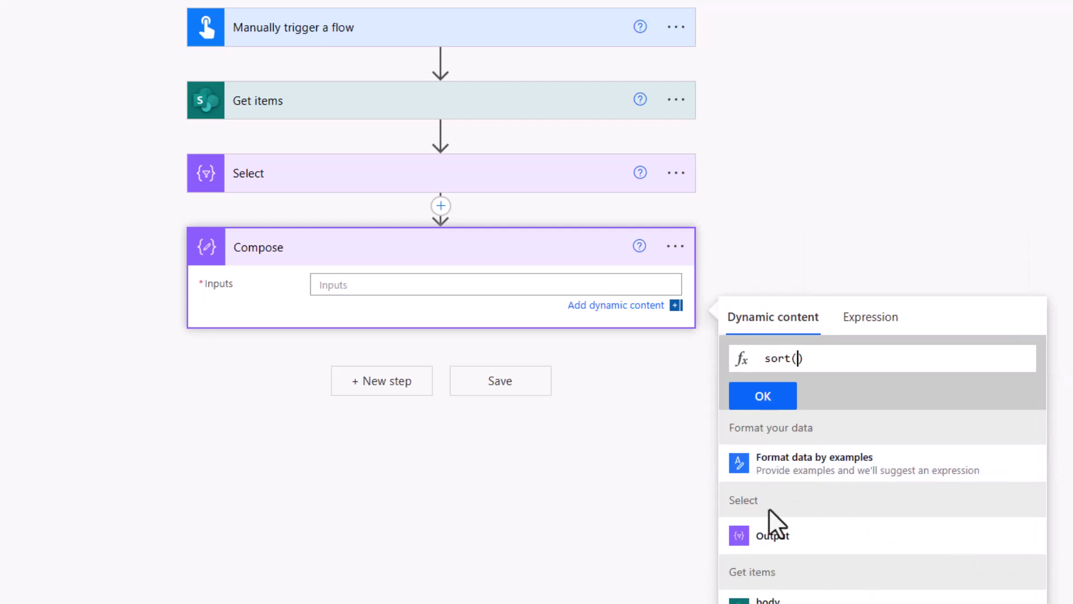
left_click(767, 537)
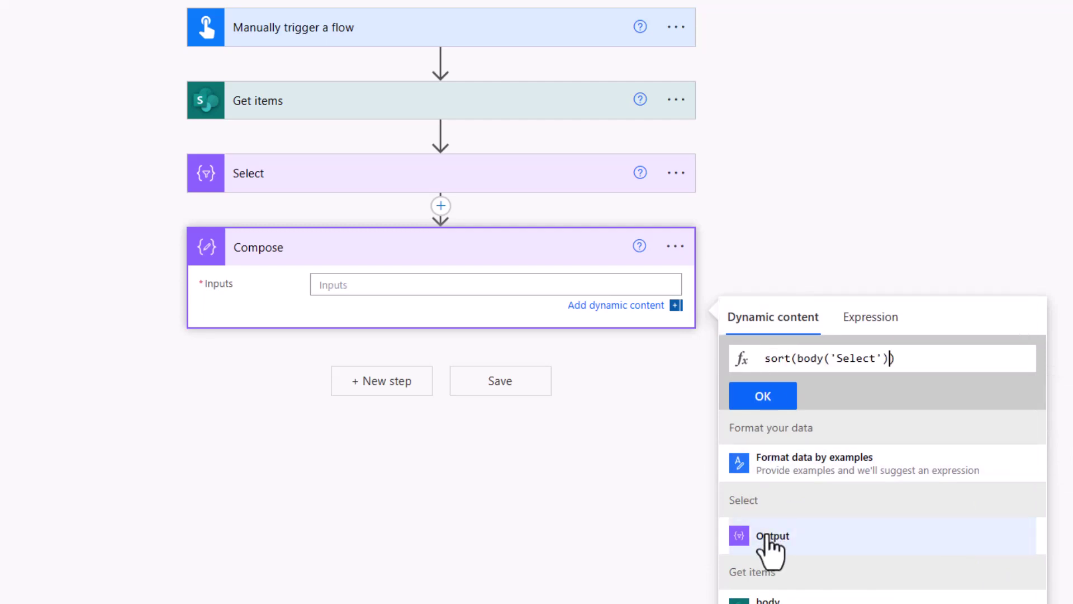
type(",''")
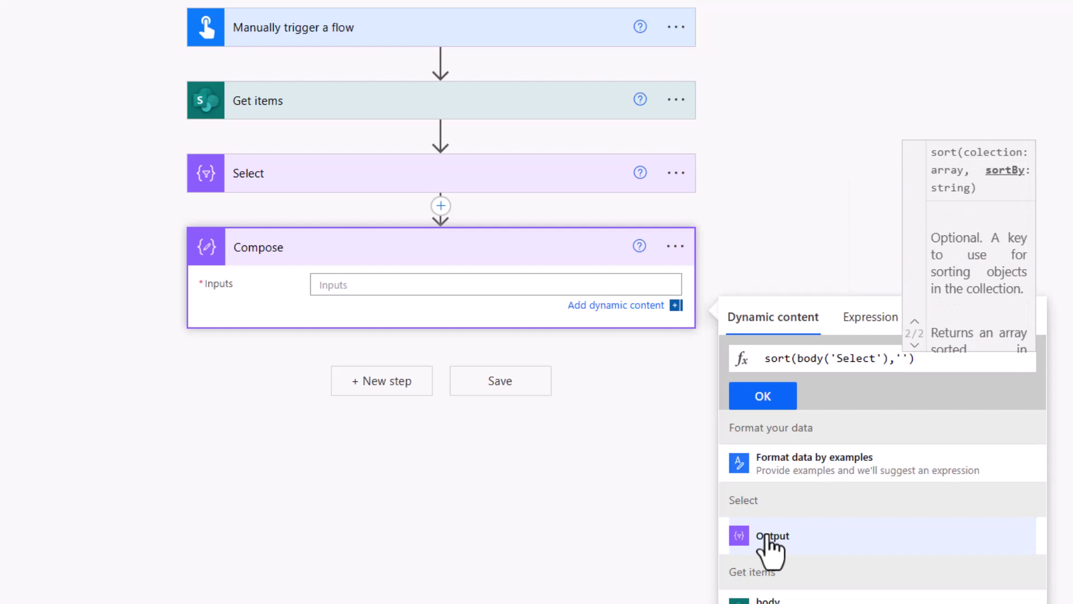
type("sort")
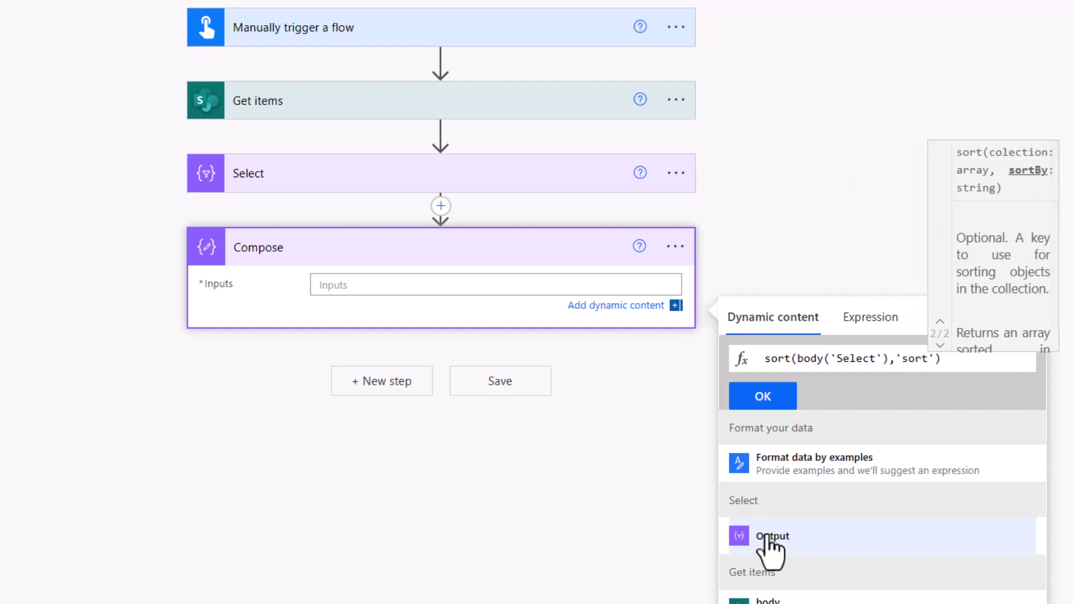
type("by")
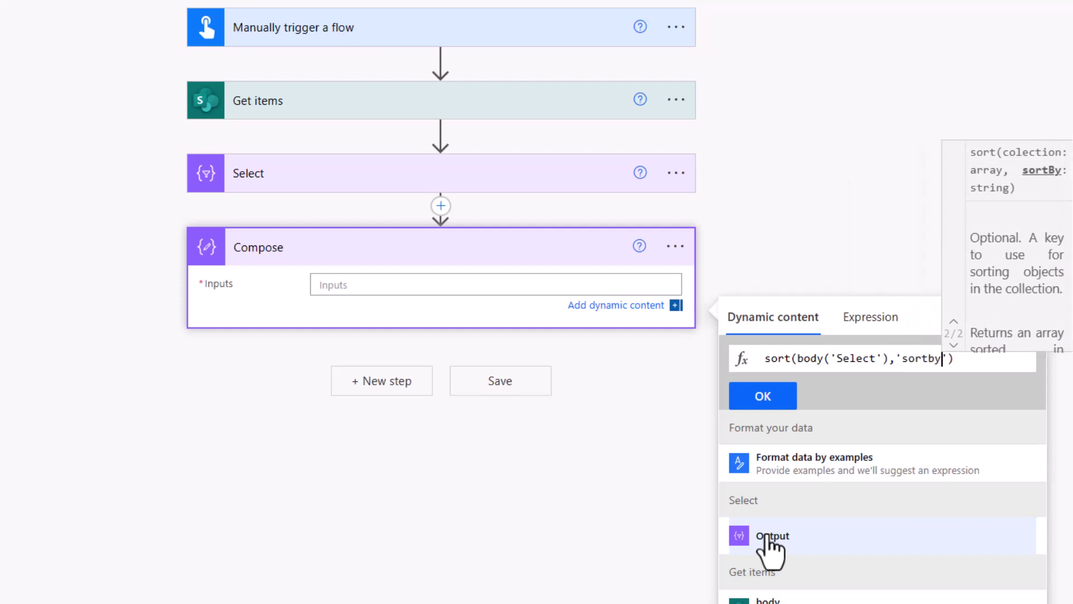
left_click(778, 411)
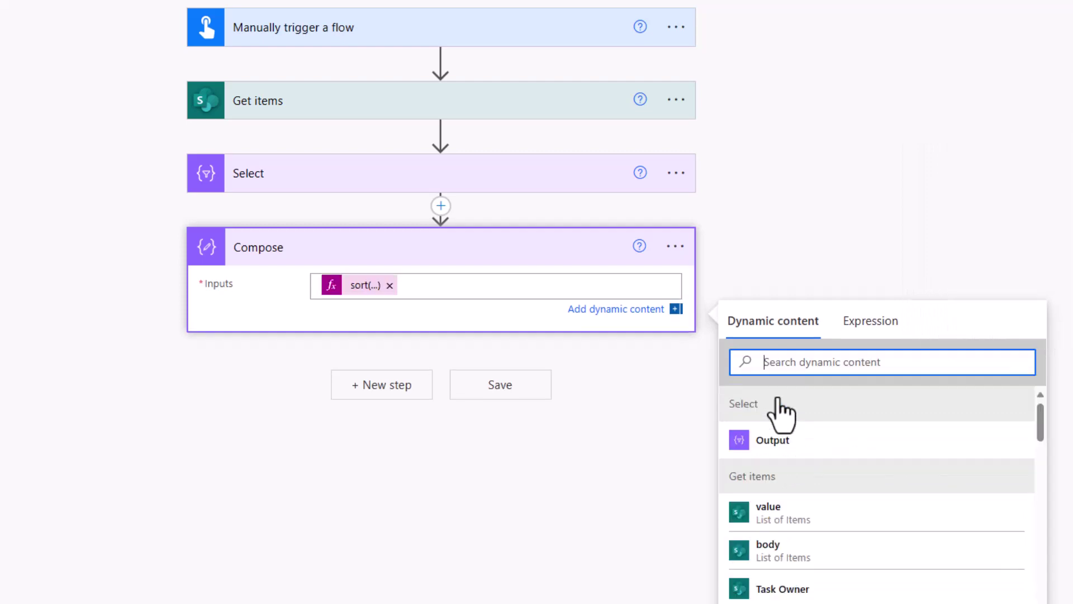
- Expand the Select action and highlight its SortBy key name
left_click(314, 188)
left_click_drag(378, 377, 293, 383)
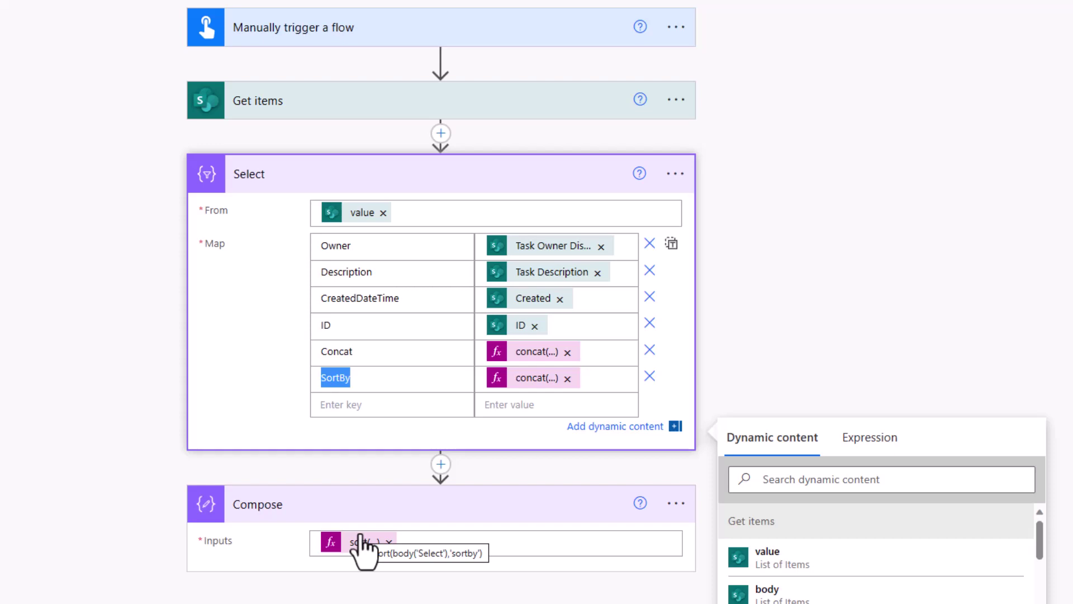
- Add a Select data operation (Select 2) as a new step below Compose
left_click(385, 599)
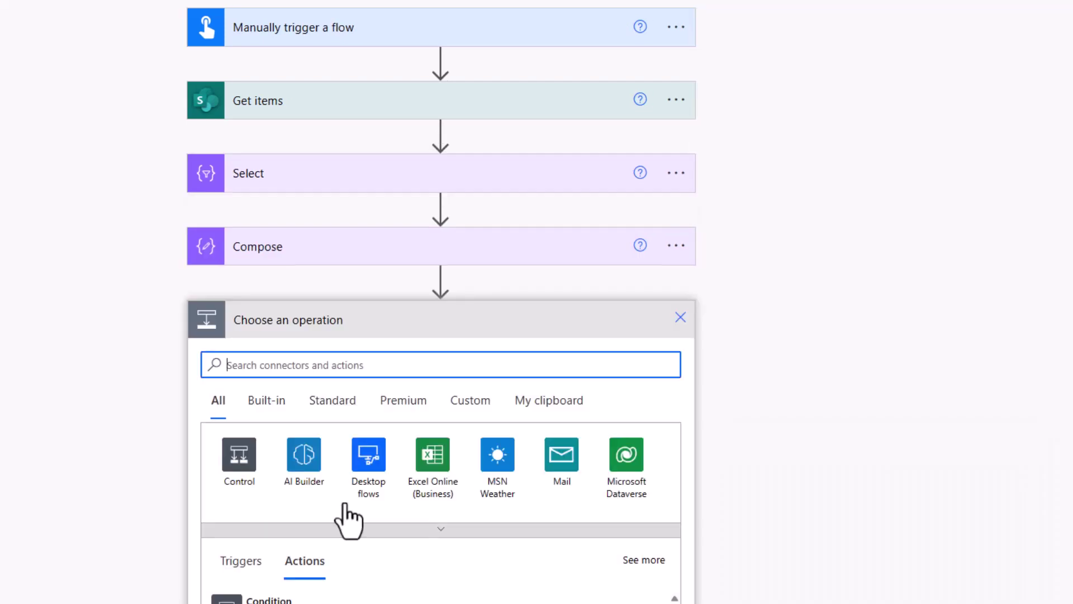
type("Select")
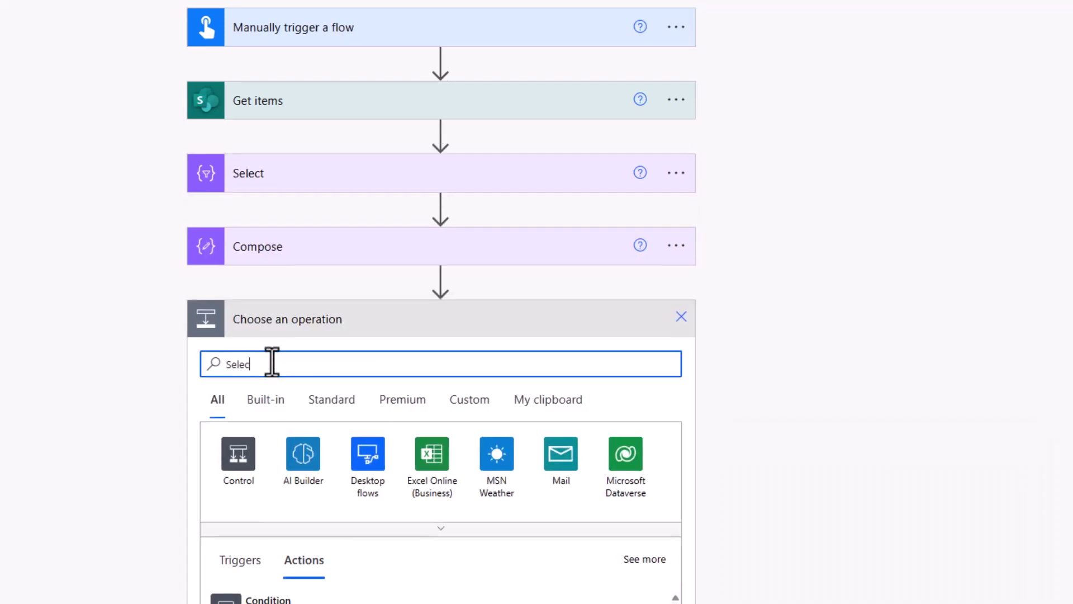
left_click(246, 600)
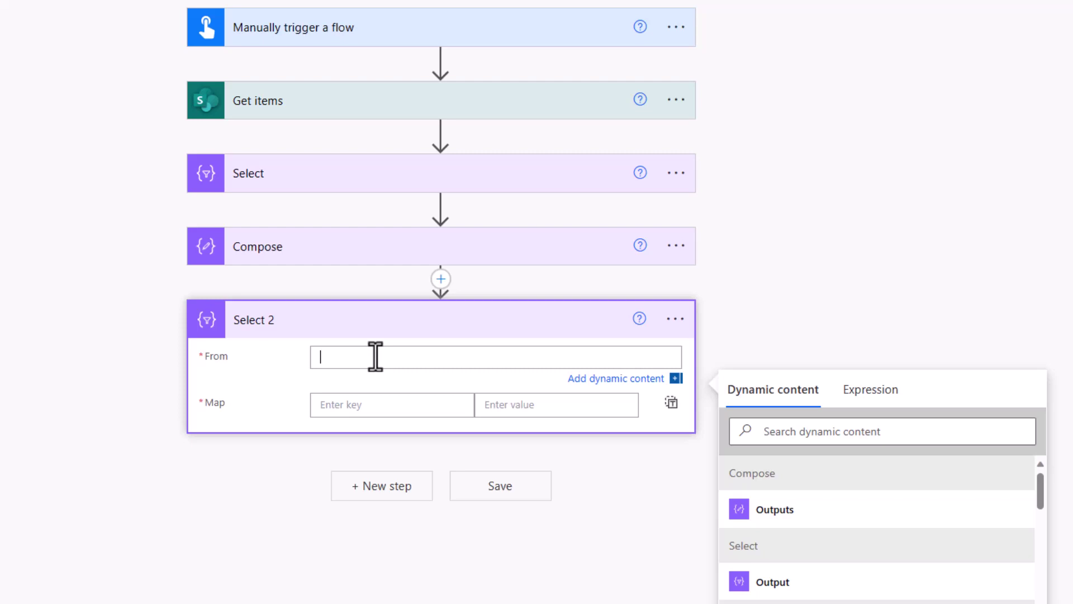
- Set Select 2's From field to the expression range(0,length(outputs('Compose')))
left_click(878, 392)
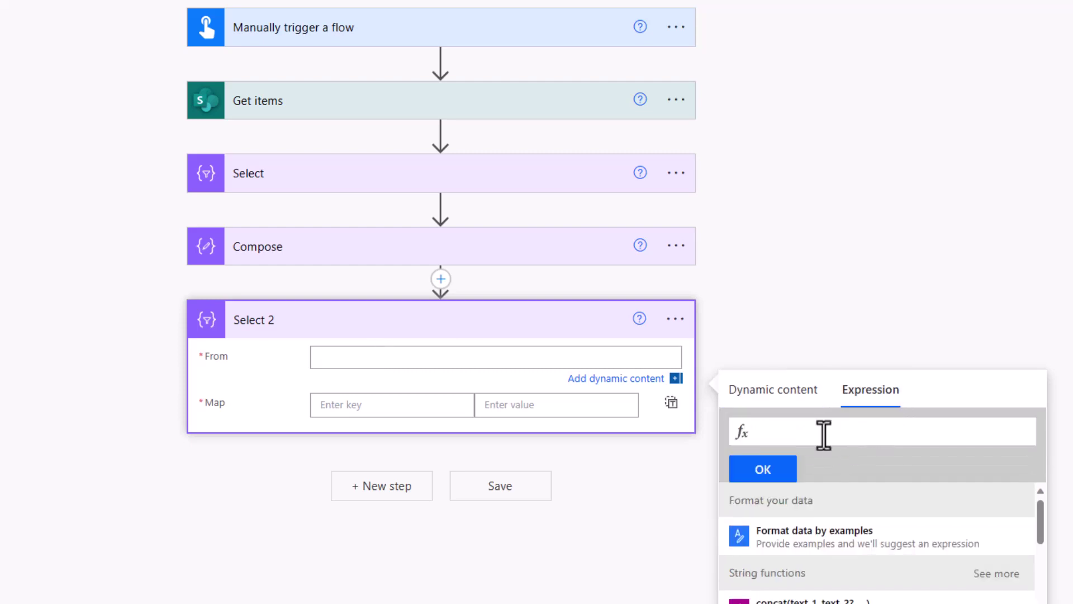
type("range(")
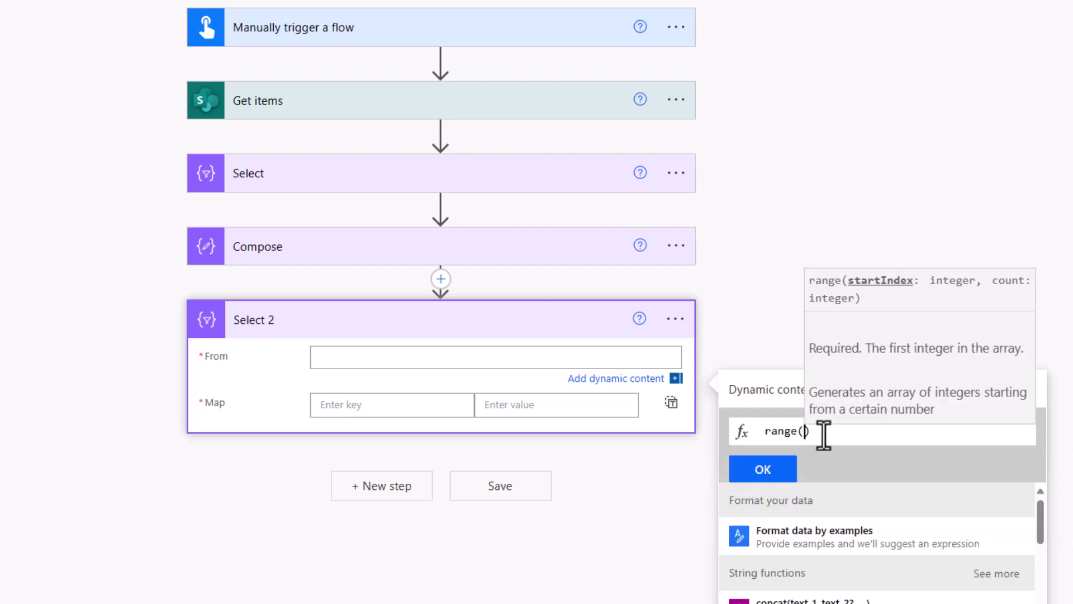
type("0,")
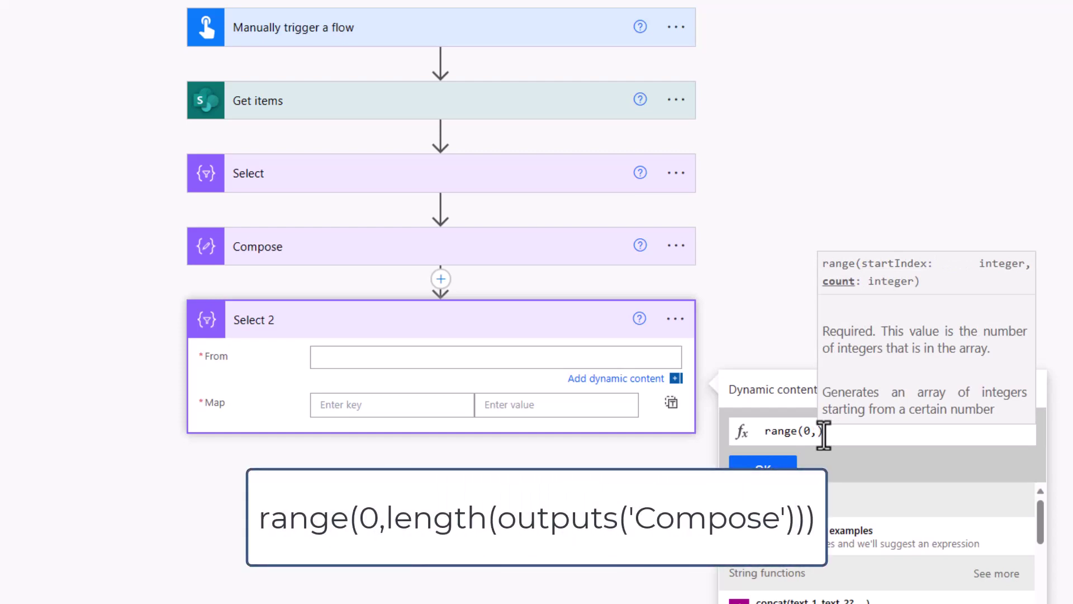
type("length(")
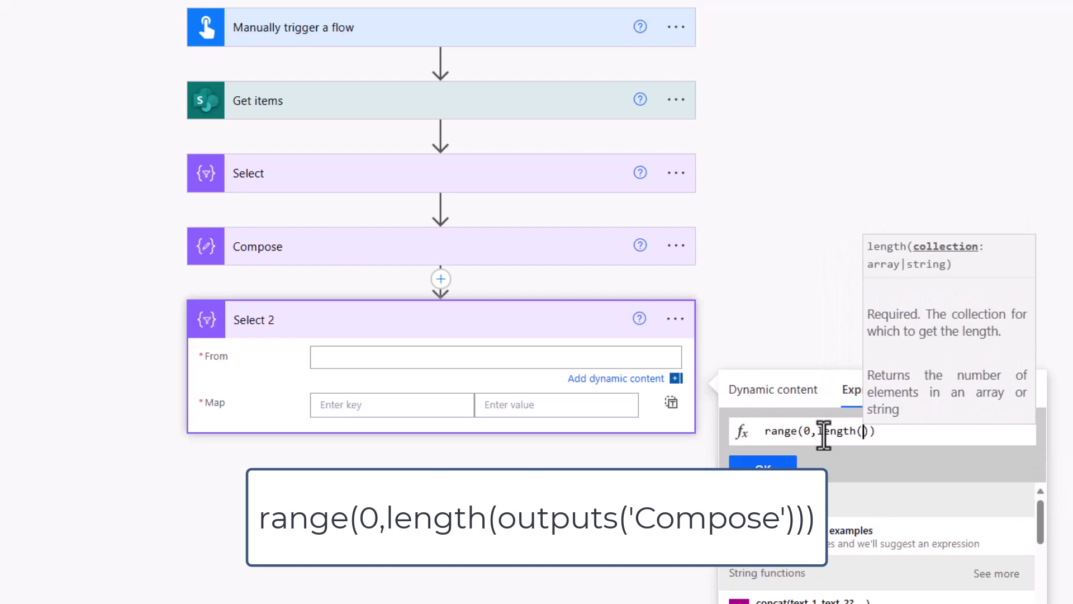
left_click(799, 396)
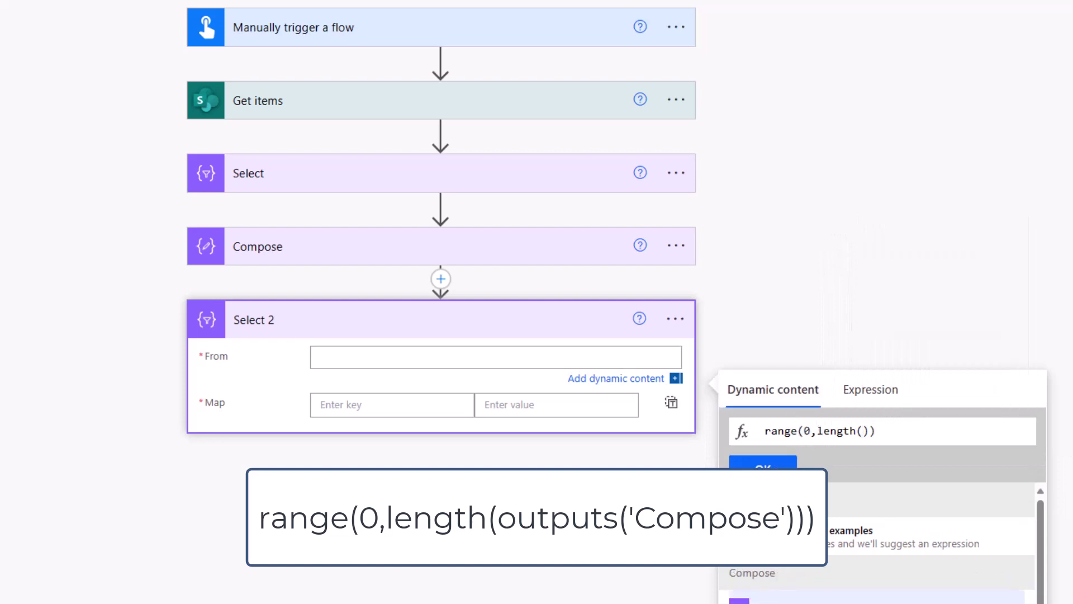
left_click(771, 600)
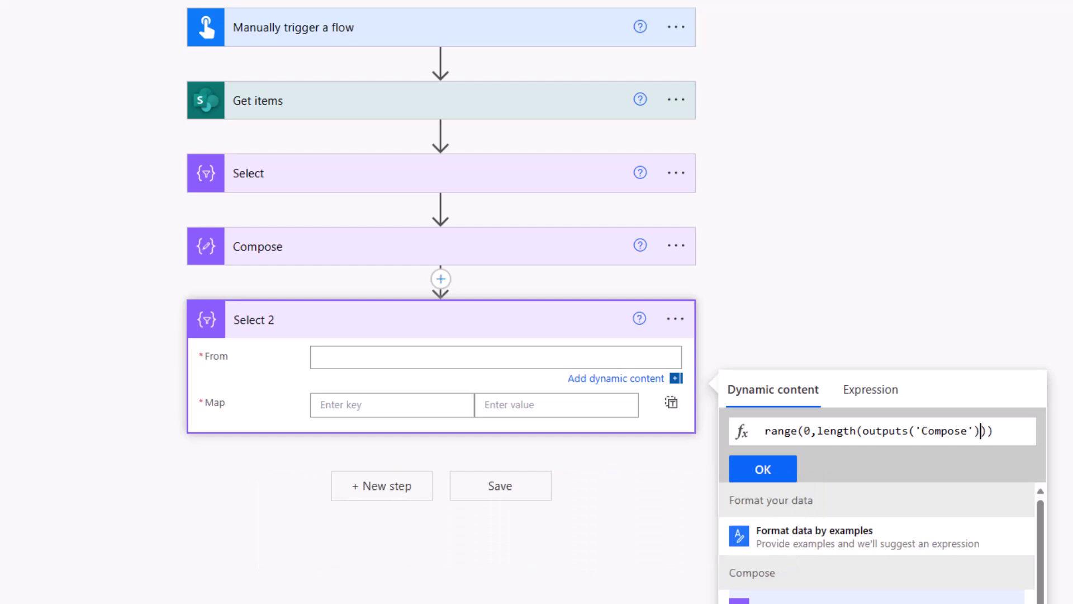
left_click(774, 479)
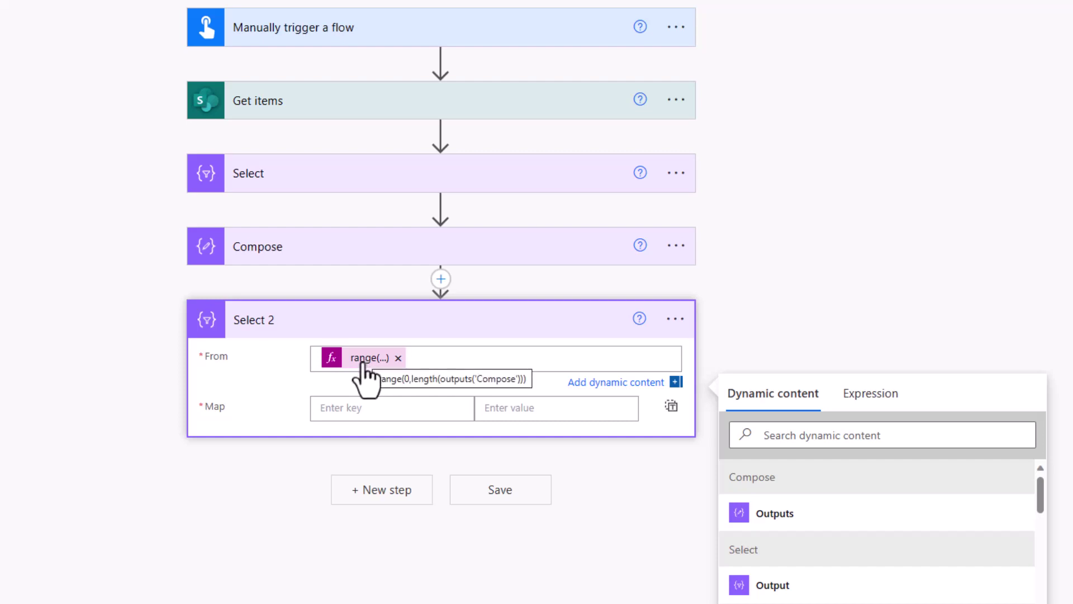
- Switch Select 2's Map to text mode and begin an addProperty( expression
left_click(671, 407)
left_click(461, 391)
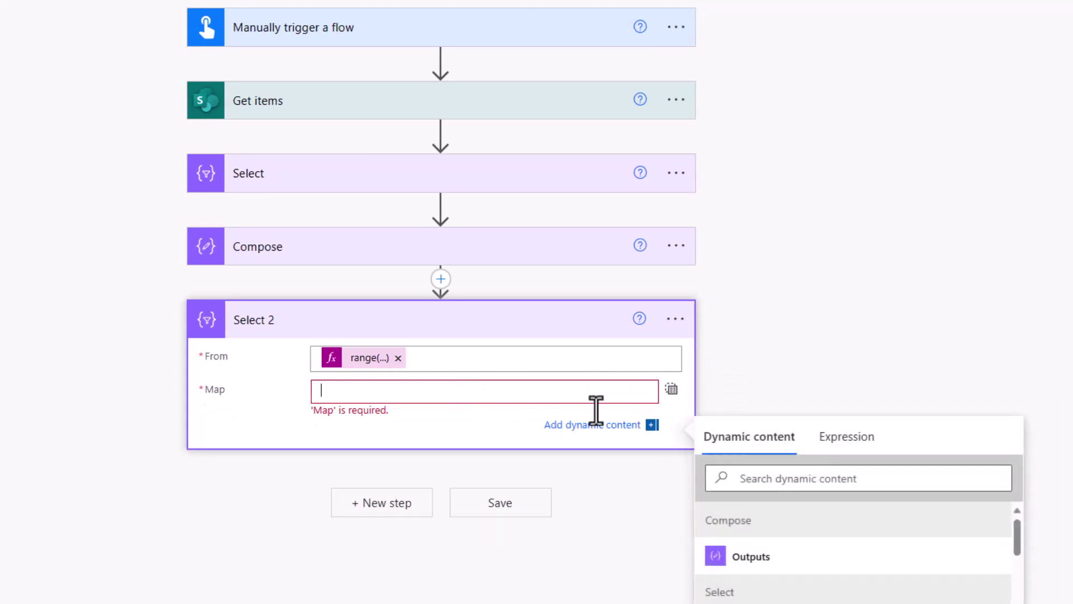
left_click(844, 439)
type("addpro")
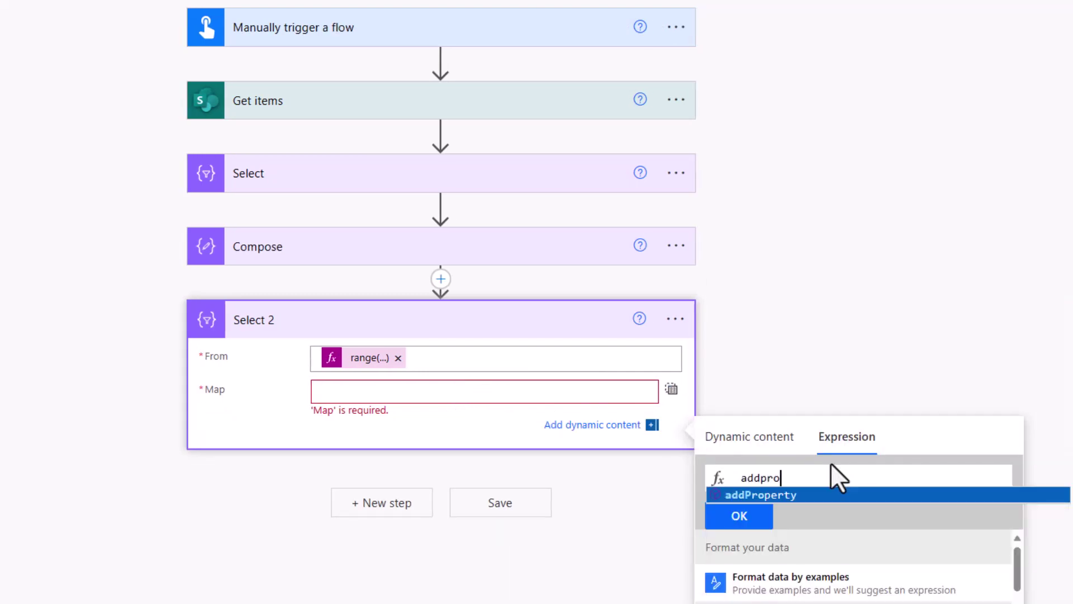
key("Tab")
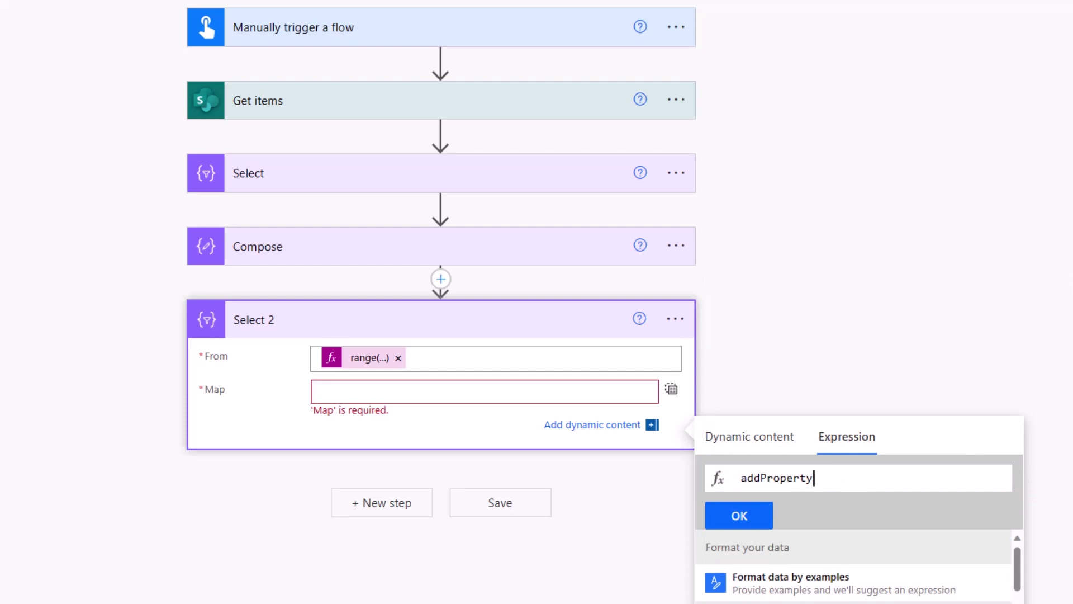
type("(")
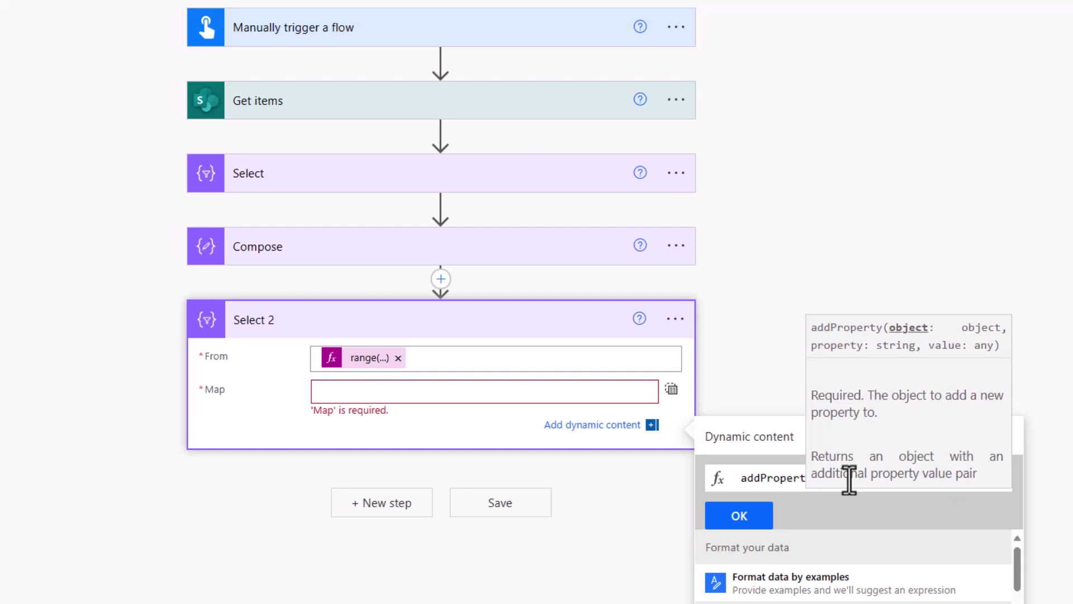
- Pass outputs('Compose')?[item()] as the object and 'IsDuplicate' as the property name
left_click(772, 451)
scroll(779, 480, "down", 2)
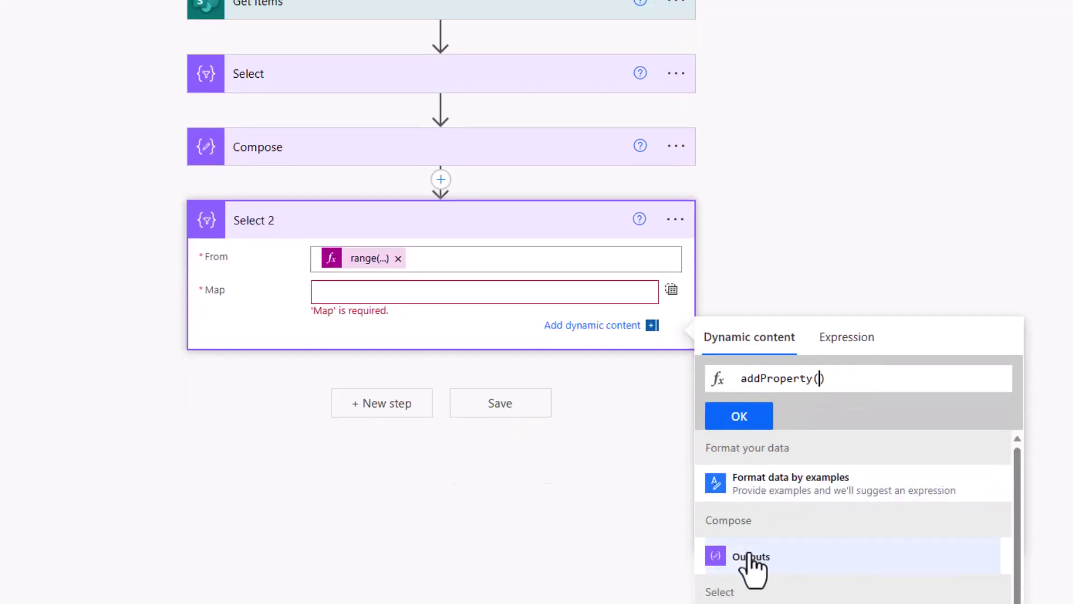
left_click(749, 558)
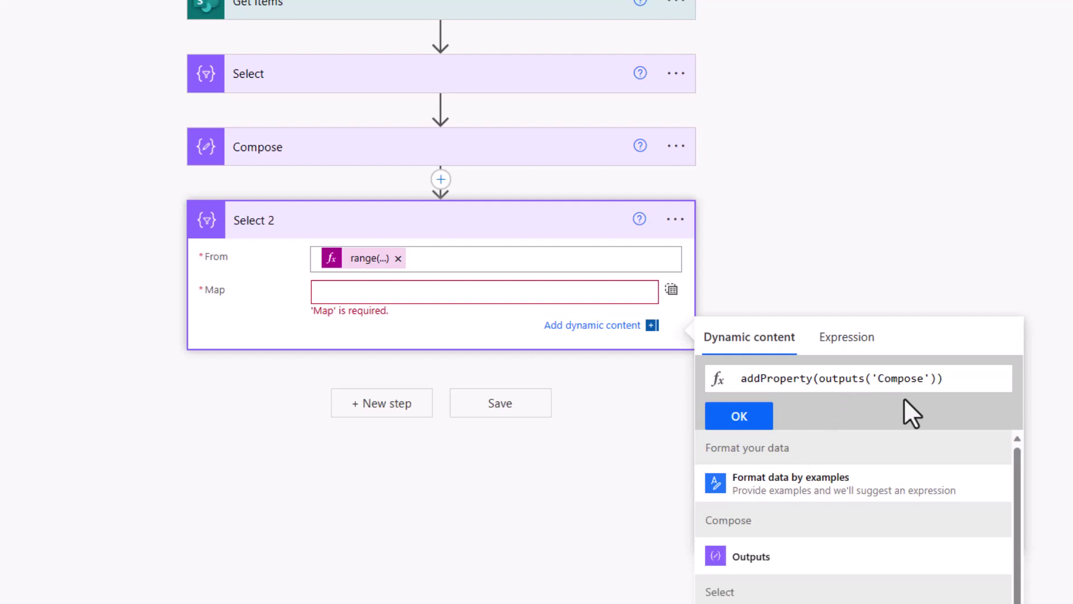
type("?[item()")
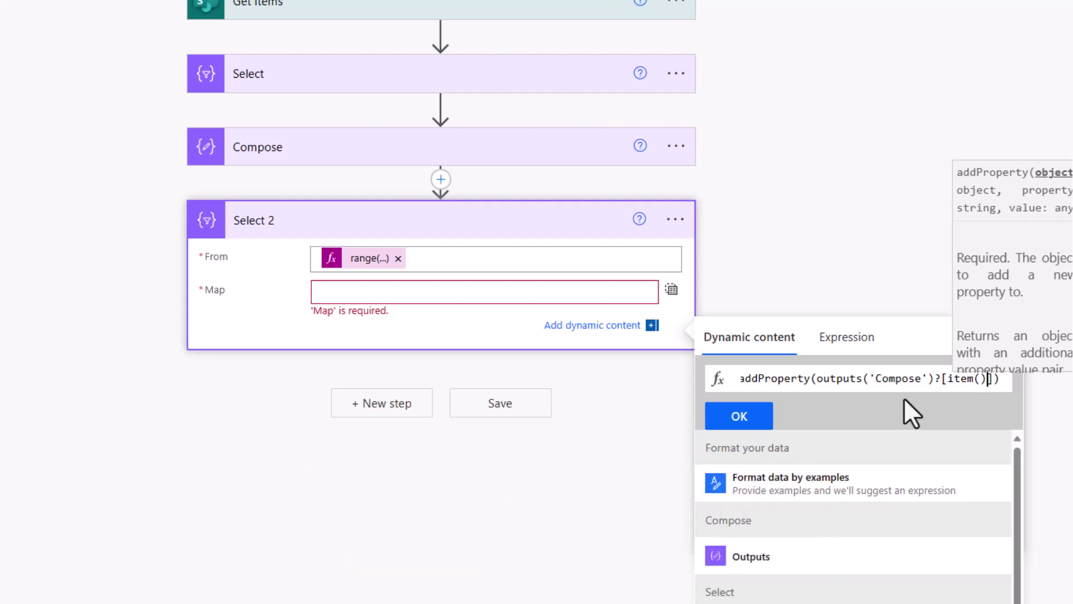
key("Right")
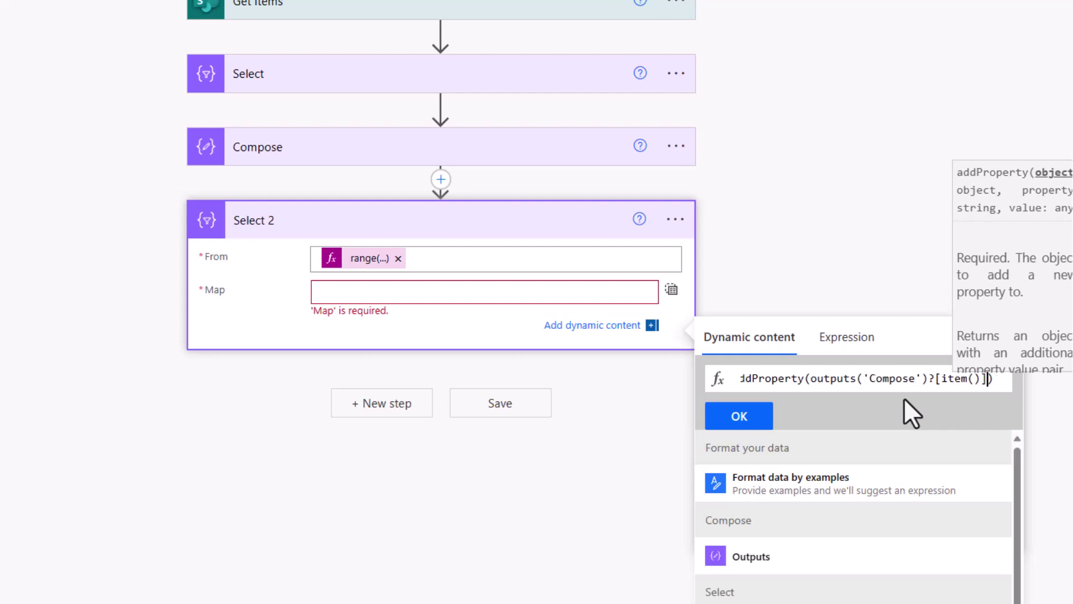
type(",")
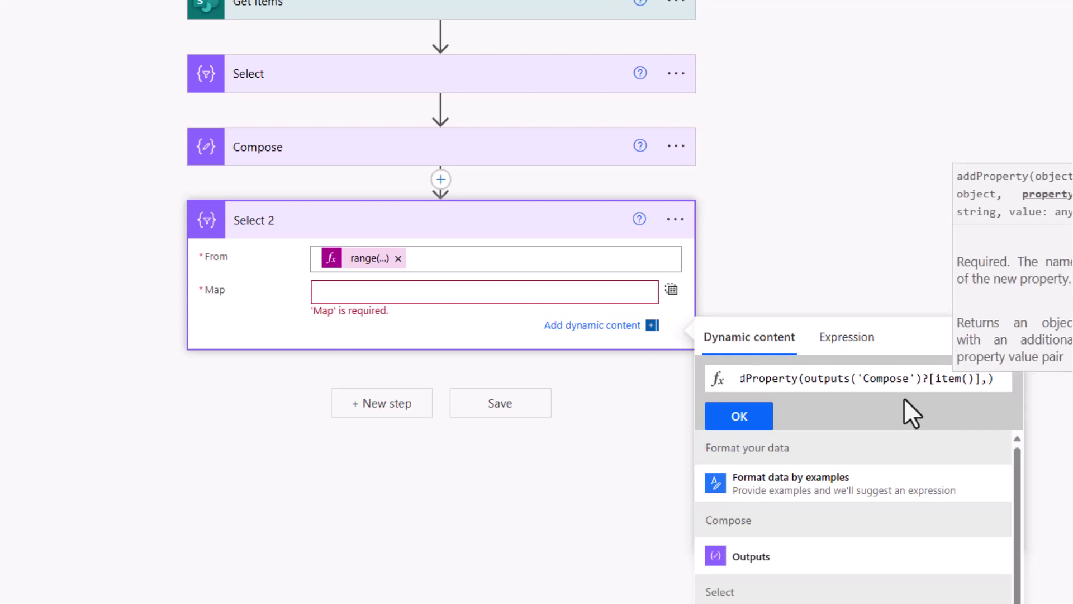
type("'")
type("IsDup")
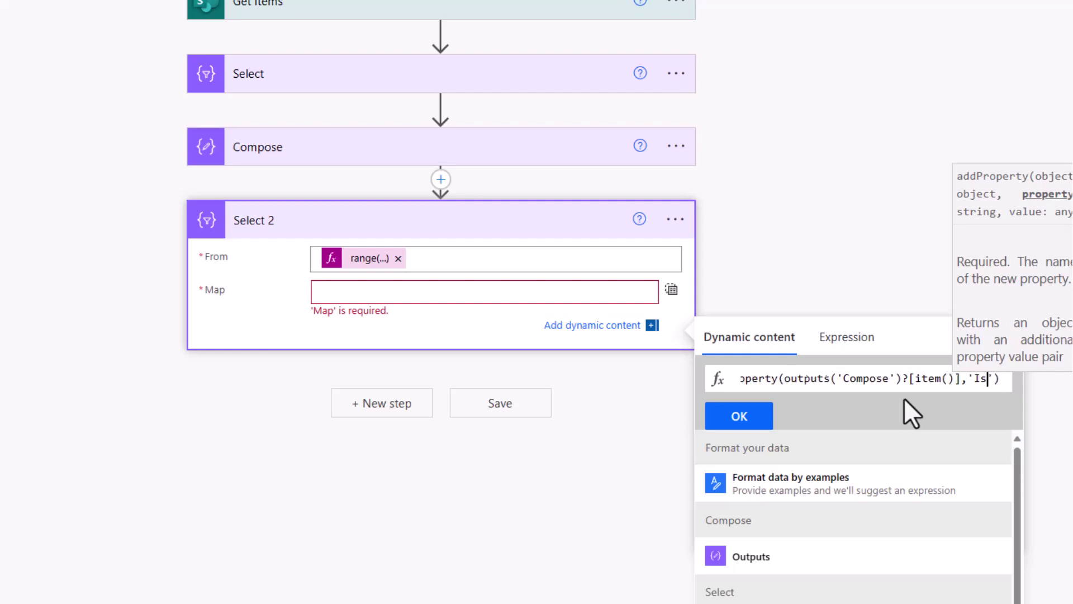
type("licate")
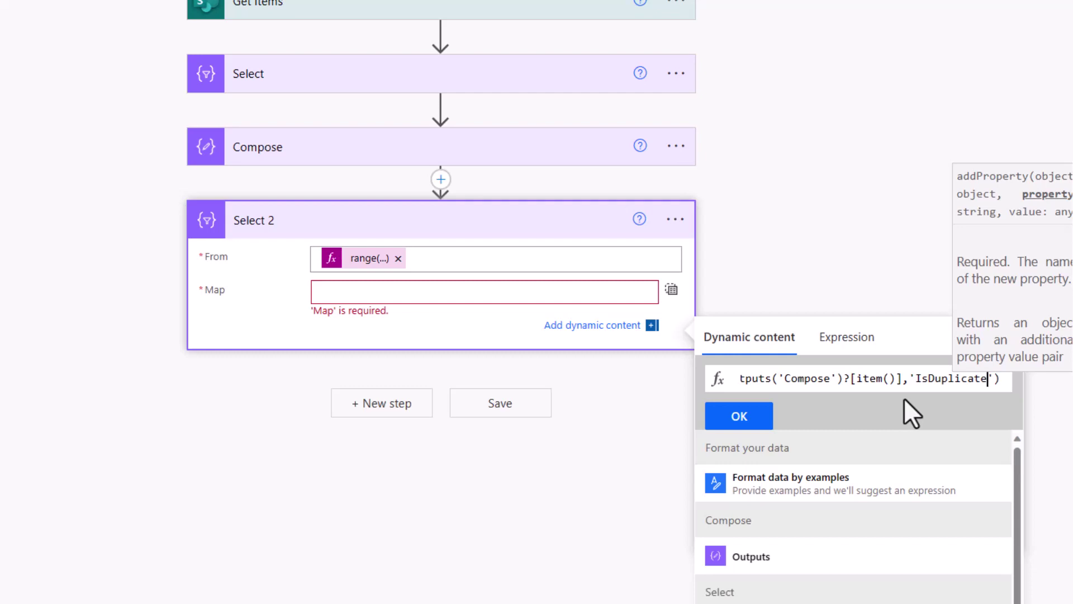
key("Right")
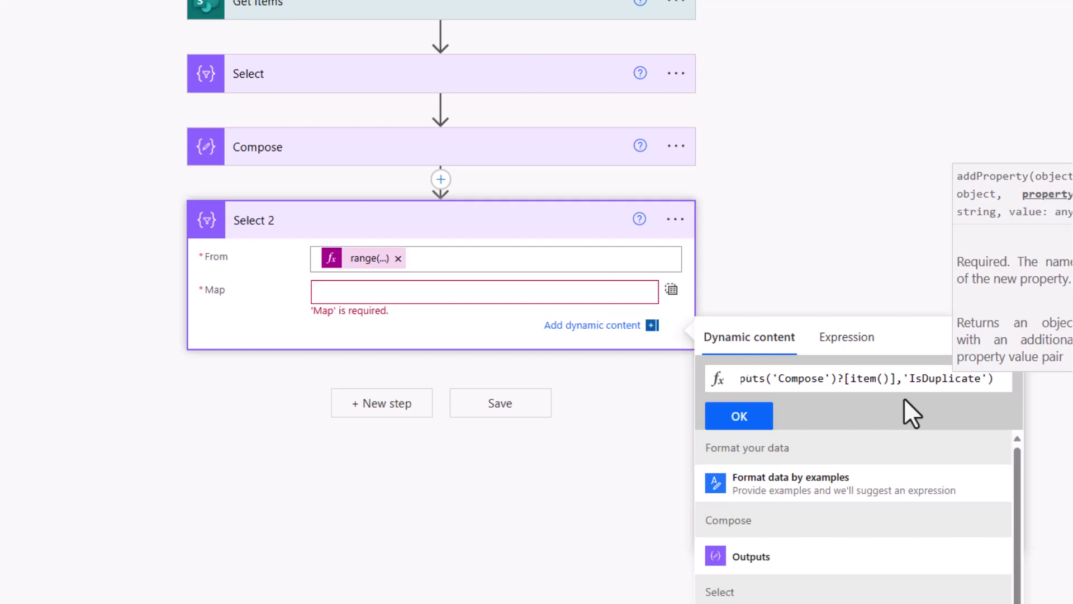
- Start the value with if(equals(outputs('Compose')?[item()]?['concat'] as the first comparison
type(",")
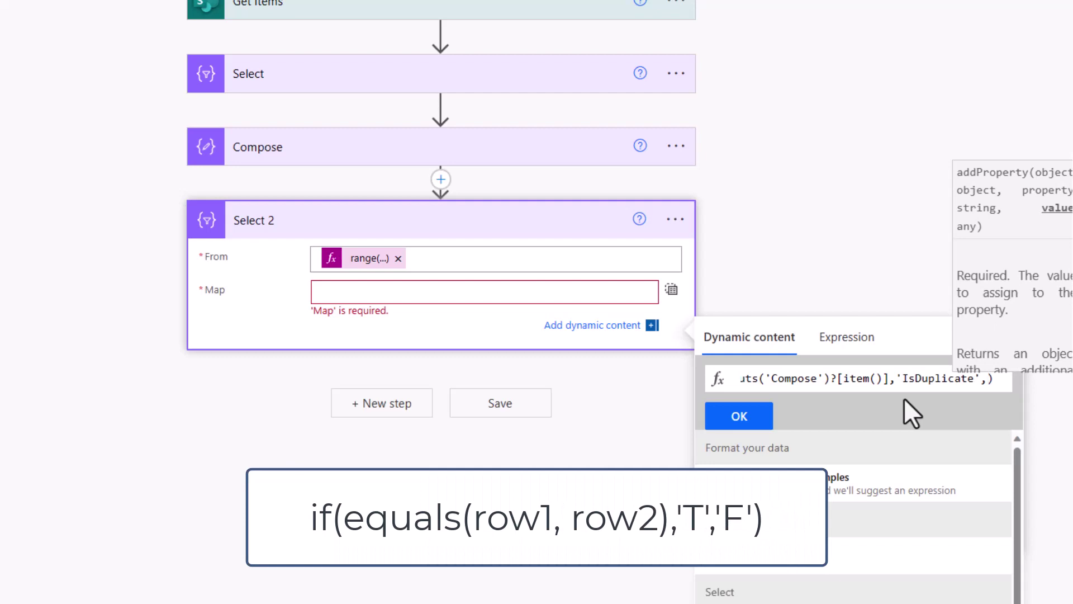
type("if")
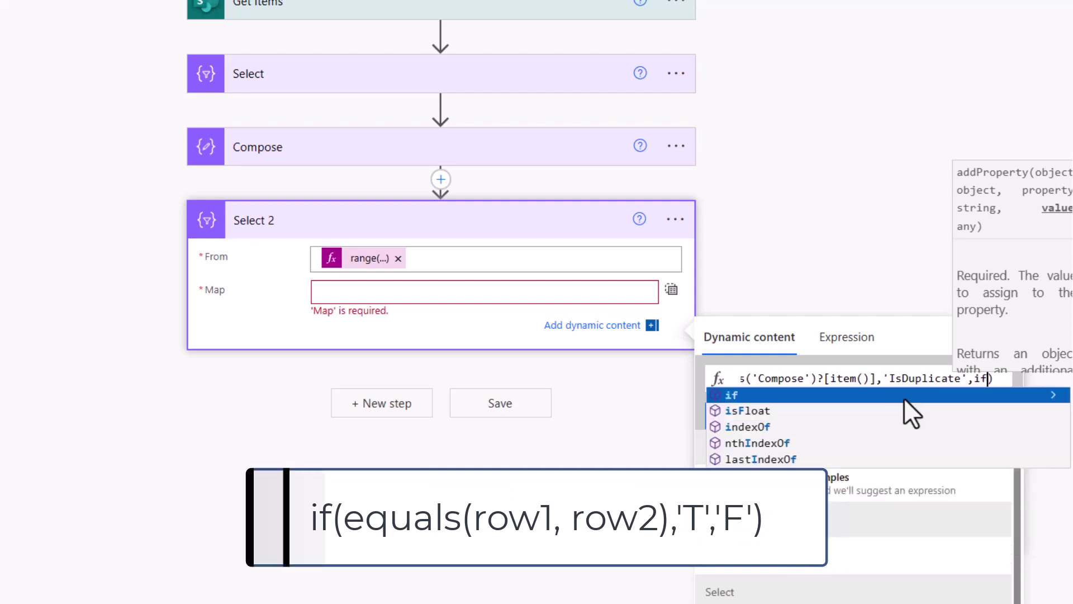
type("(")
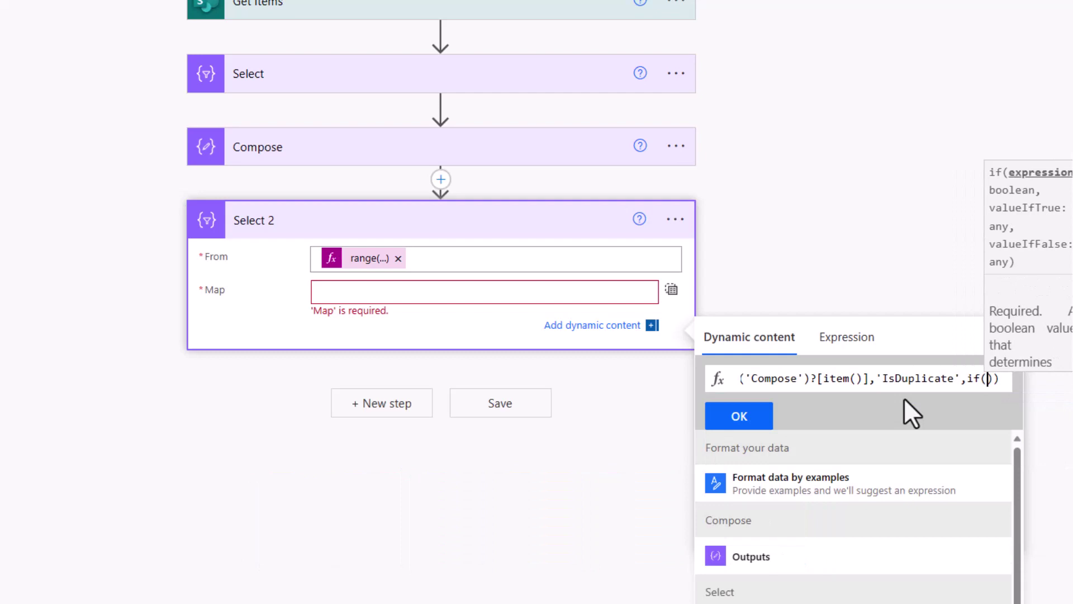
type("equals(")
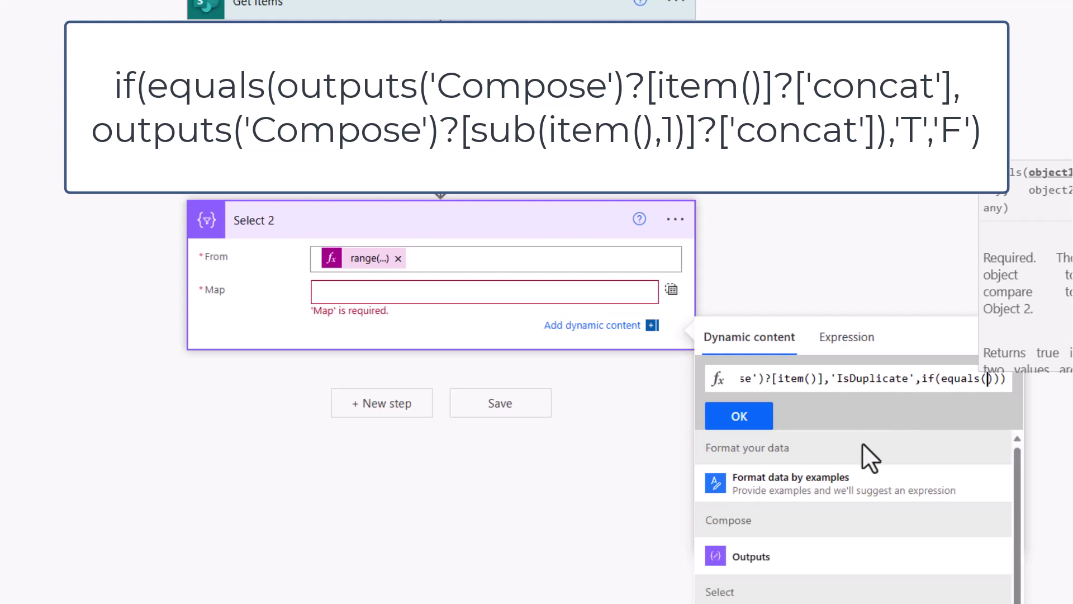
left_click(810, 566)
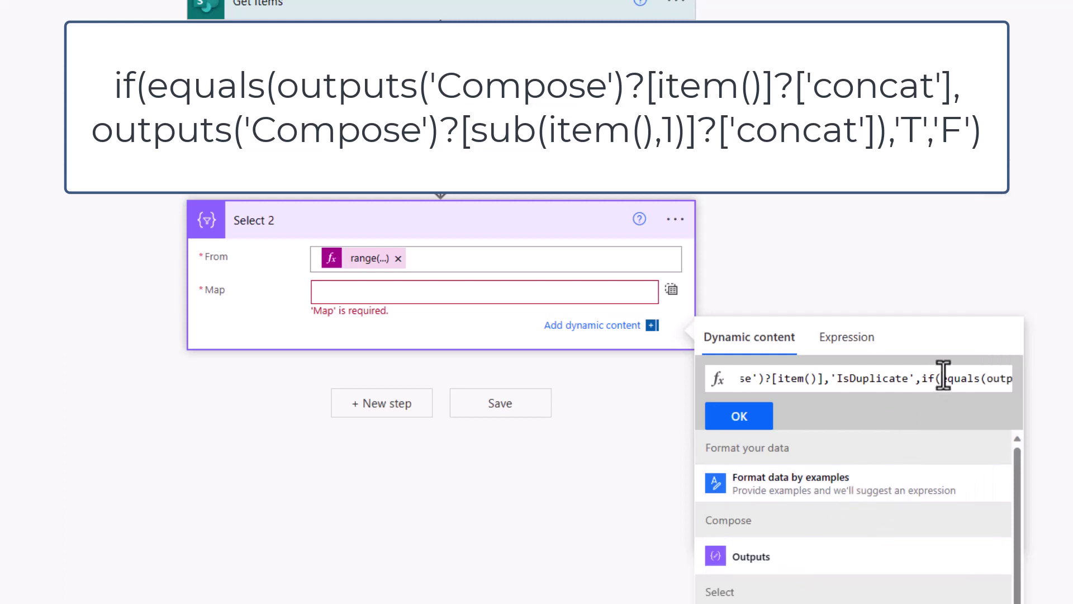
key("Right")
key("Right")
key("Right")
key("Right")
key("Right")
key("Right")
key("Right")
key("Right")
key("Right")
key("Right")
key("Right")
key("Right")
key("Right")
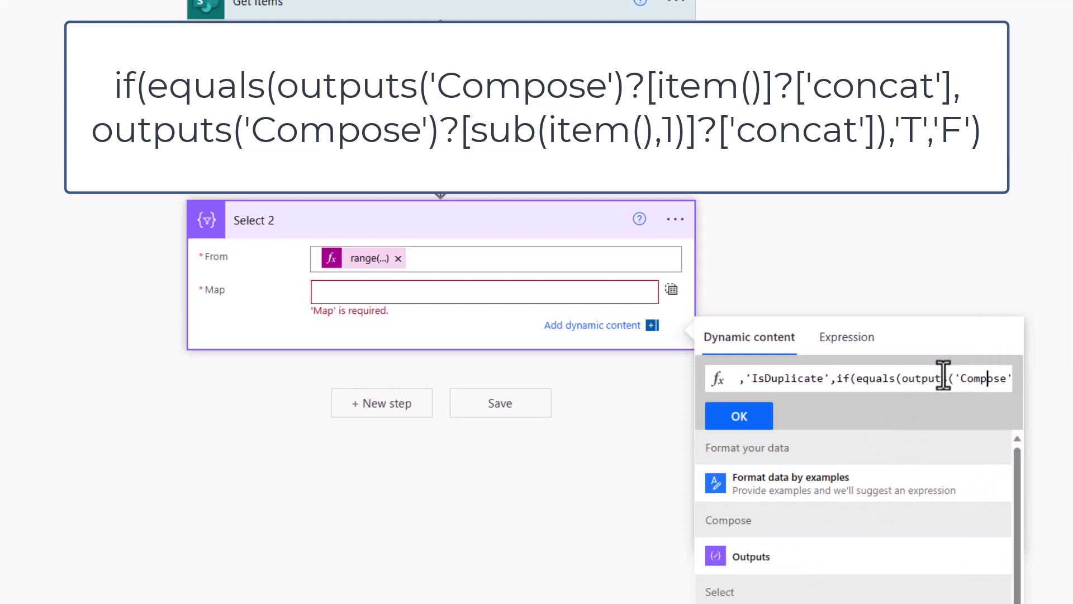
key("Right")
key("Right")
key("Right")
key("Right")
key("Right")
key("Right")
key("Right")
key("Right")
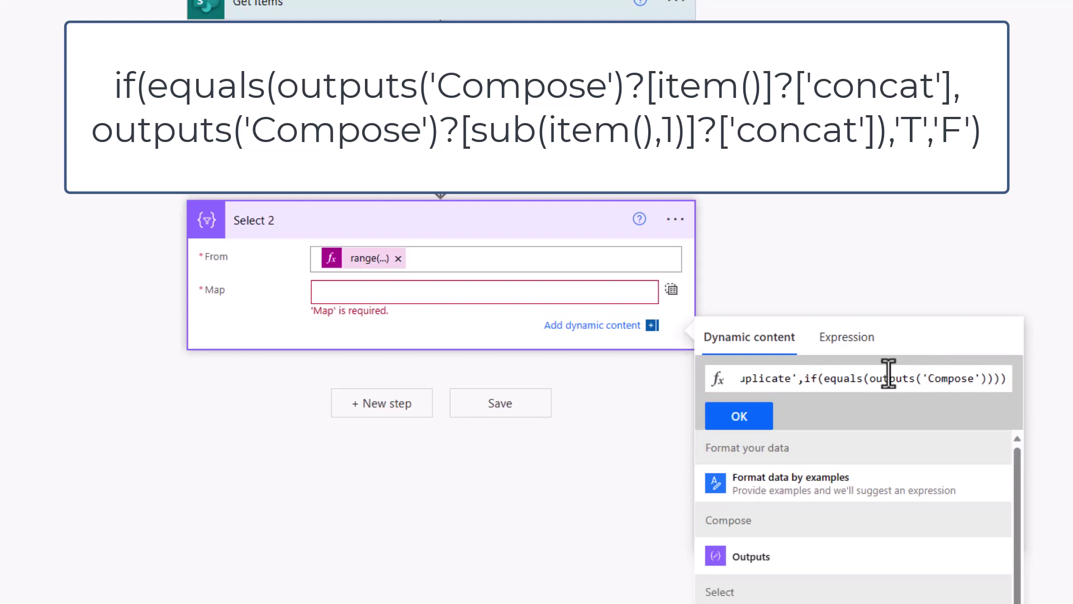
type("?[item")
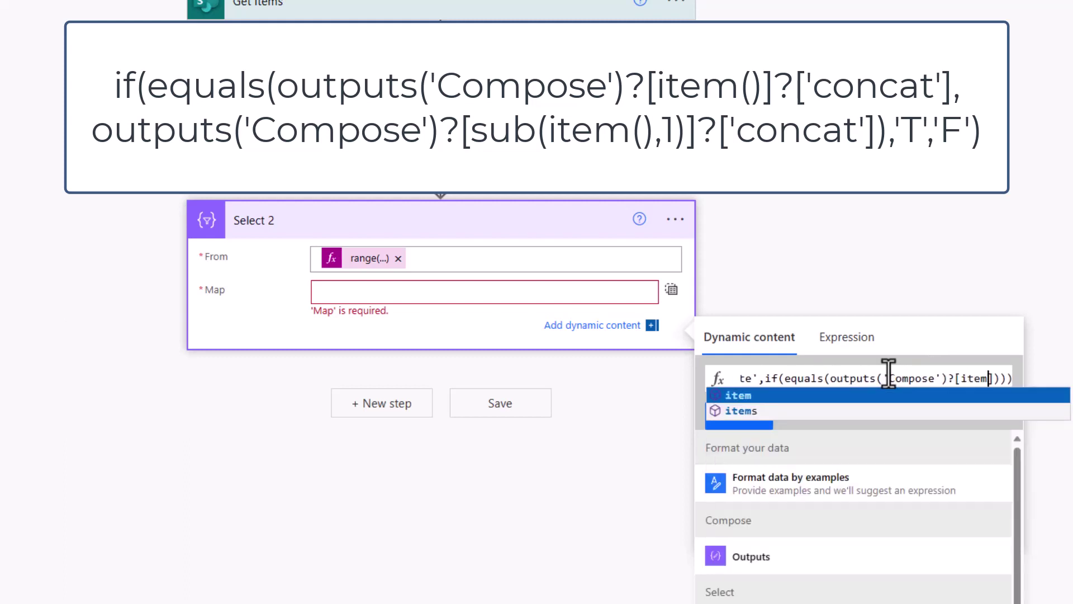
type("()]")
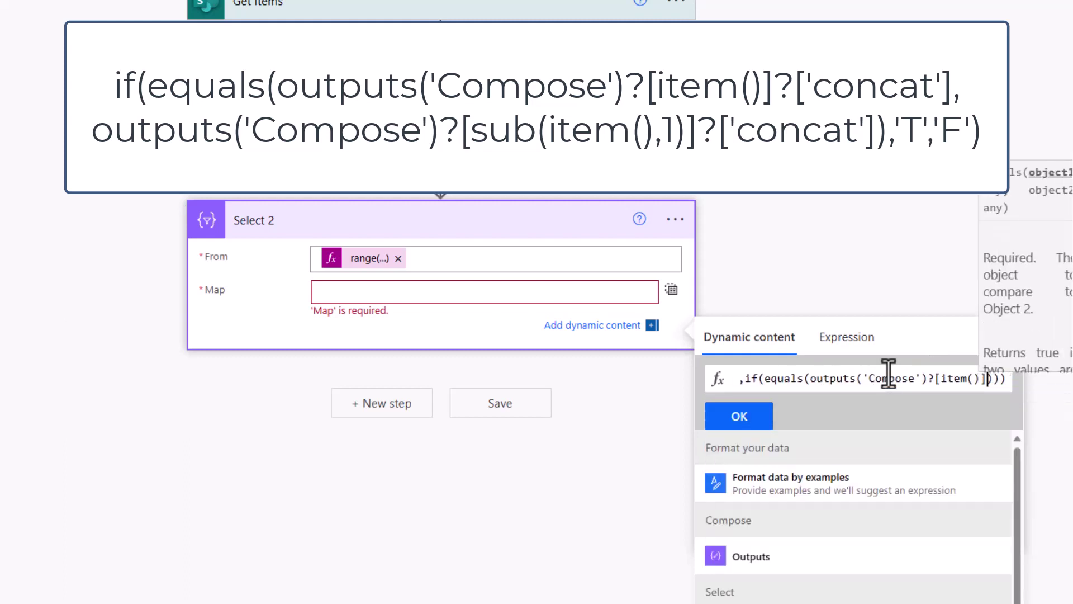
type("?['conca")
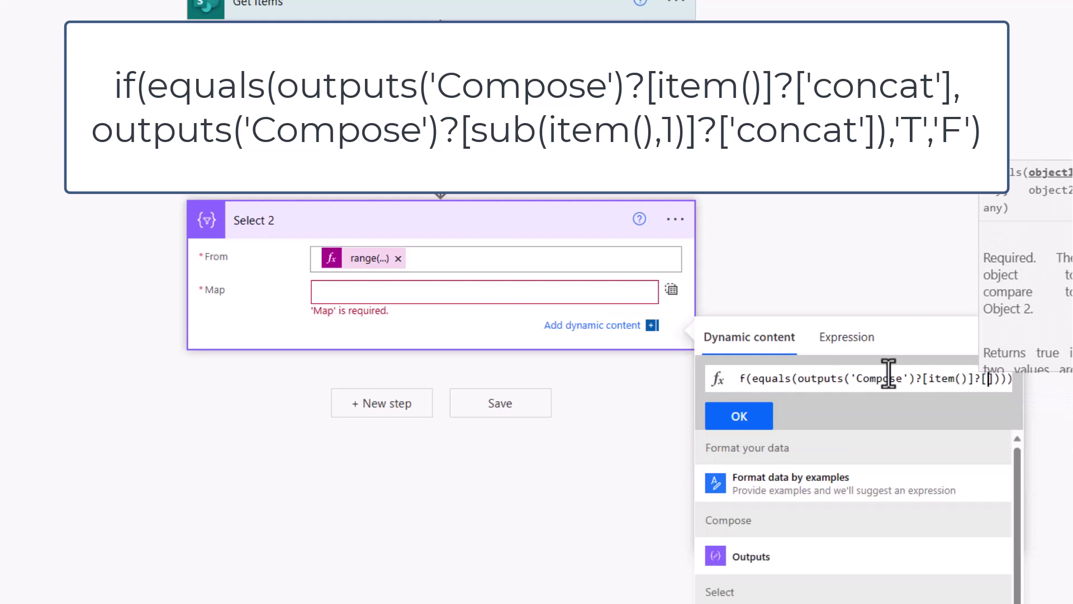
type("t")
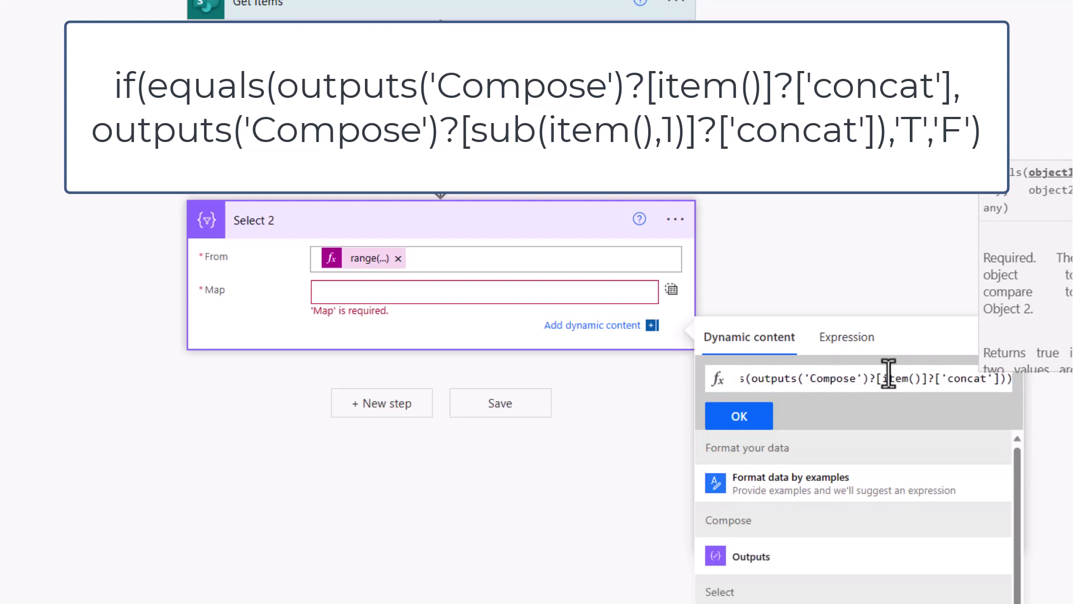
type("']")
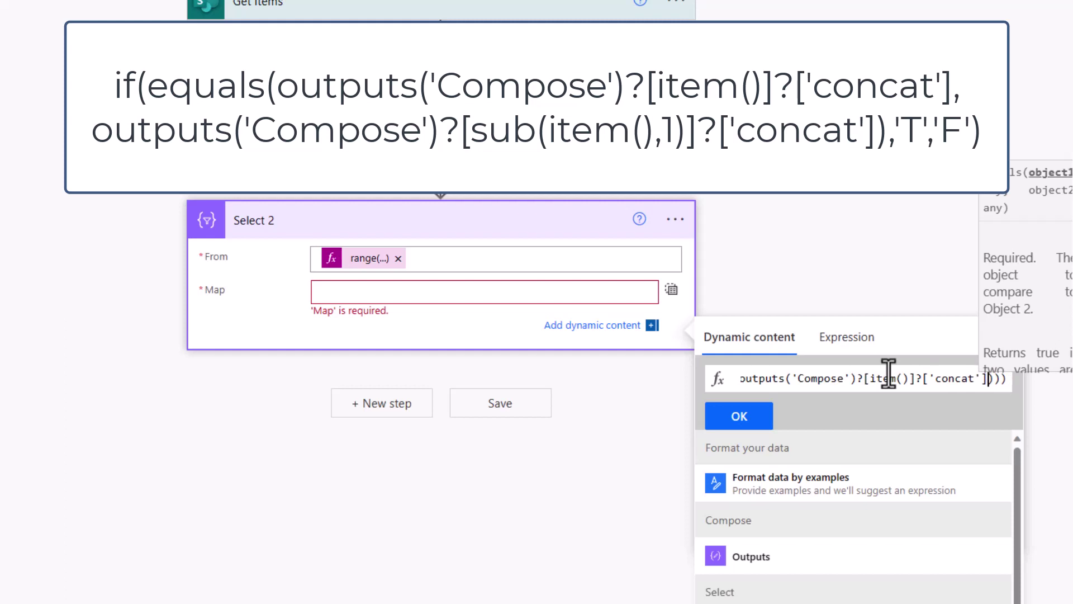
- Add outputs('Compose')?[item()]?['concat' as the second comparison value
type(",")
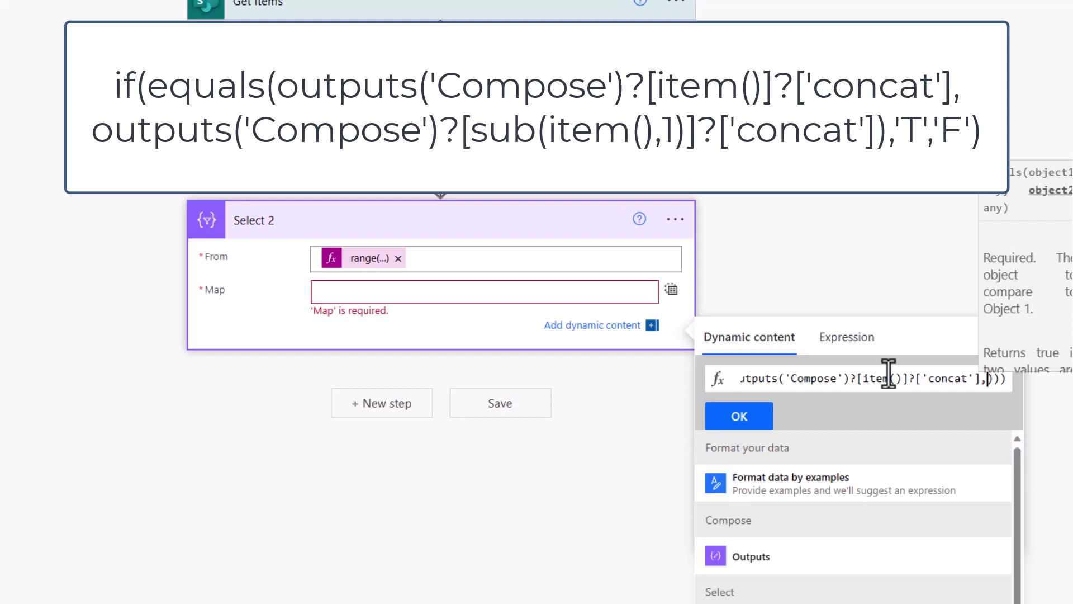
left_click(774, 556)
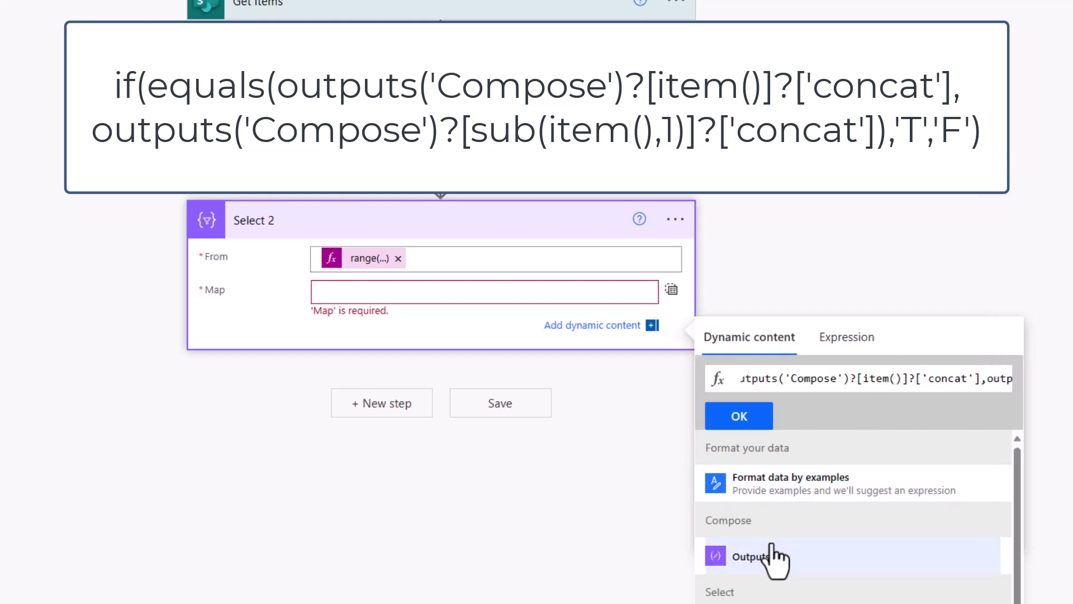
left_click(1006, 383)
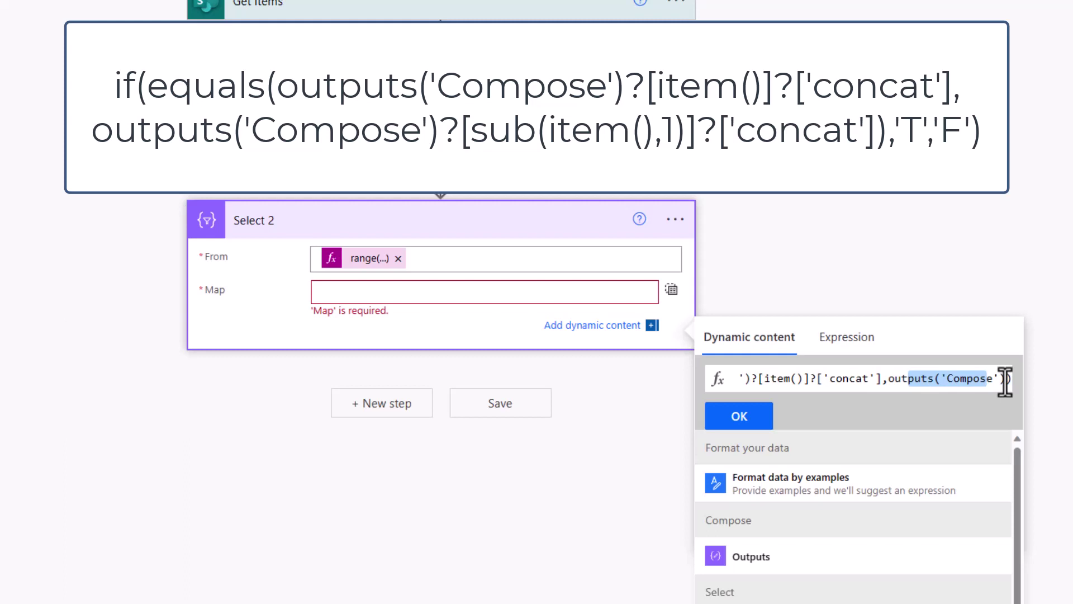
key("End")
key("Left")
key("Left")
key("Left")
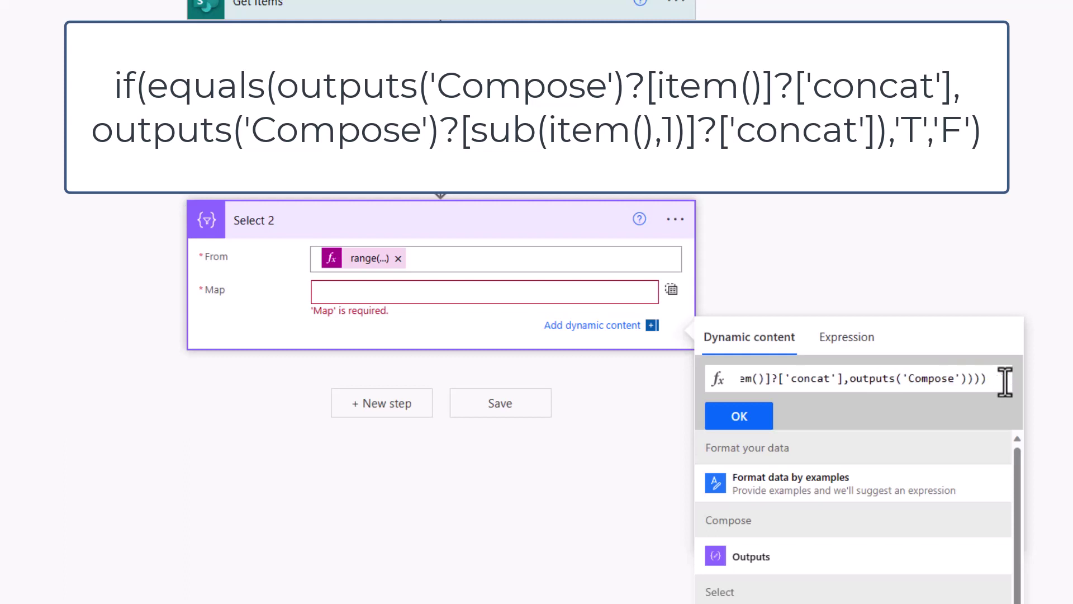
type("?[item()]")
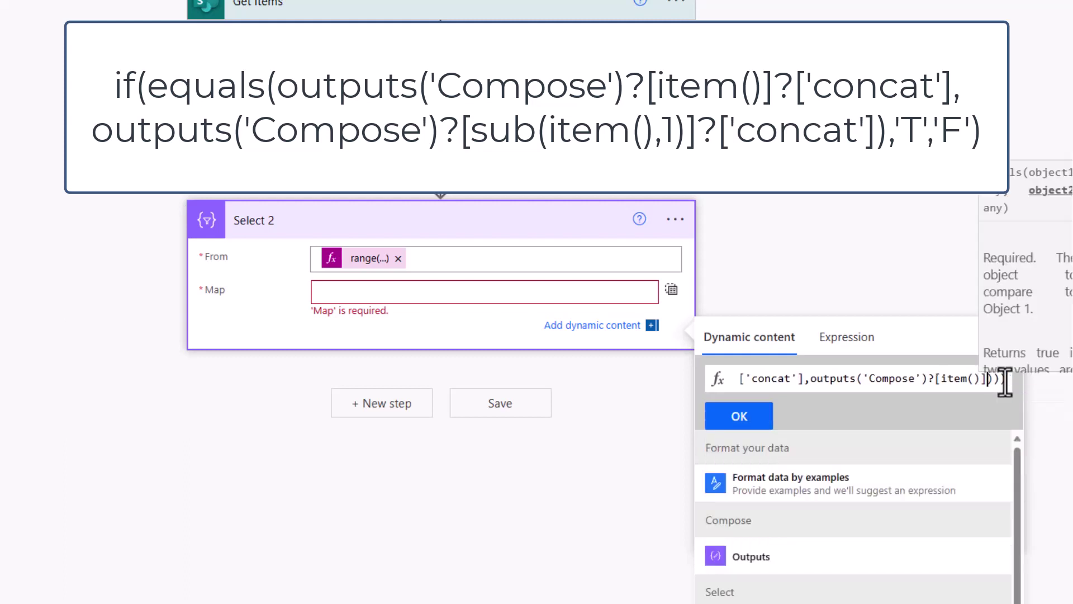
type("?['")
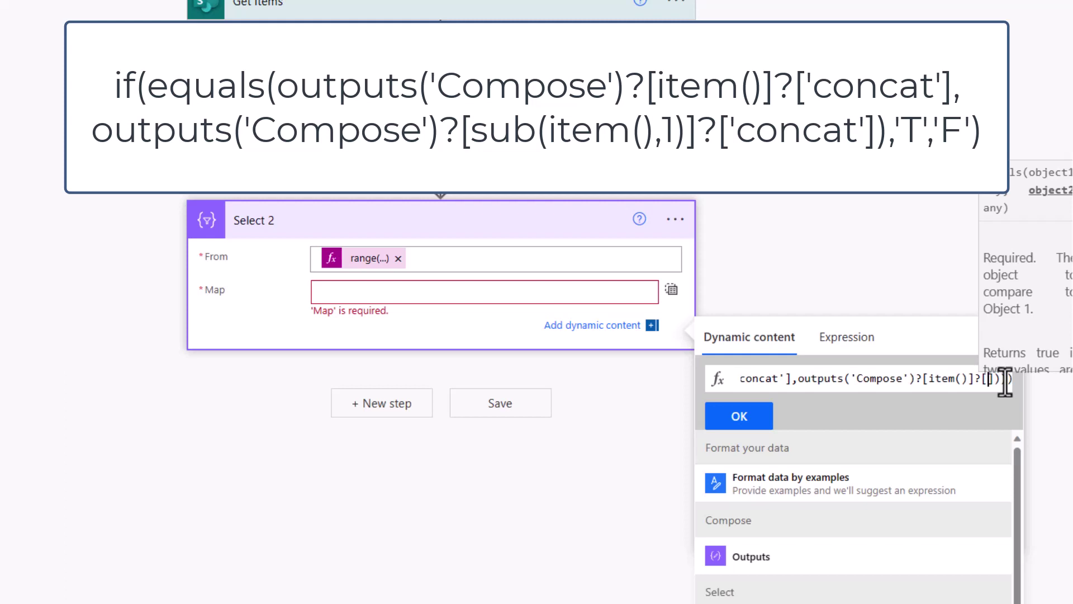
type("concat")
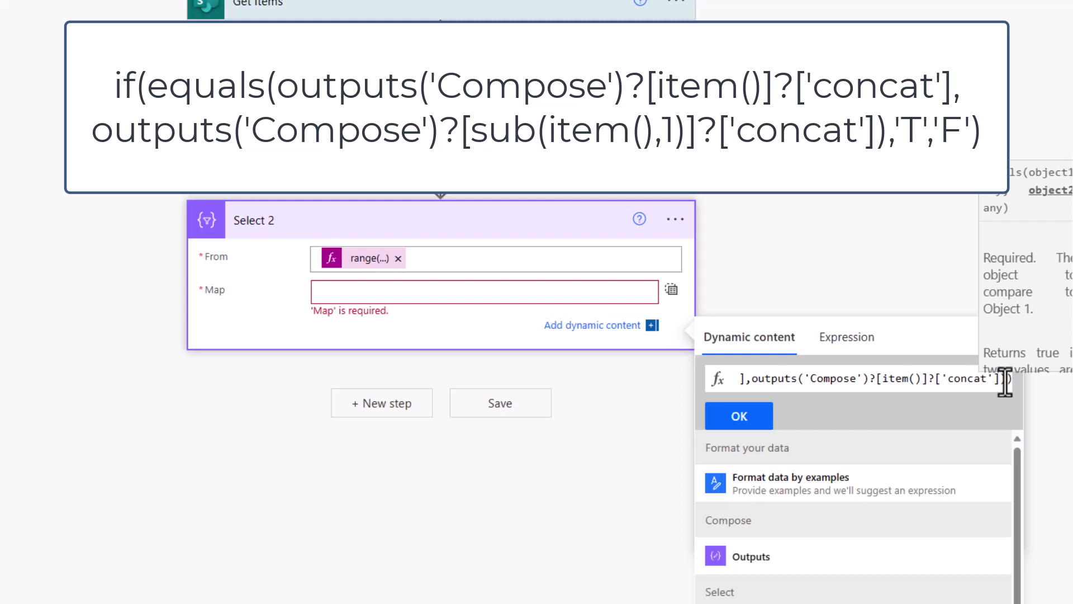
- Change the second index to sub(item(),1) and finish with 'T' and 'F' results
key("Left")
key("Left")
key("Left")
key("Left")
key("Left")
key("Left")
key("Left")
key("Left")
key("Left")
key("Left")
key("Left")
key("Left")
key("Left")
key("Left")
key("Left")
key("Left")
key("Left")
key("Left")
key("Left")
key("Left")
key("Right")
key("Right")
key("Right")
key("Right")
key("Right")
key("Right")
key("Right")
key("Right")
key("Right")
key("Right")
key("Right")
key("Right")
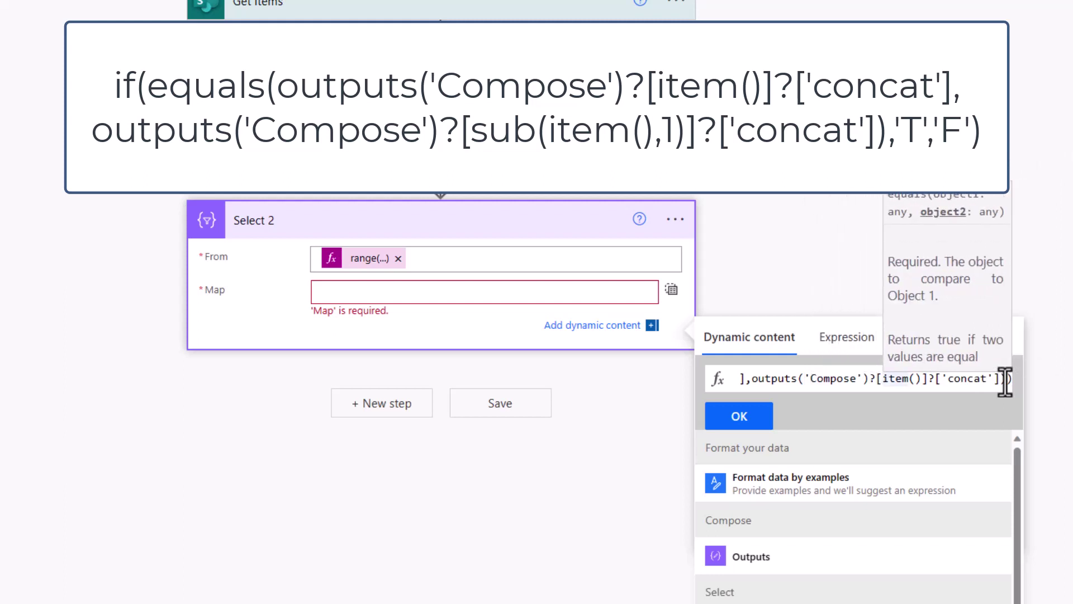
type("sub(")
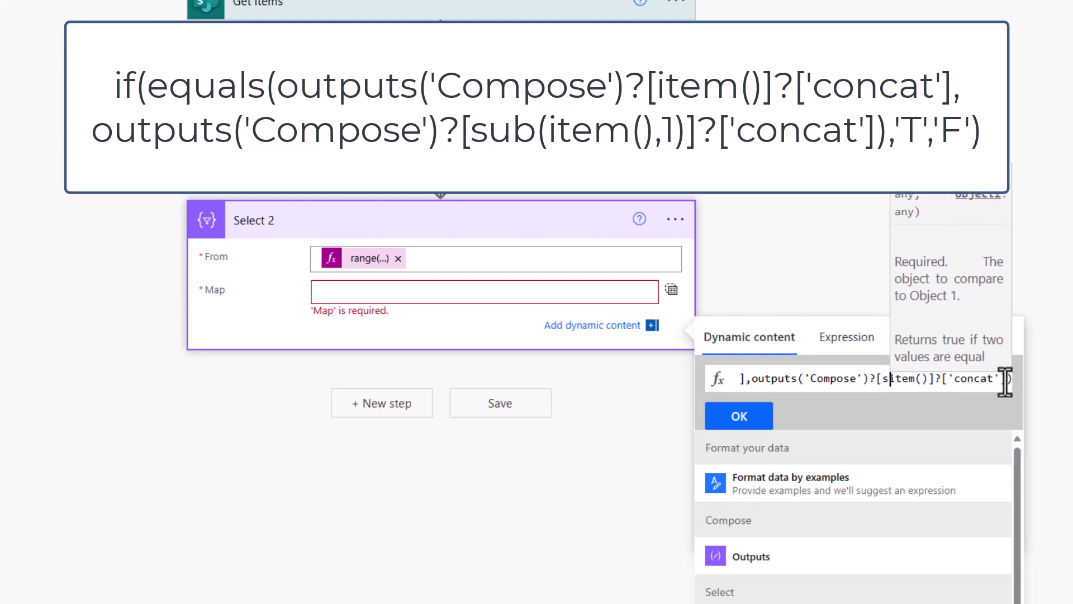
key("Right")
key("Right")
key("Right")
key("Right")
key("Right")
key("Right")
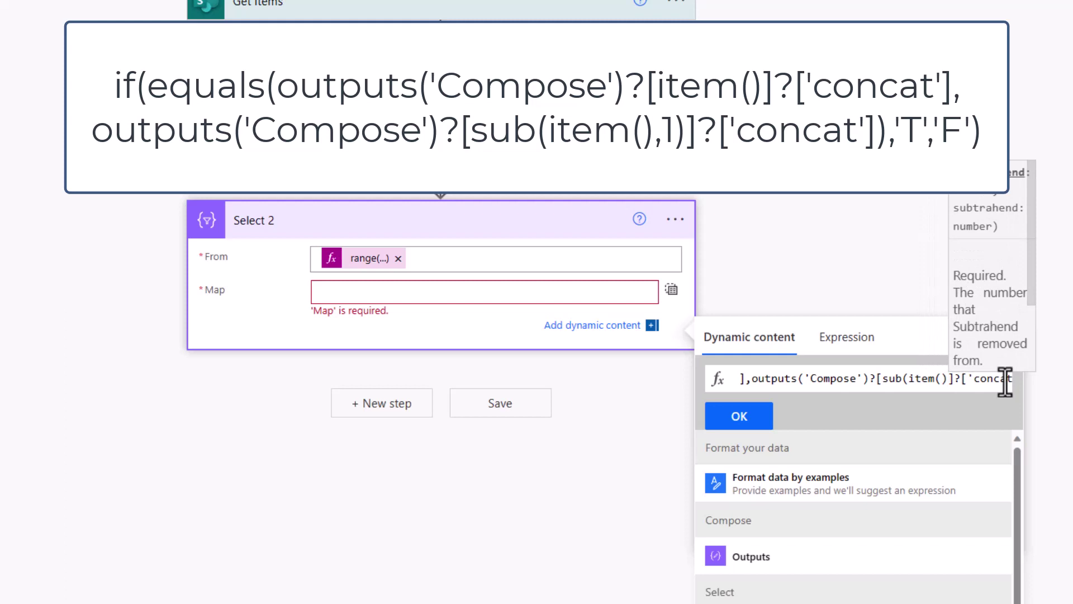
type(",1")
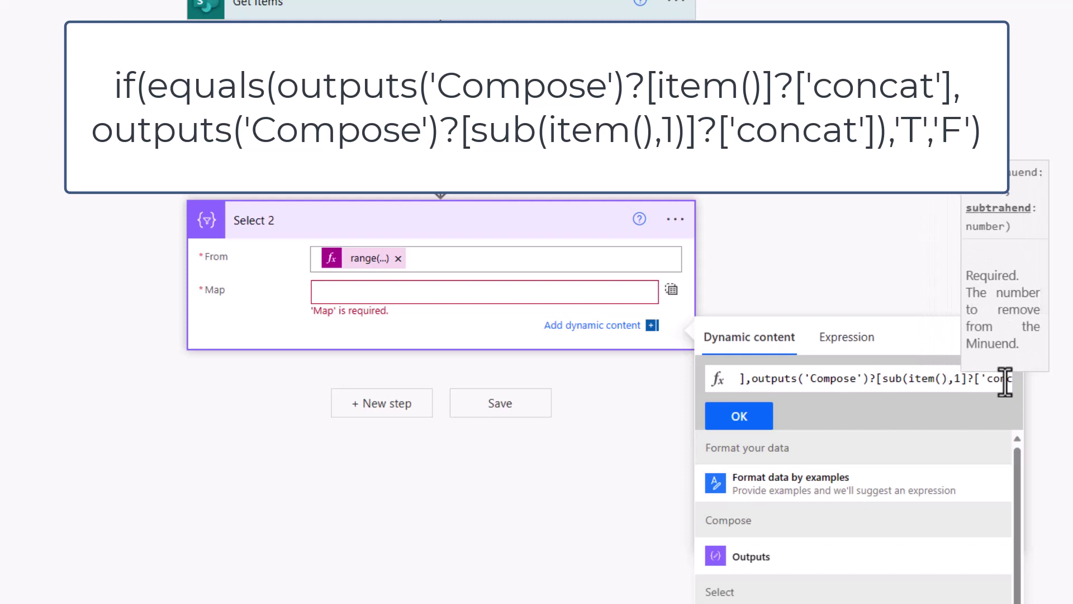
type(")")
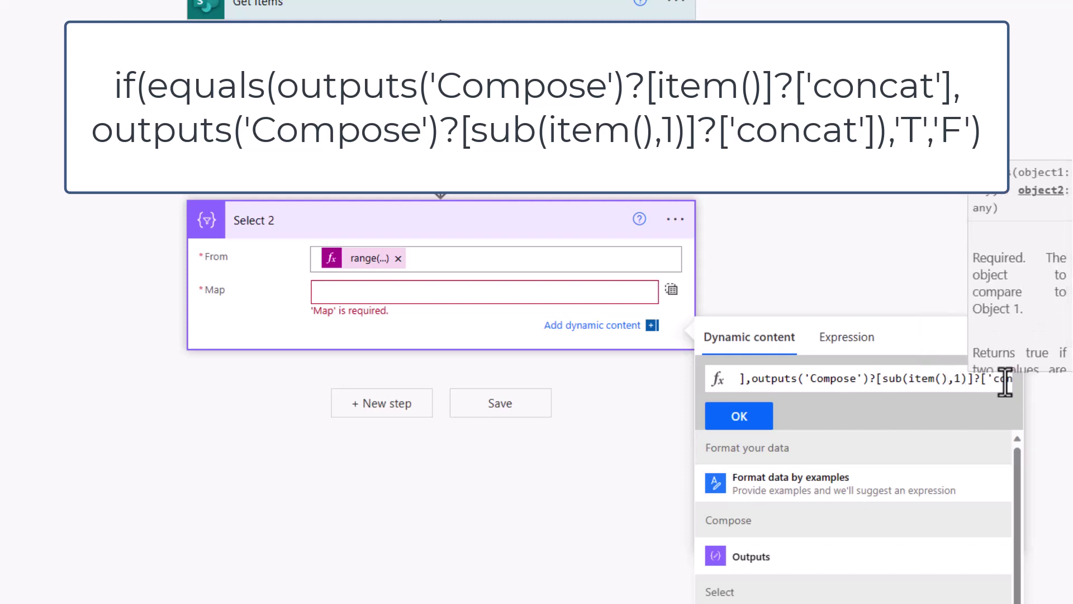
type("]?['concat'])")
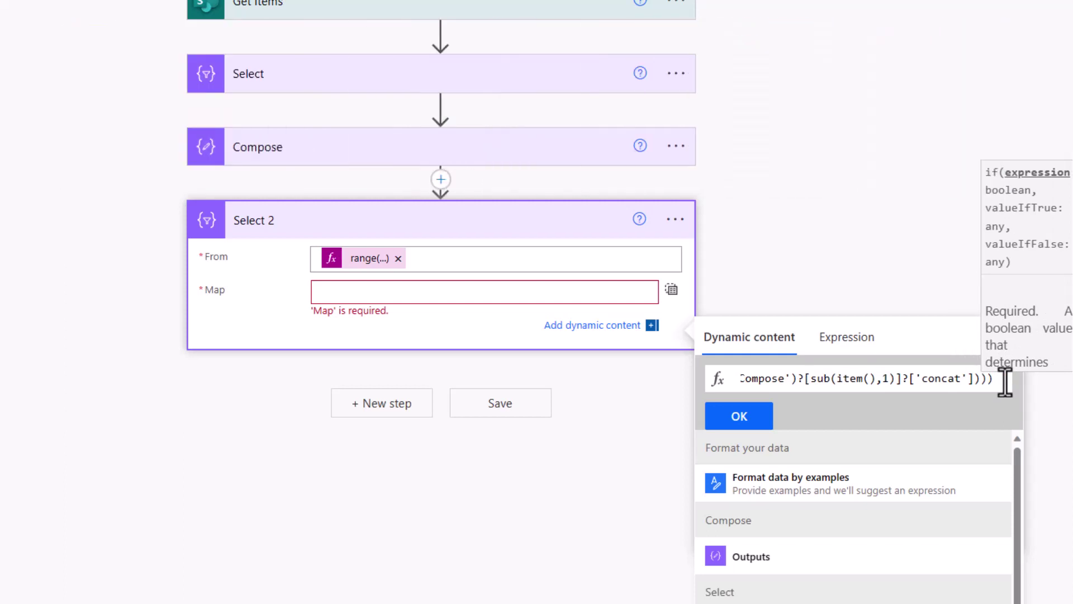
type(",")
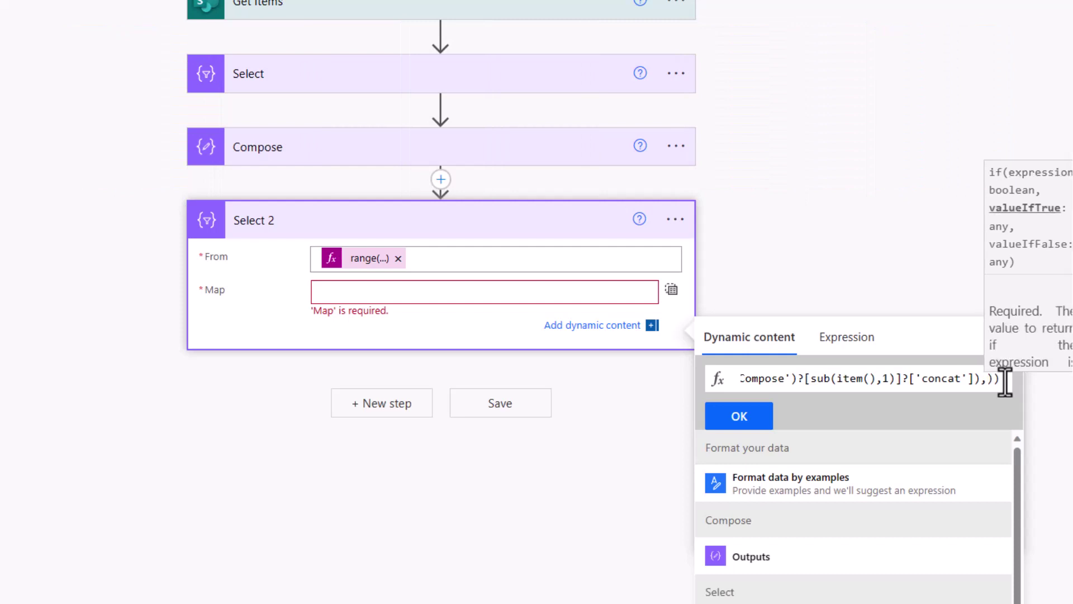
type("'T")
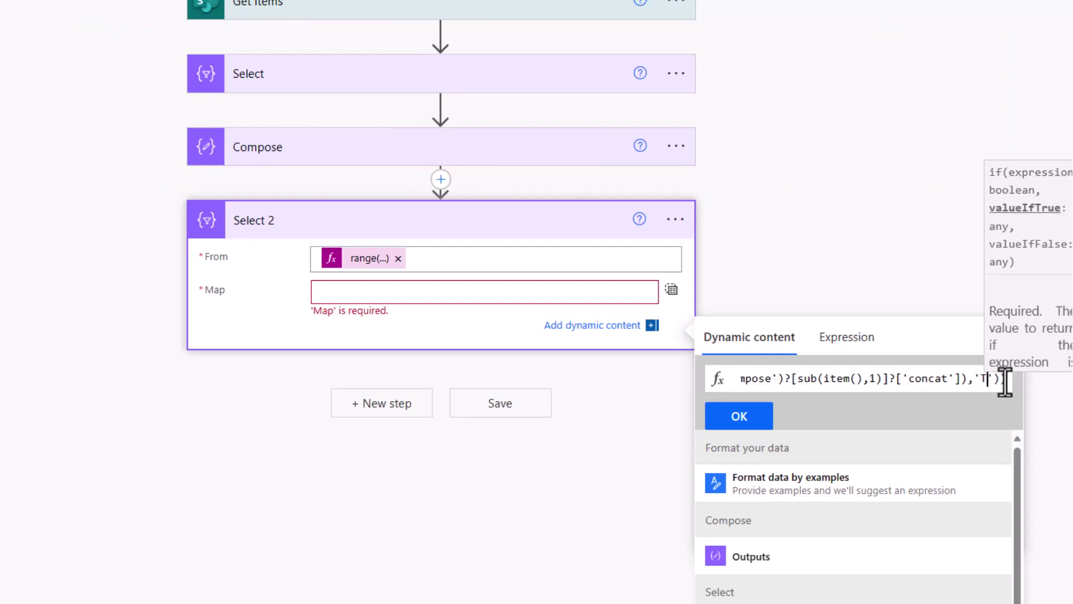
type("','F")
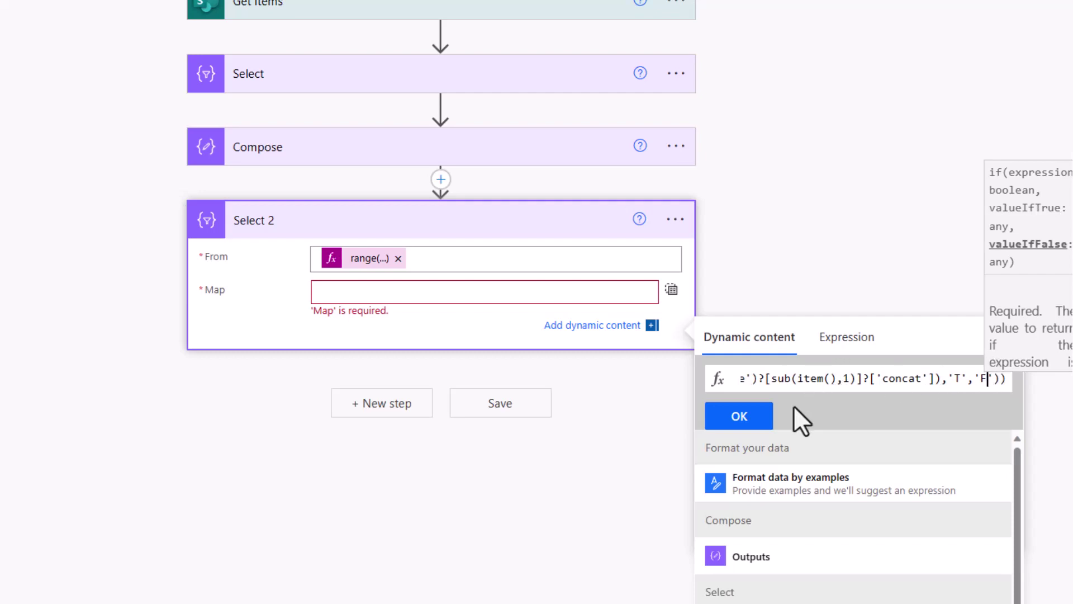
- Confirm the Map expression and add a Filter array step over Select 2's Output
left_click(754, 427)
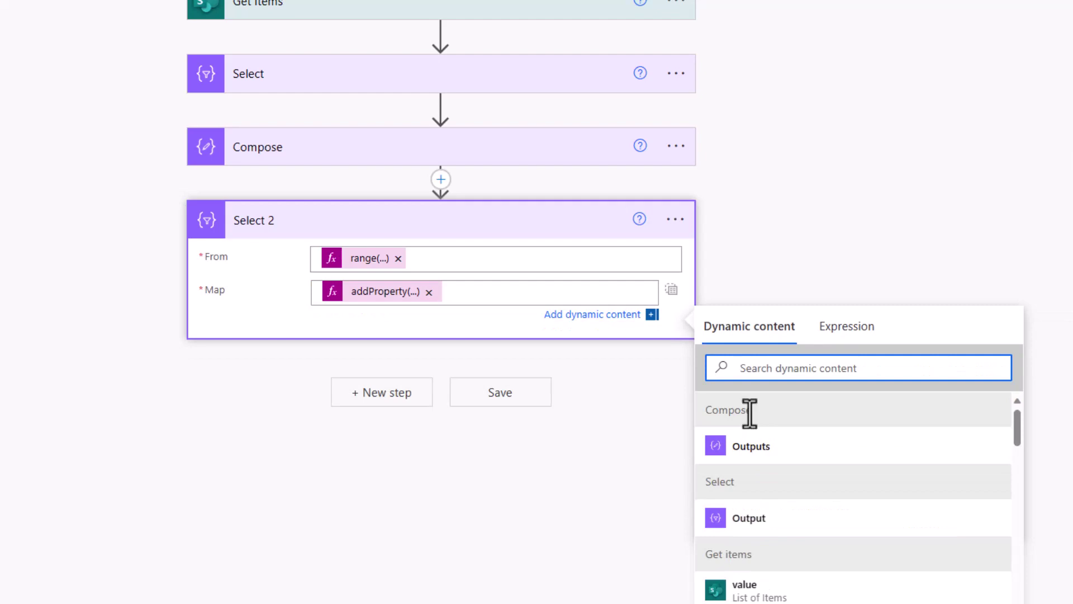
scroll(602, 455, "down", 1)
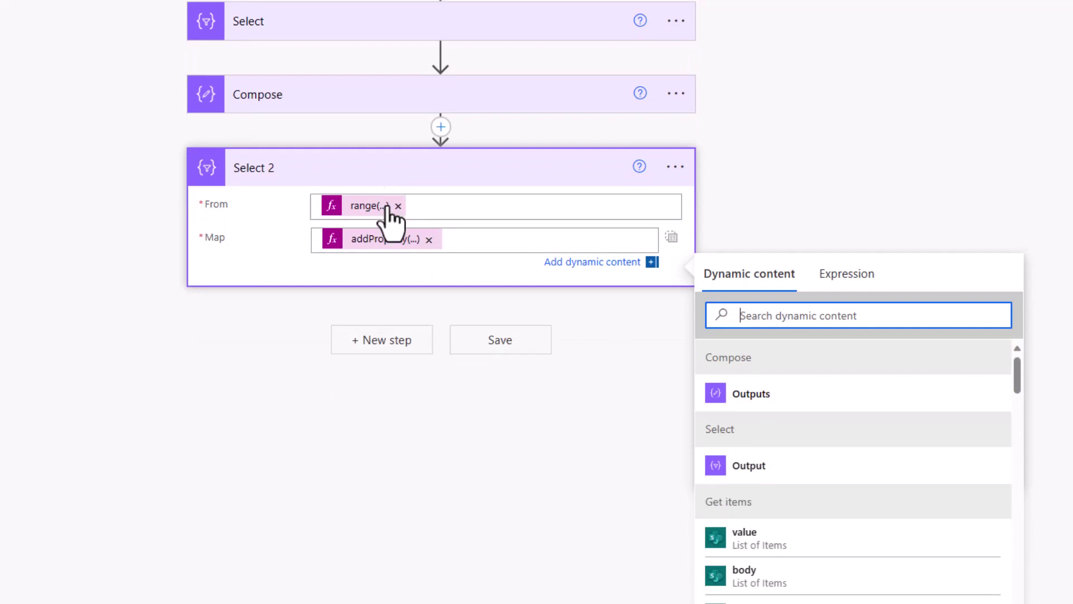
left_click(382, 344)
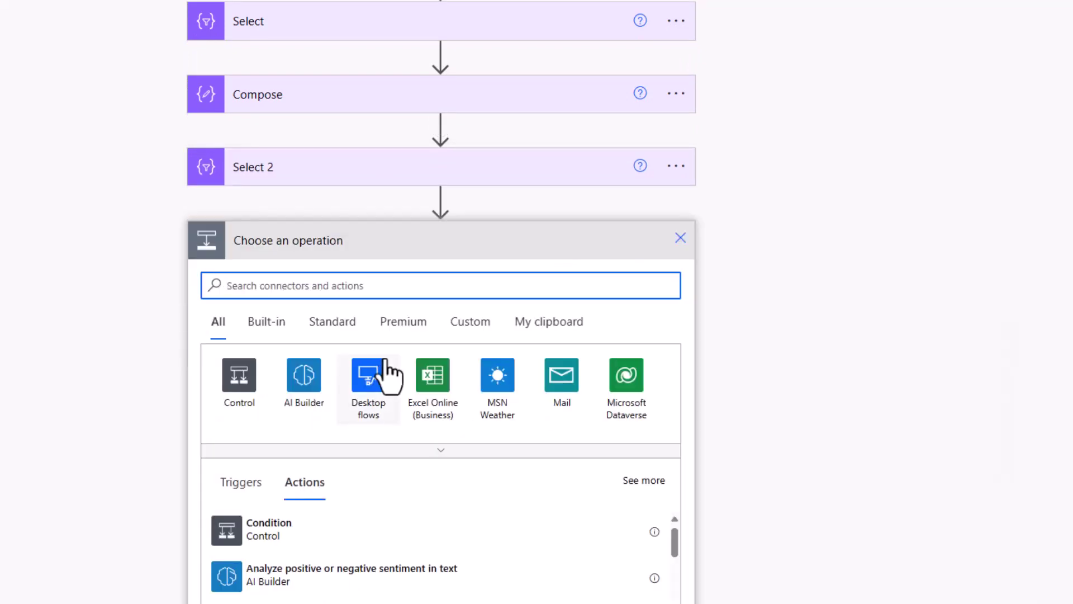
type("Filter Array")
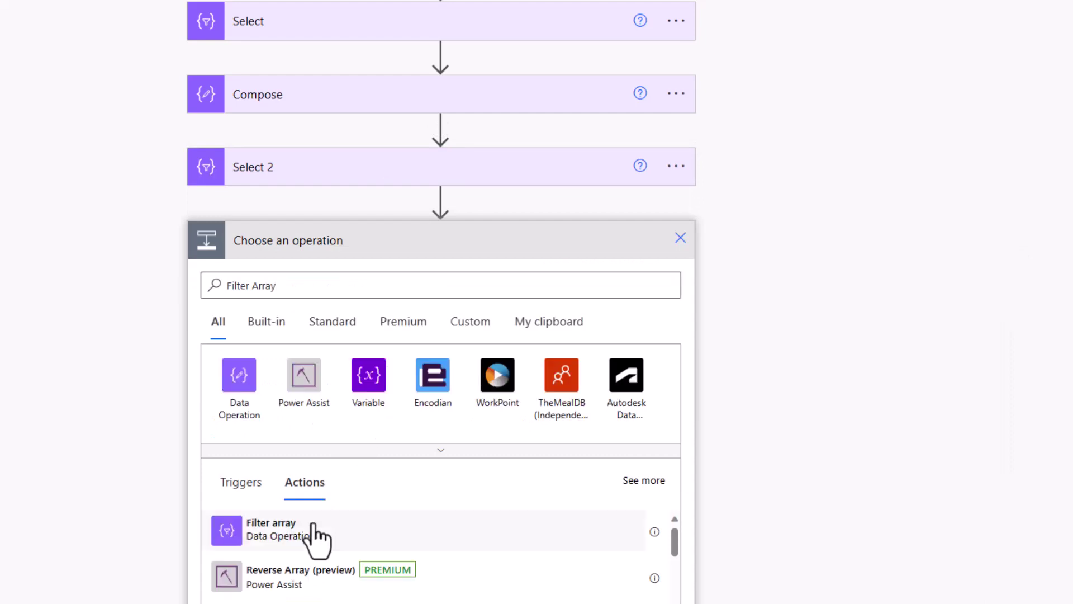
left_click(317, 534)
left_click(312, 439)
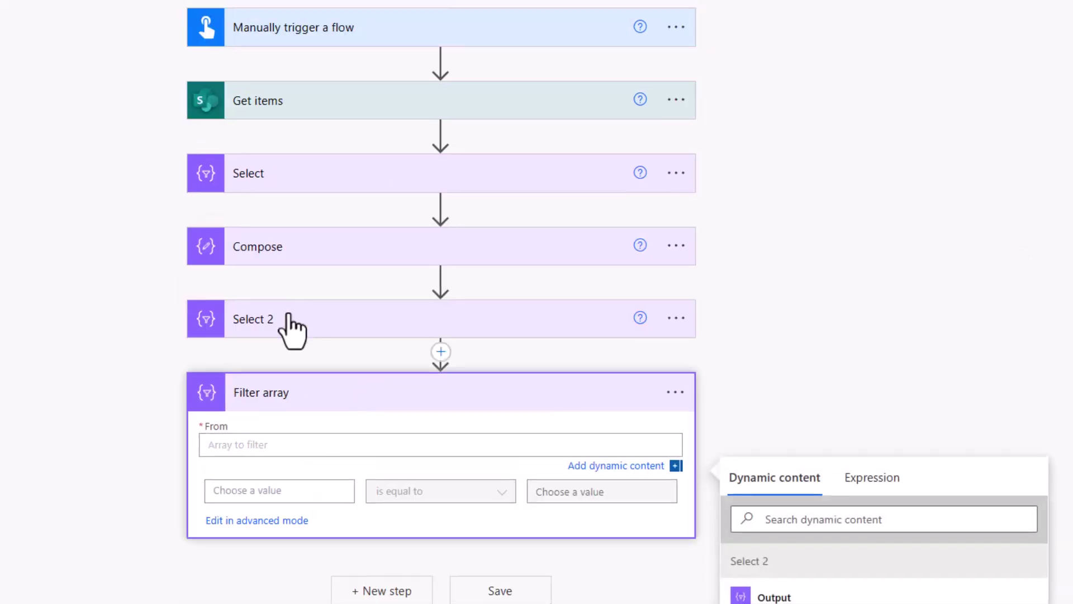
left_click(806, 599)
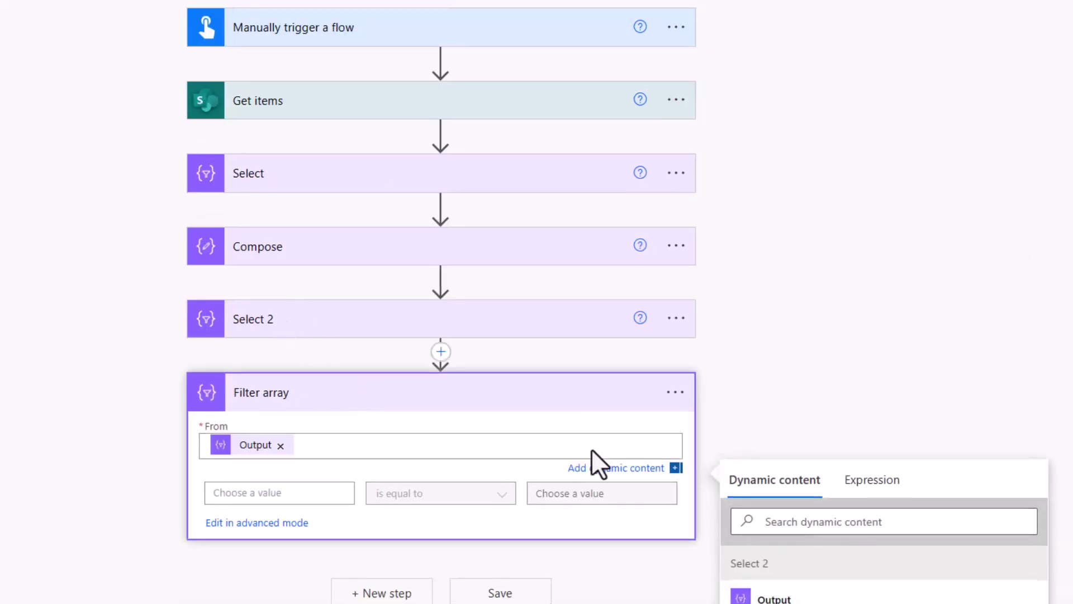
- Set the filter condition to item()?['isduplicate'] is equal to T
left_click(298, 319)
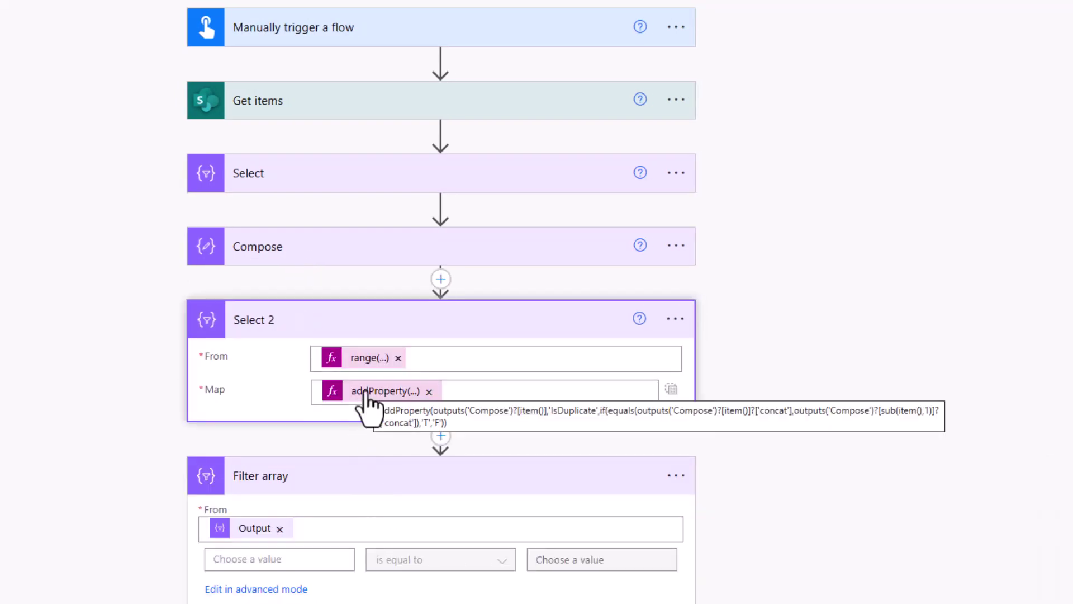
left_click(303, 561)
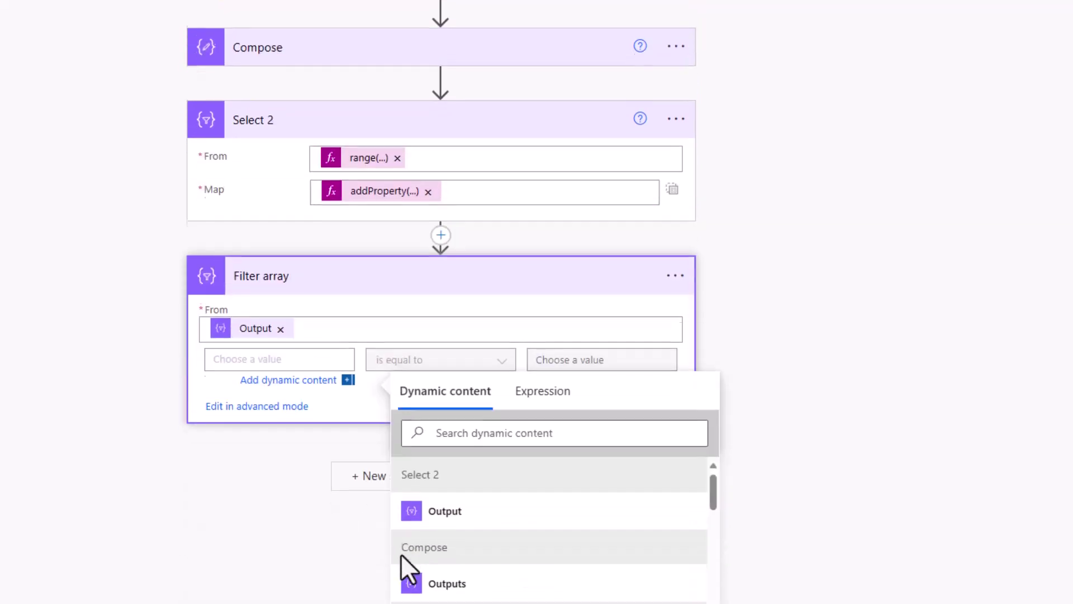
left_click(551, 393)
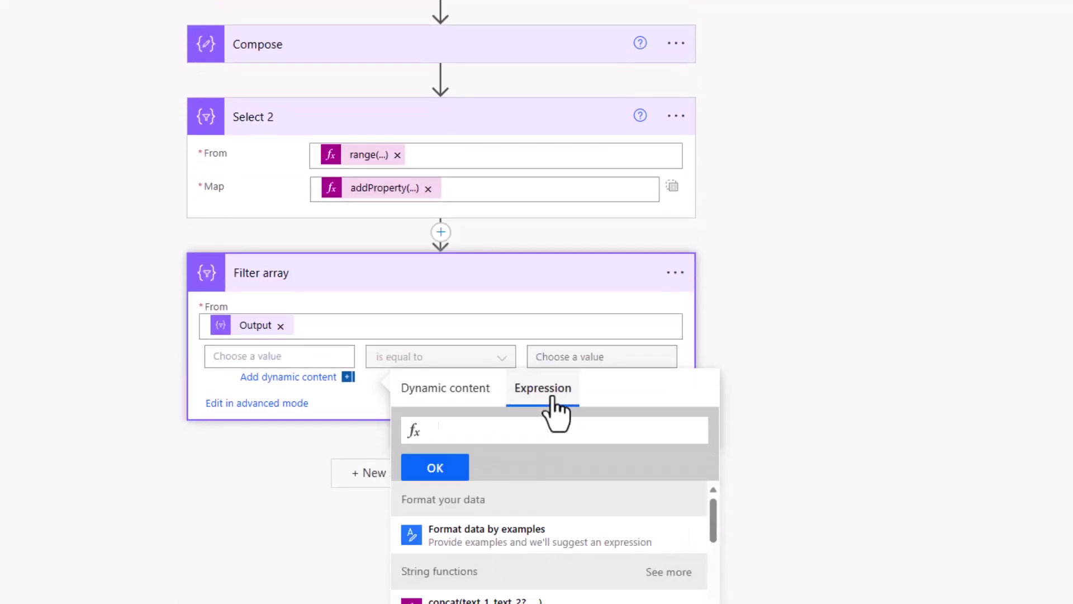
type("item()?")
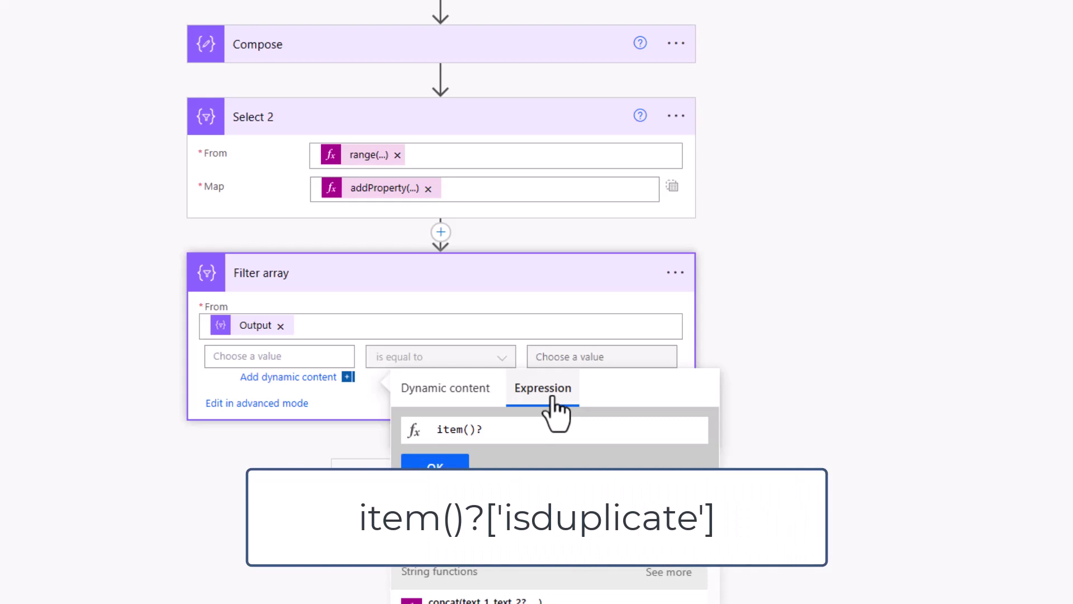
type("['isduplic")
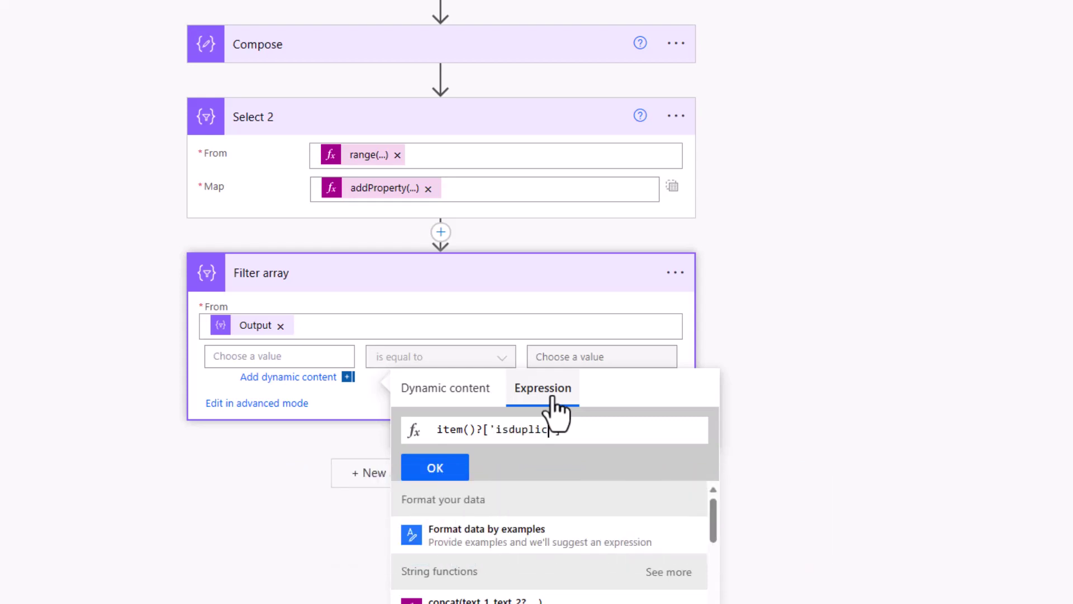
type("ate")
left_click(443, 471)
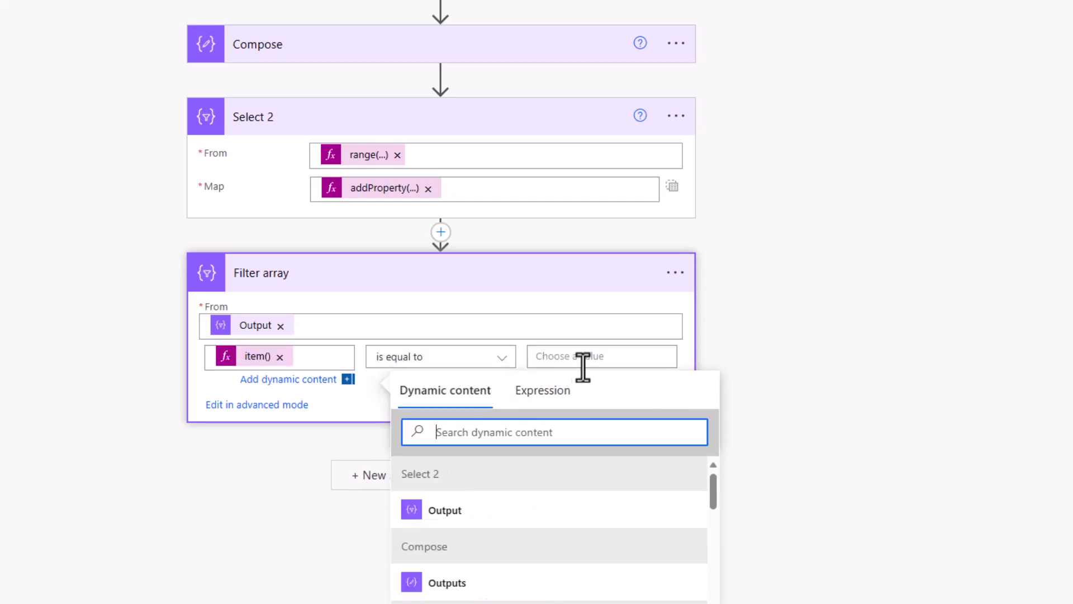
left_click(583, 367)
type("T")
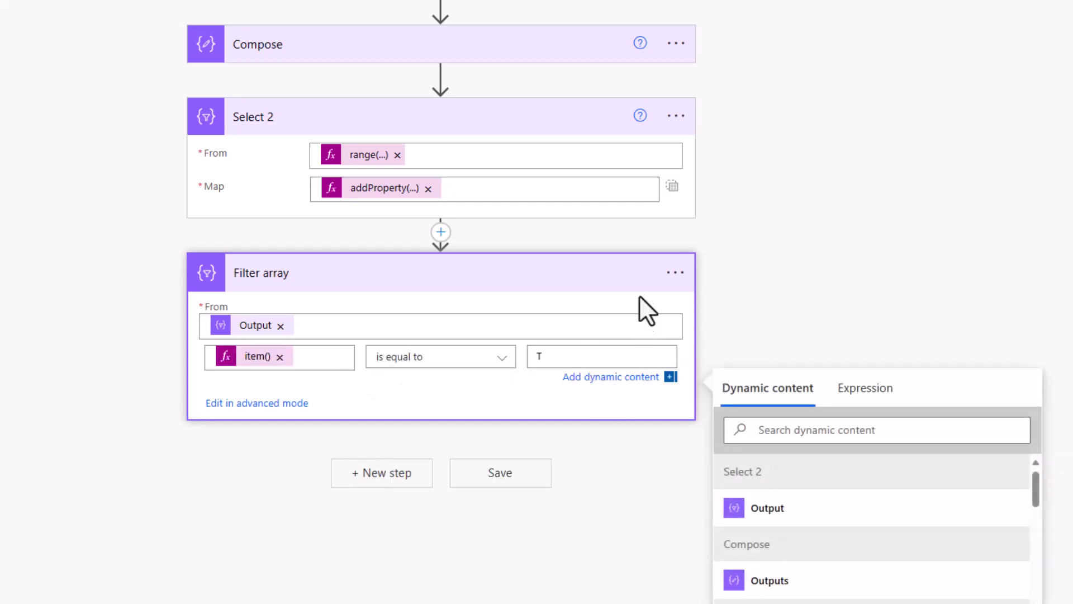
left_click(675, 274)
scroll(741, 394, "up", 3)
left_click(676, 457)
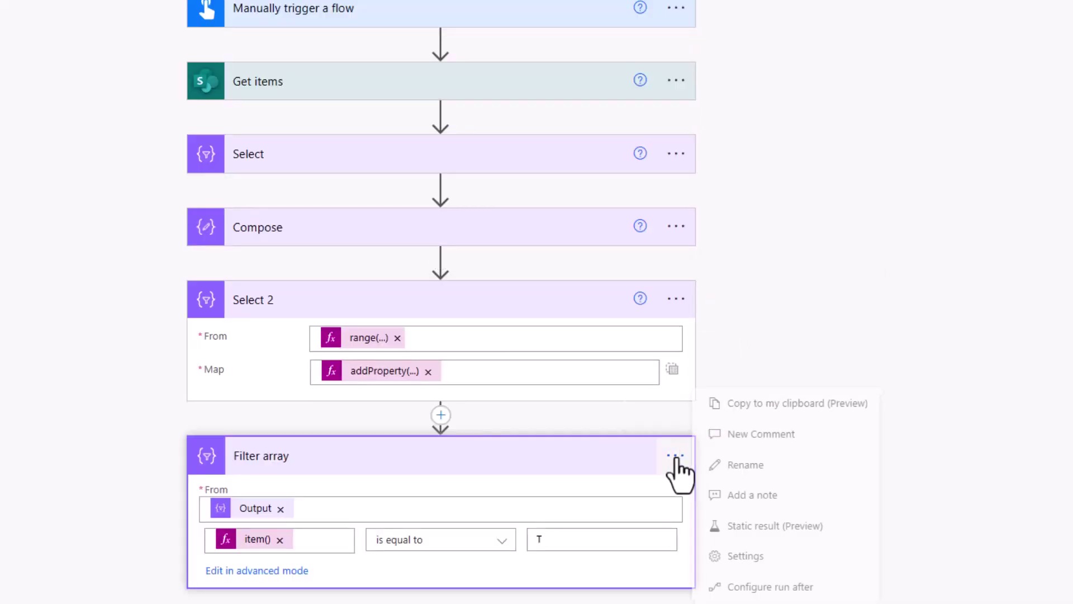
- Rename the filter step to 'Filter array DeleteME' and copy it to the clipboard
left_click(744, 466)
left_click(469, 466)
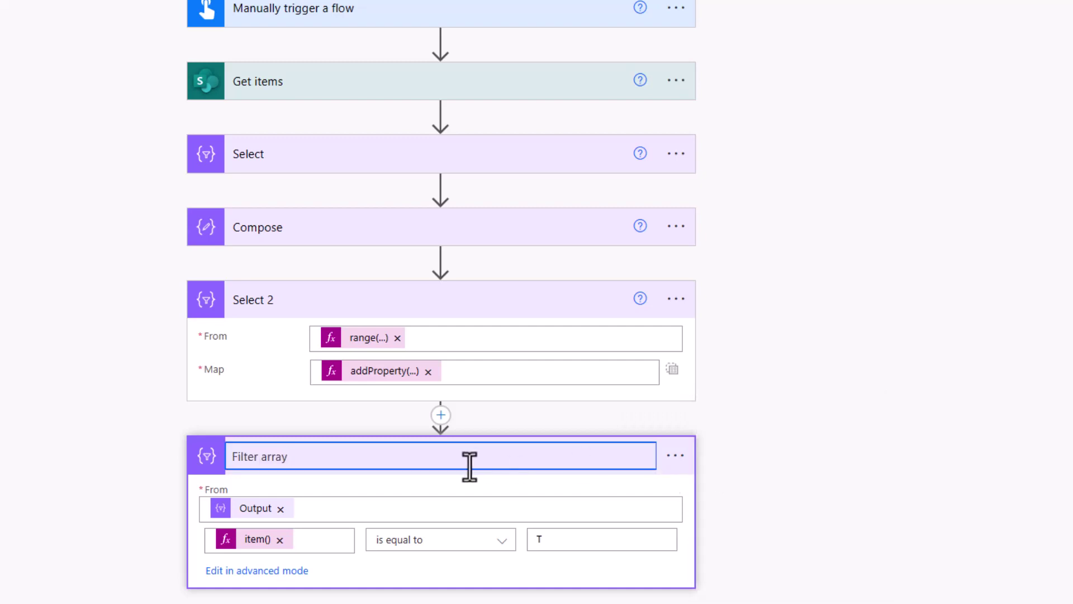
type("DeleteME")
left_click(676, 455)
left_click(748, 418)
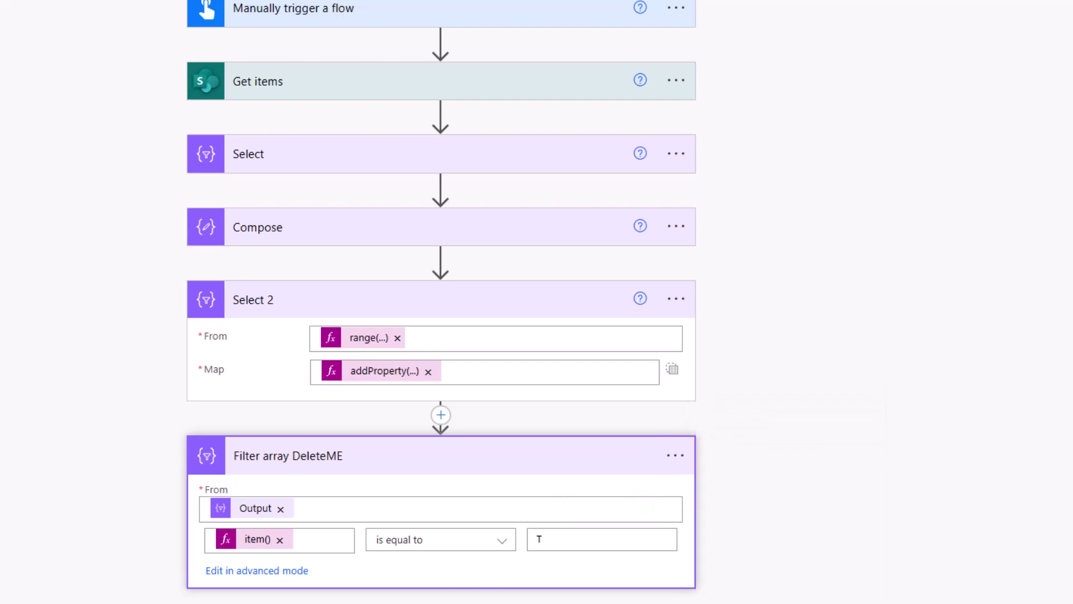
- Paste a copy of the step below and rename it 'Filter array keepME'
left_click(476, 595)
left_click(558, 179)
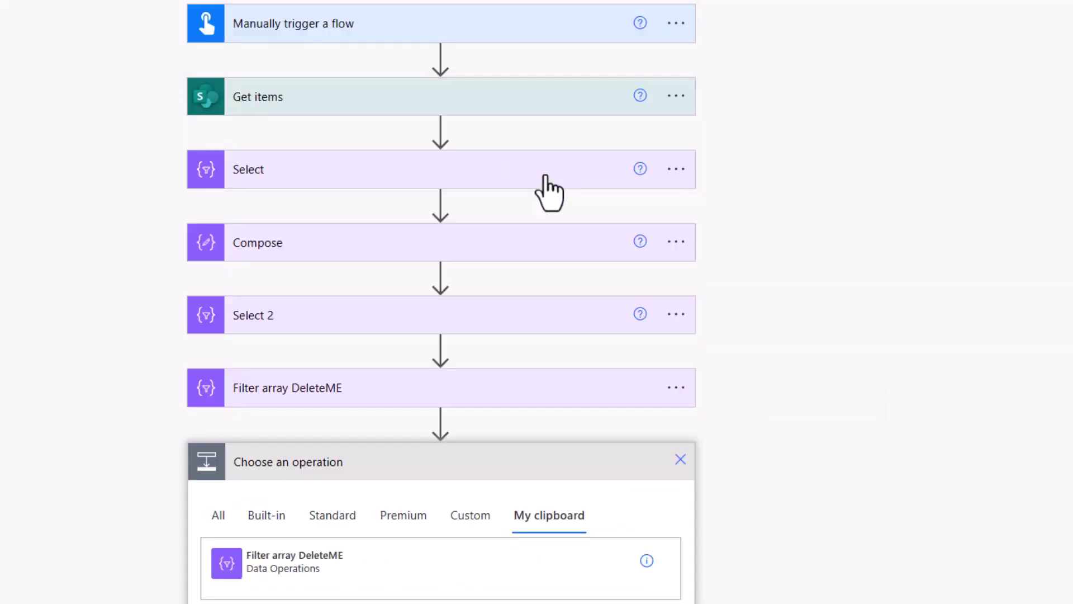
left_click(280, 565)
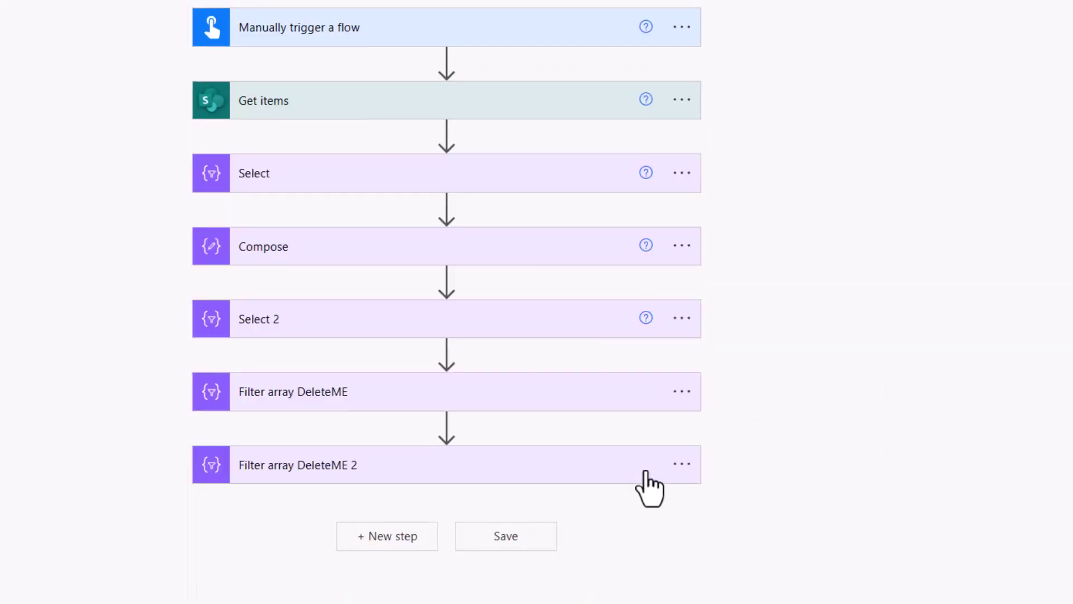
left_click(676, 463)
left_click(738, 466)
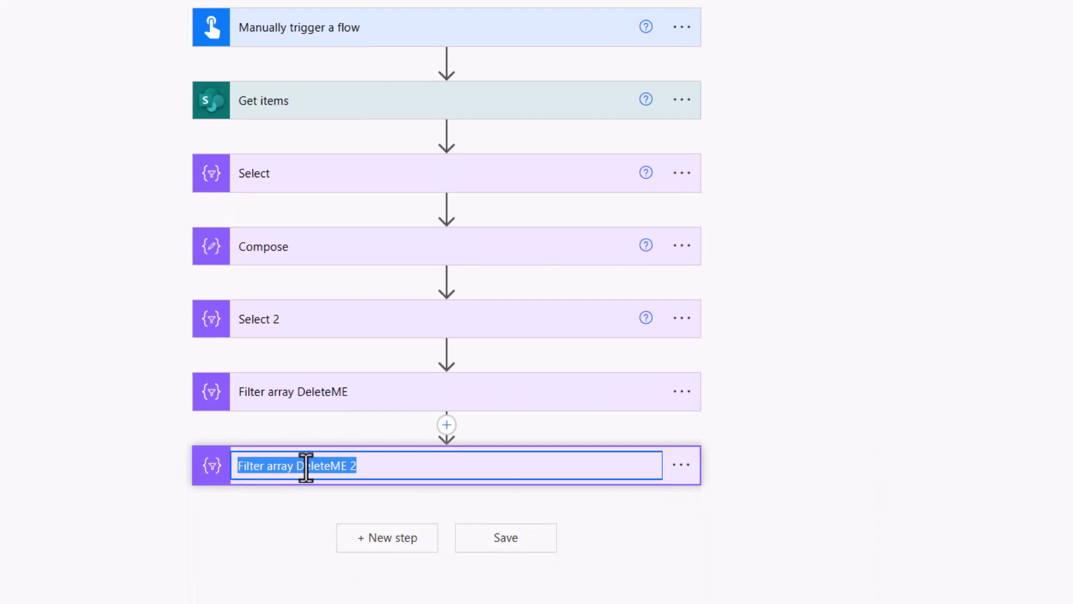
left_click_drag(298, 466, 365, 466)
key("Right")
key("BackSpace")
type("kee")
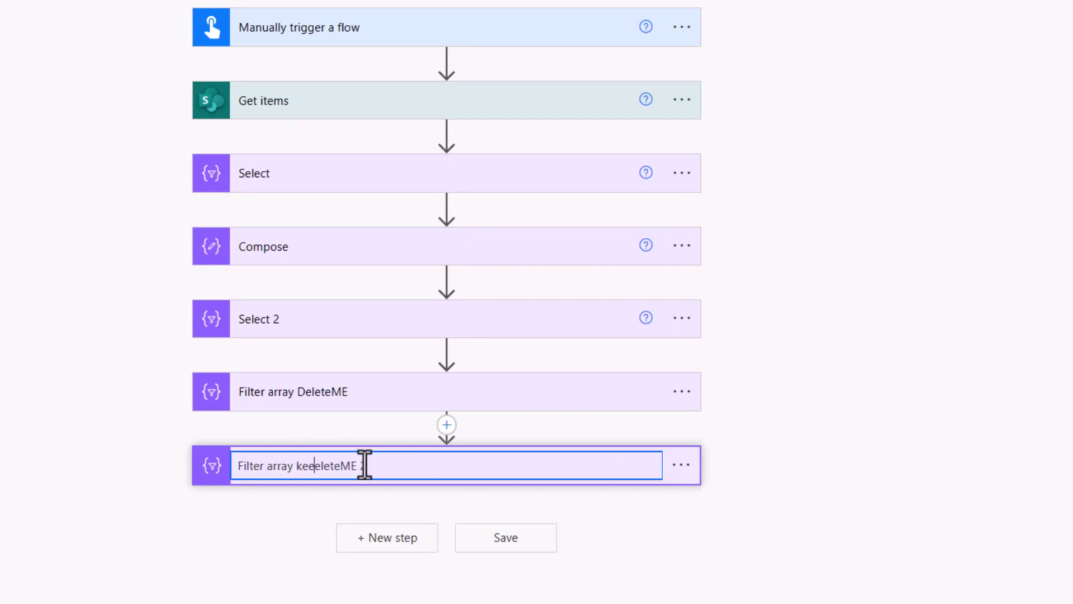
type("p")
key("Delete")
key("Delete")
key("Delete")
key("Delete")
key("Delete")
key("Delete")
key("Return")
- Change the keepME condition's comparison value from T to F
left_click(571, 482)
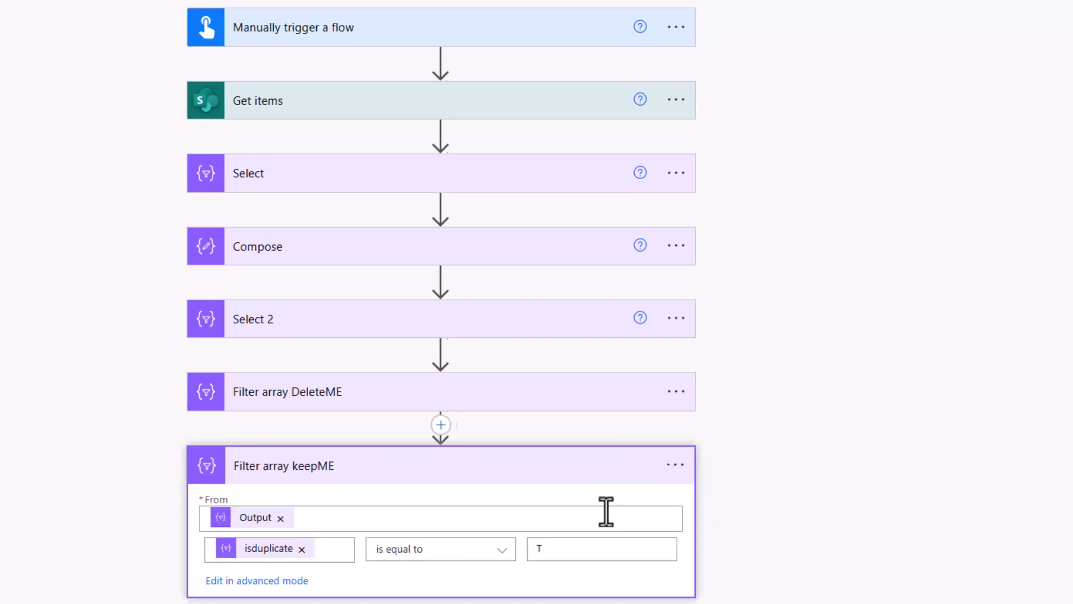
left_click(584, 547)
double_click(583, 545)
type("F")
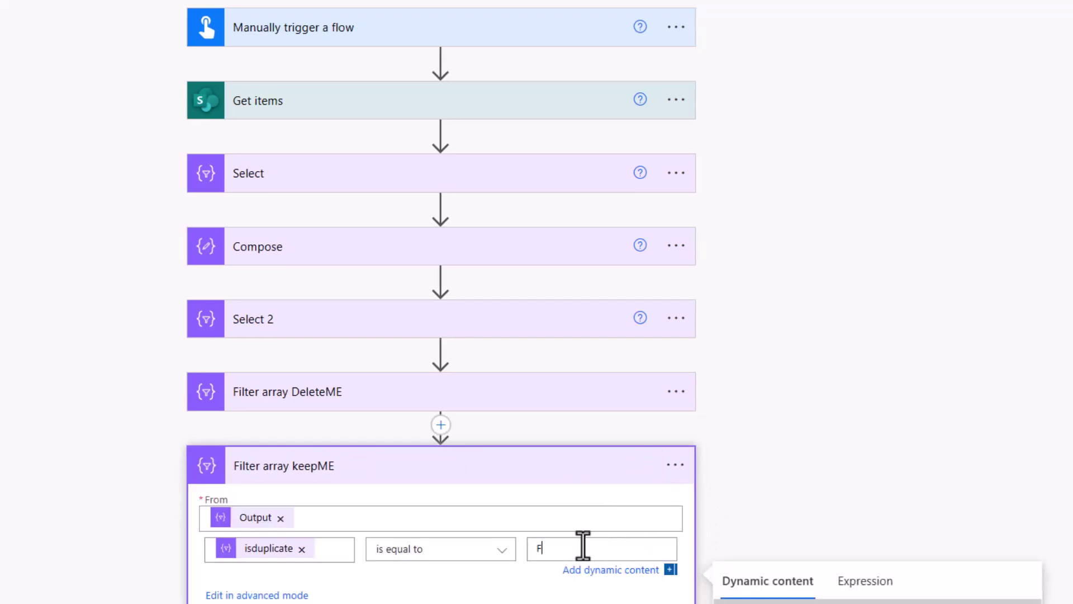
left_click(816, 442)
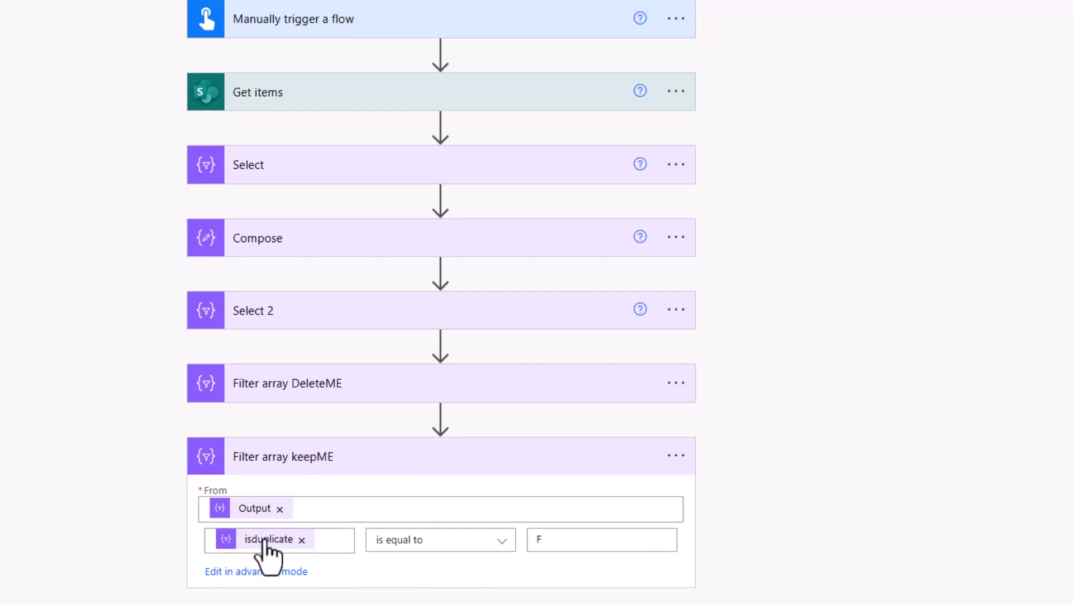
mouse_move(264, 540)
- Add a Compose 2 step with lines 'No of rows:', 'No to delete:' and 'No to keep:'
type("compose")
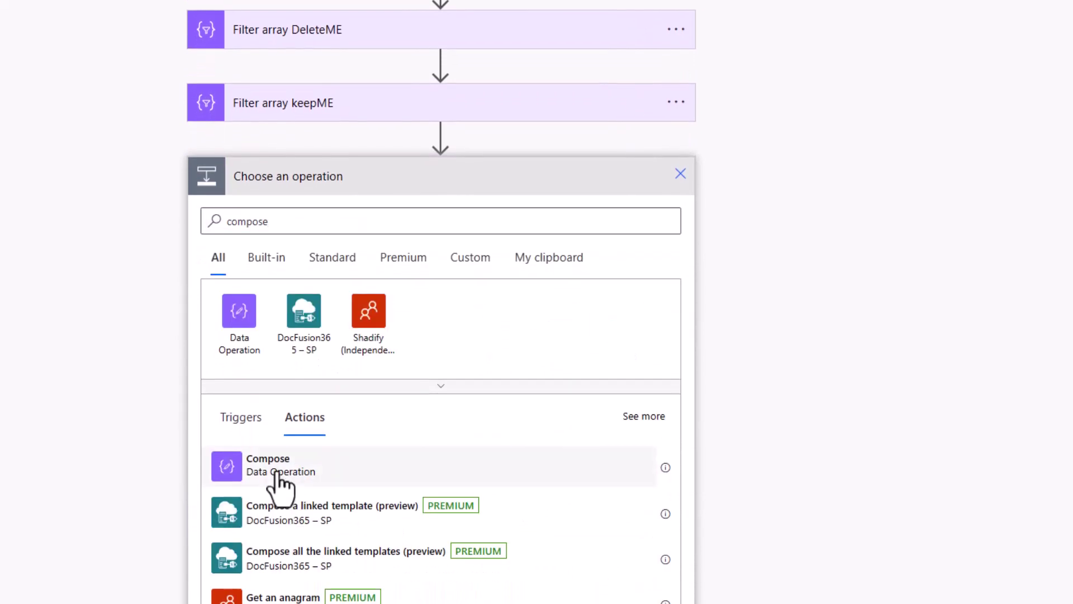
left_click(248, 476)
left_click(397, 517)
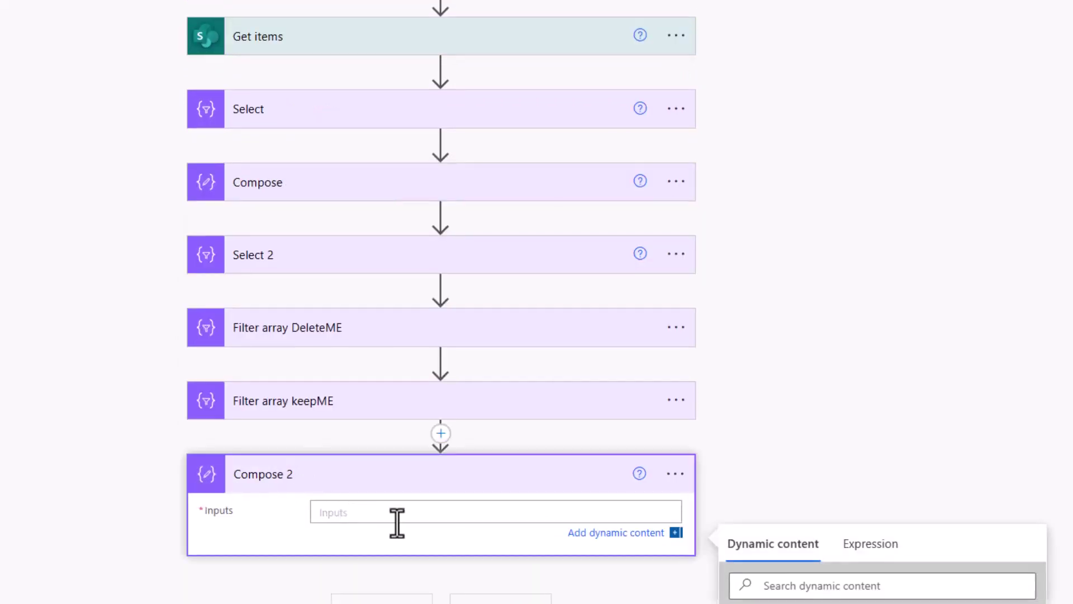
type("No of rows:")
key("Return")
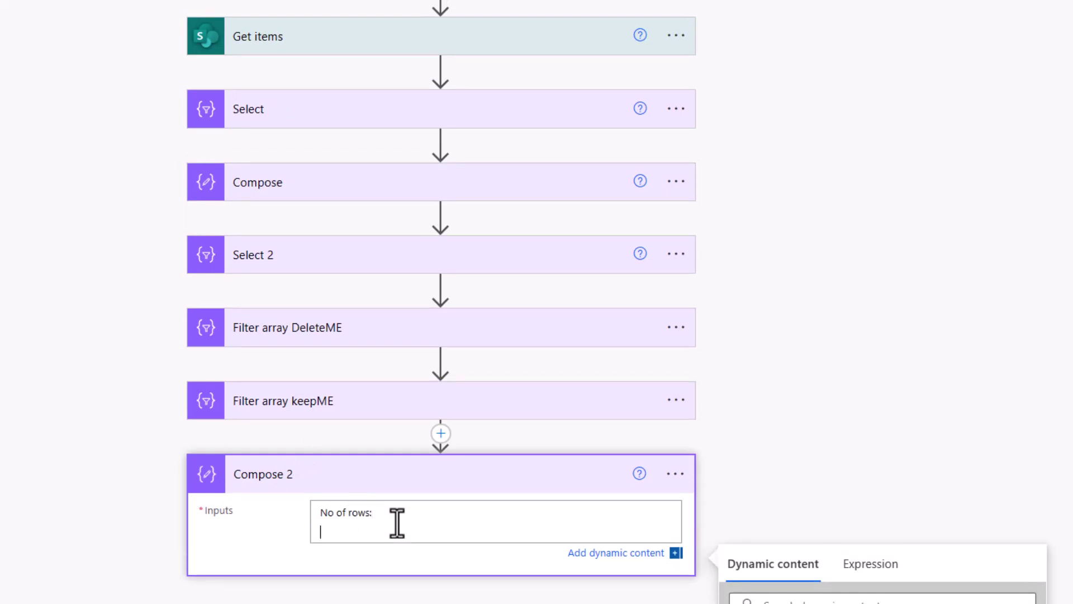
type("No to delete:")
key("Return")
type("No to ke")
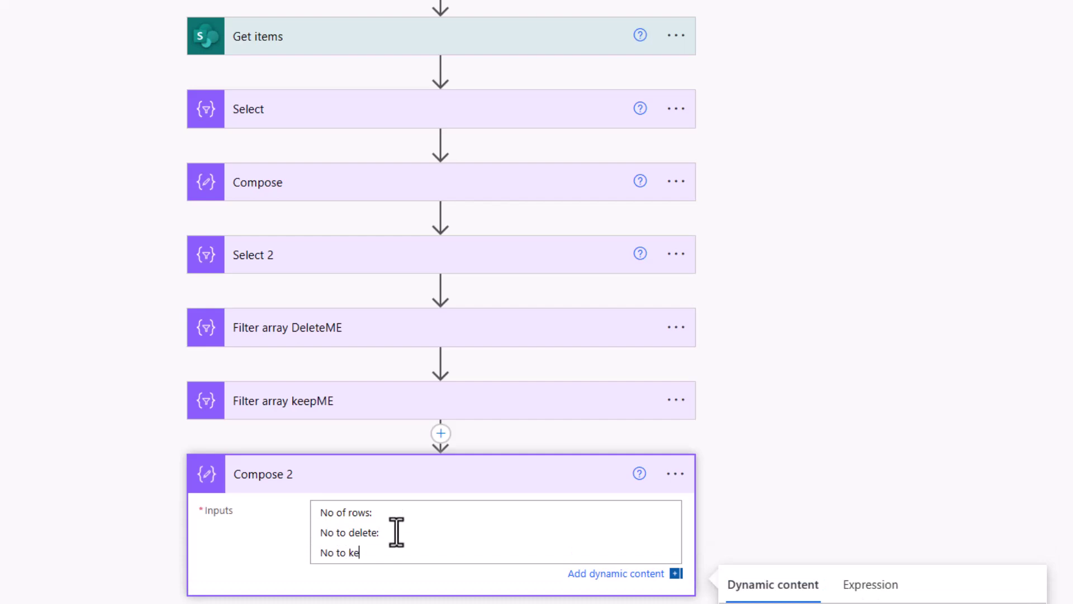
type("ep:")
scroll(498, 505, "down", 3)
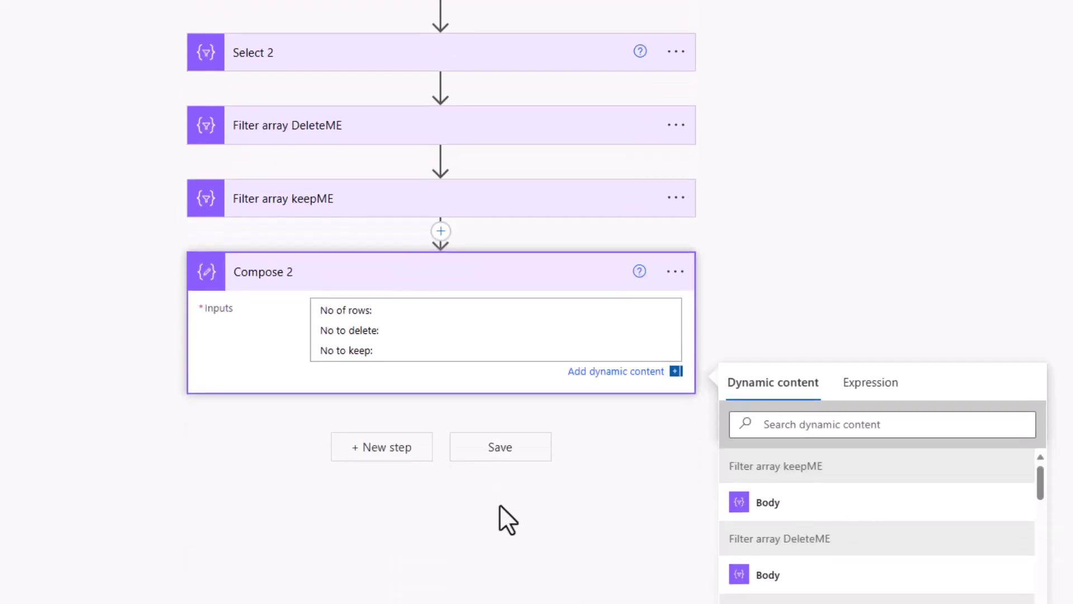
- Add length() of the Compose outputs after 'No of rows:'
left_click(857, 388)
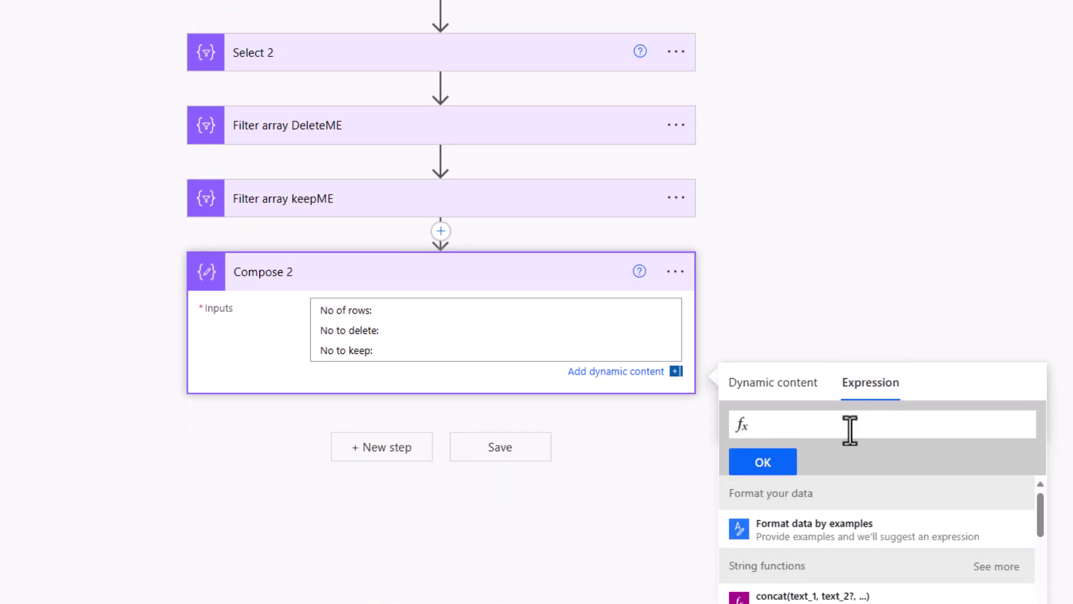
type("length(")
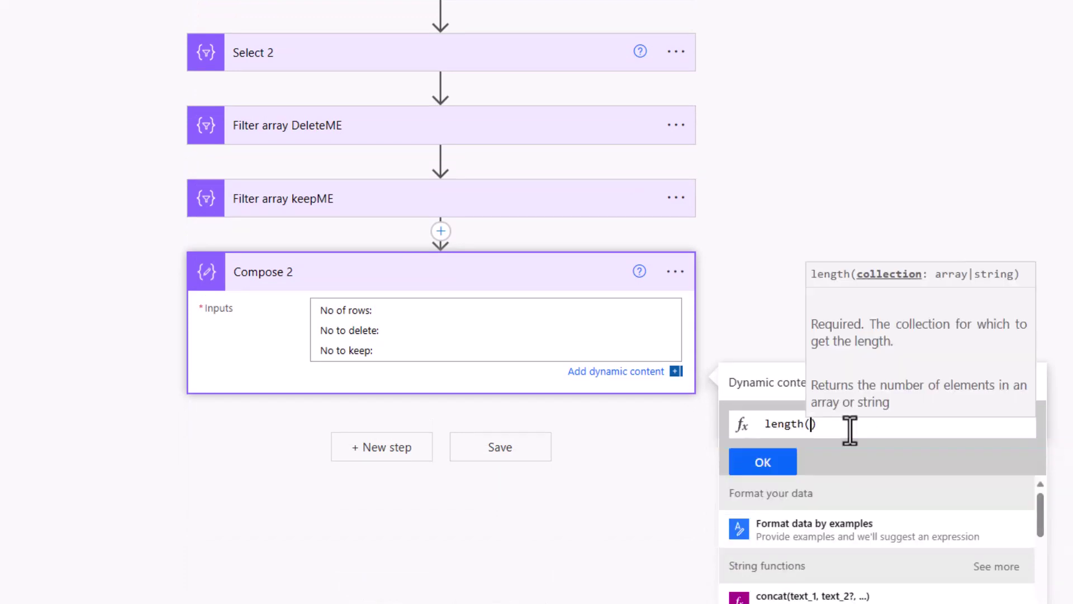
left_click(747, 388)
scroll(797, 506, "down", 1)
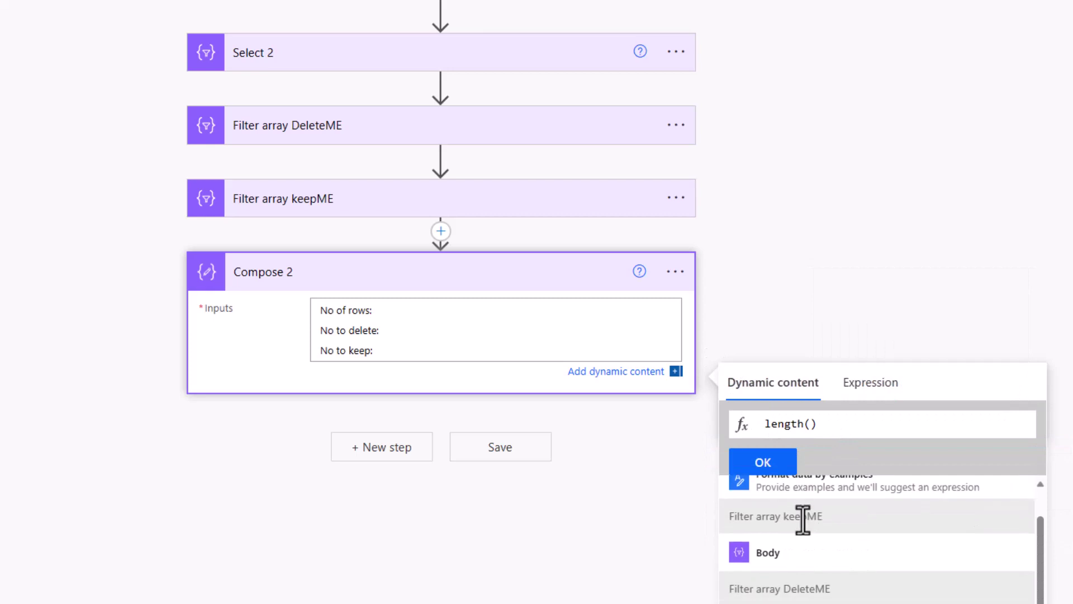
scroll(803, 520, "down", 5)
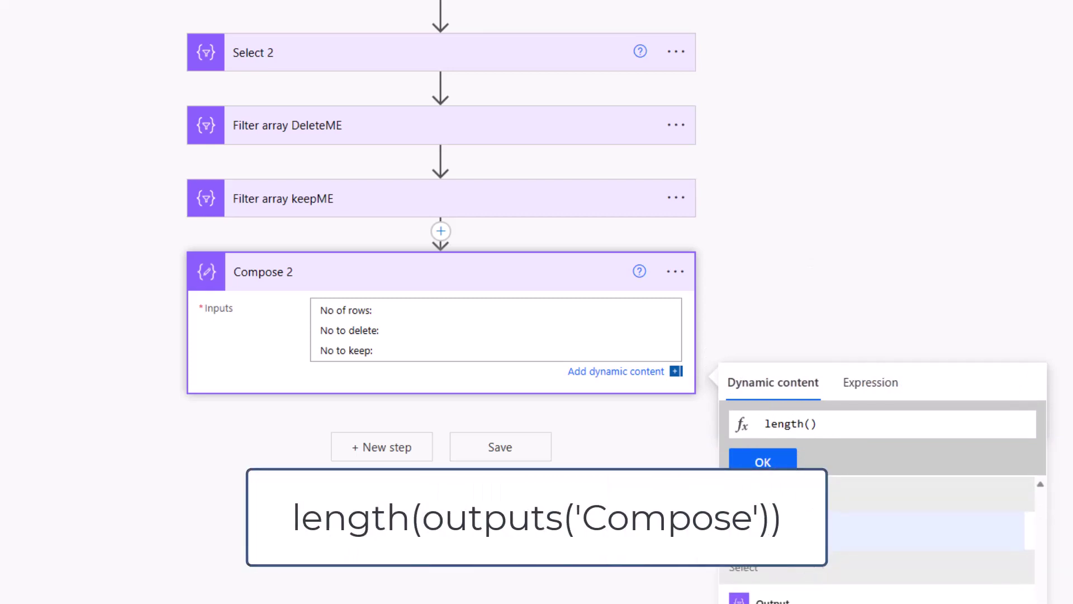
left_click(783, 531)
left_click(763, 462)
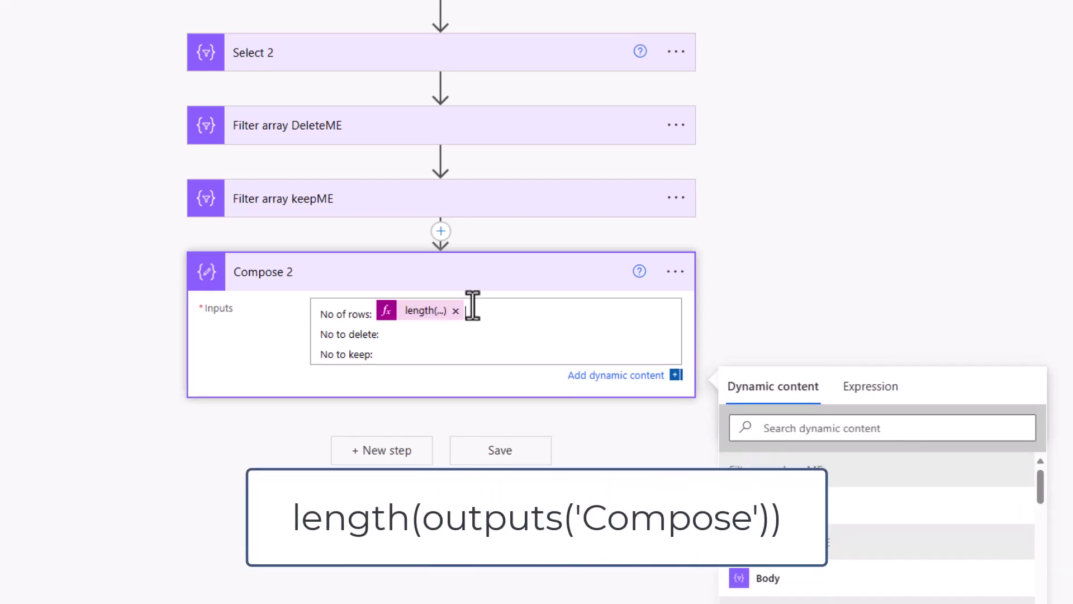
- Add length() of the Filter array DeleteME body after 'No to delete:'
left_click(428, 333)
left_click(876, 394)
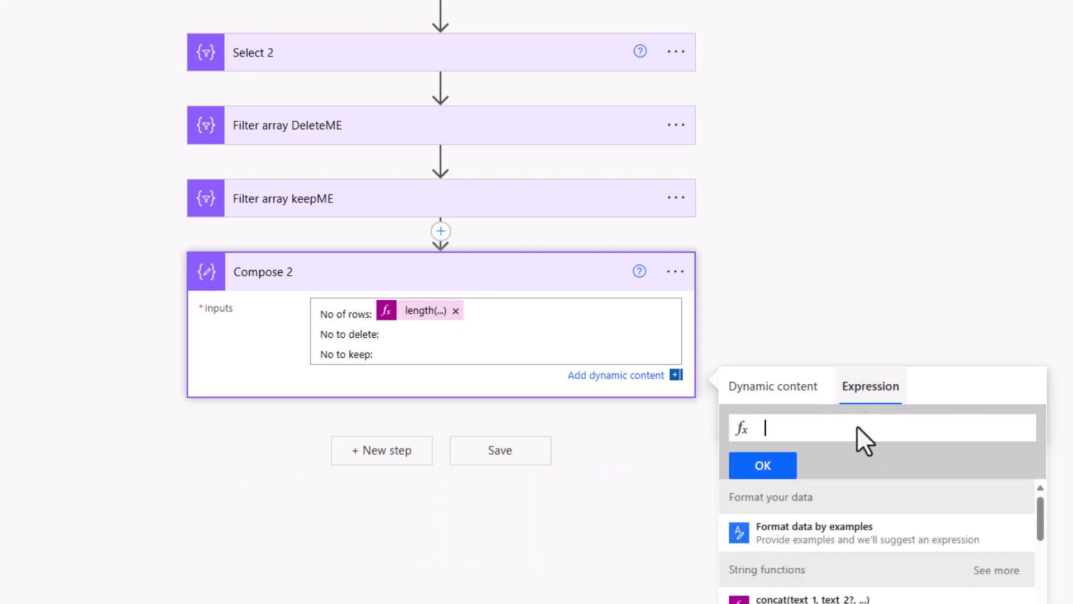
type("length")
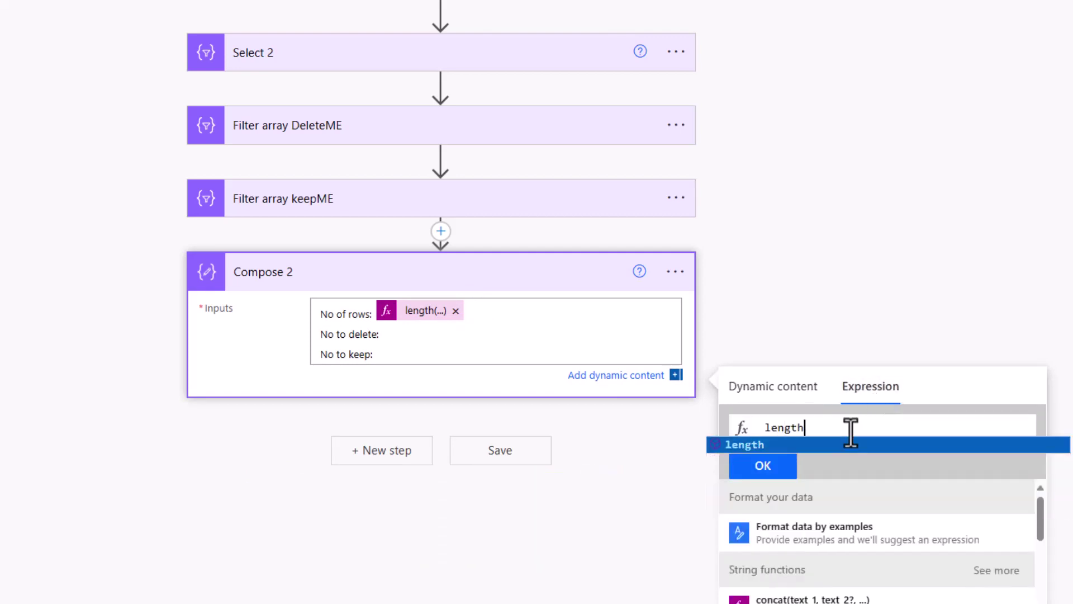
type("(")
left_click(803, 386)
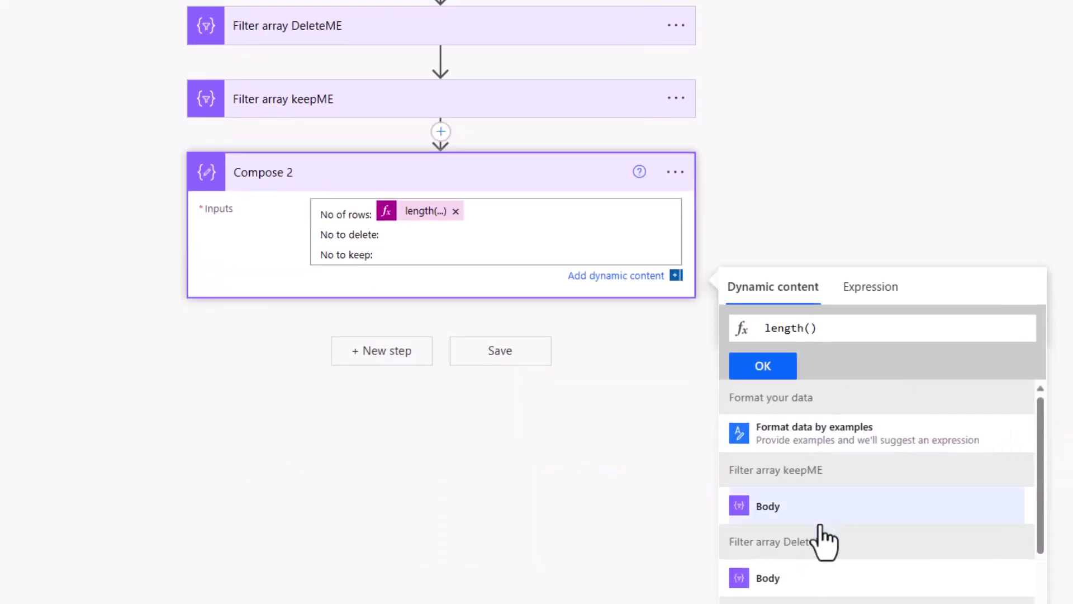
left_click(786, 584)
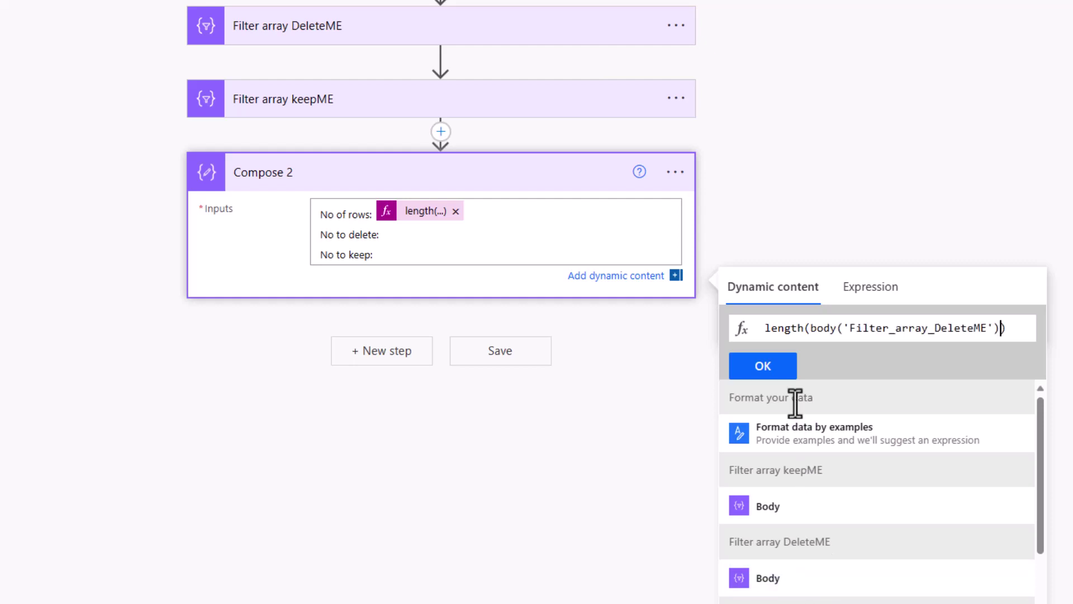
left_click(763, 366)
- Add length() of the Filter array keepME body after 'No to keep:'
left_click(422, 256)
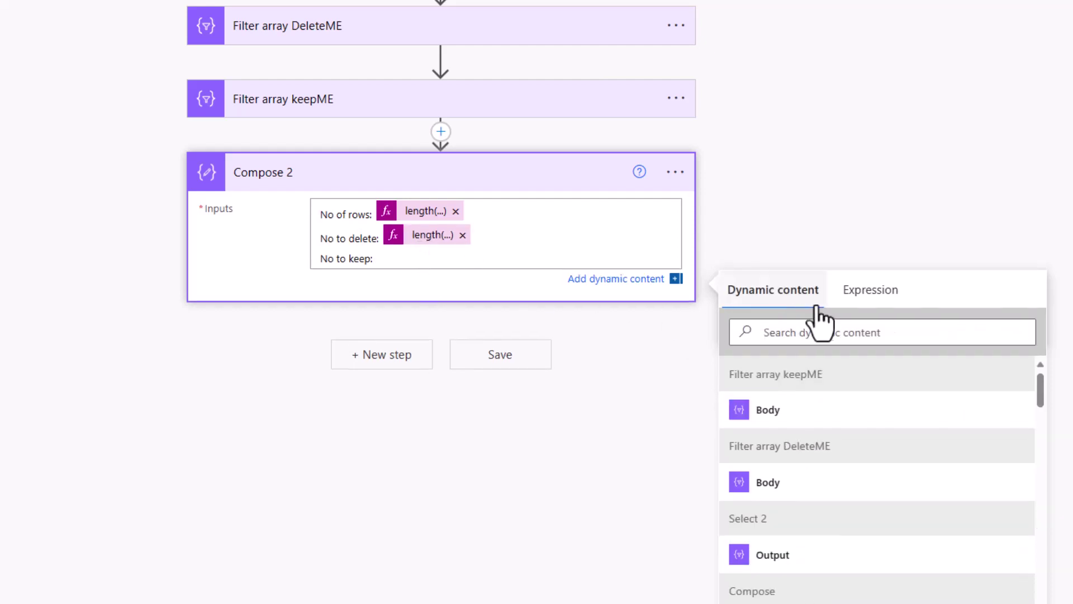
left_click(856, 302)
type("length(")
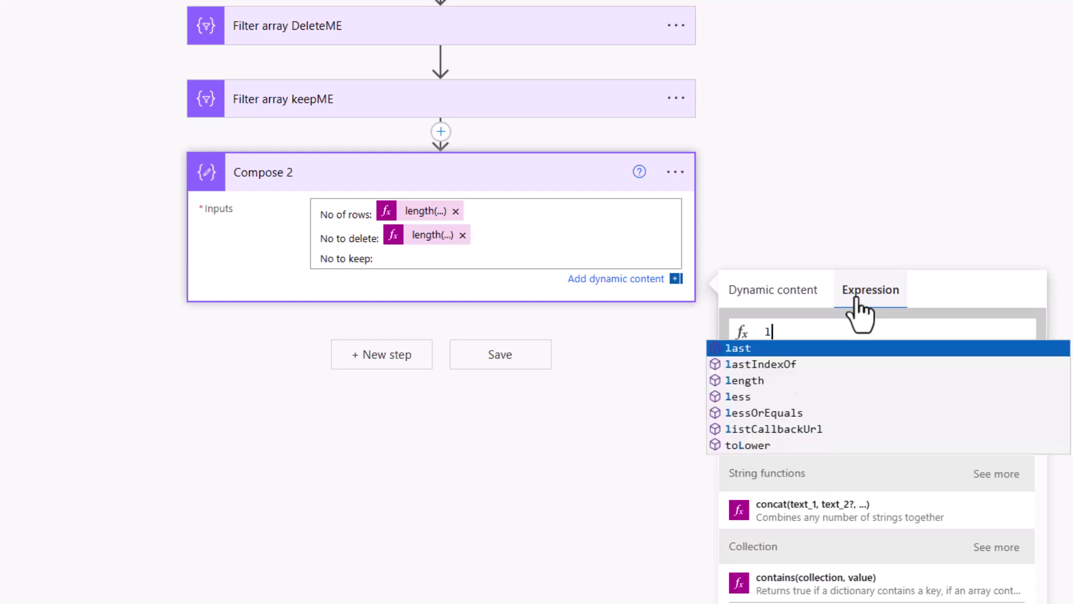
left_click(780, 292)
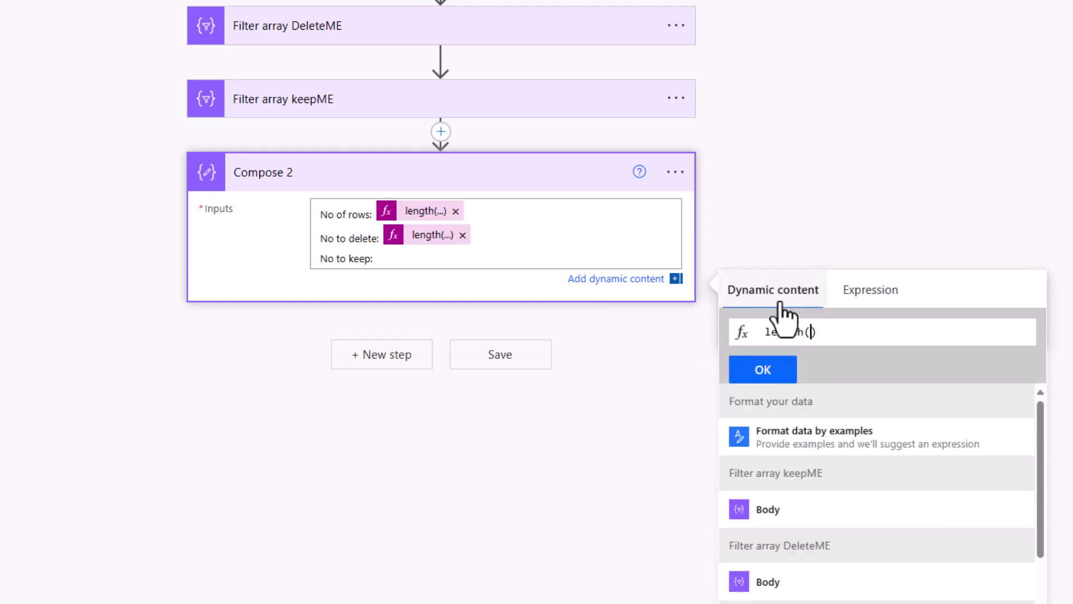
left_click(785, 510)
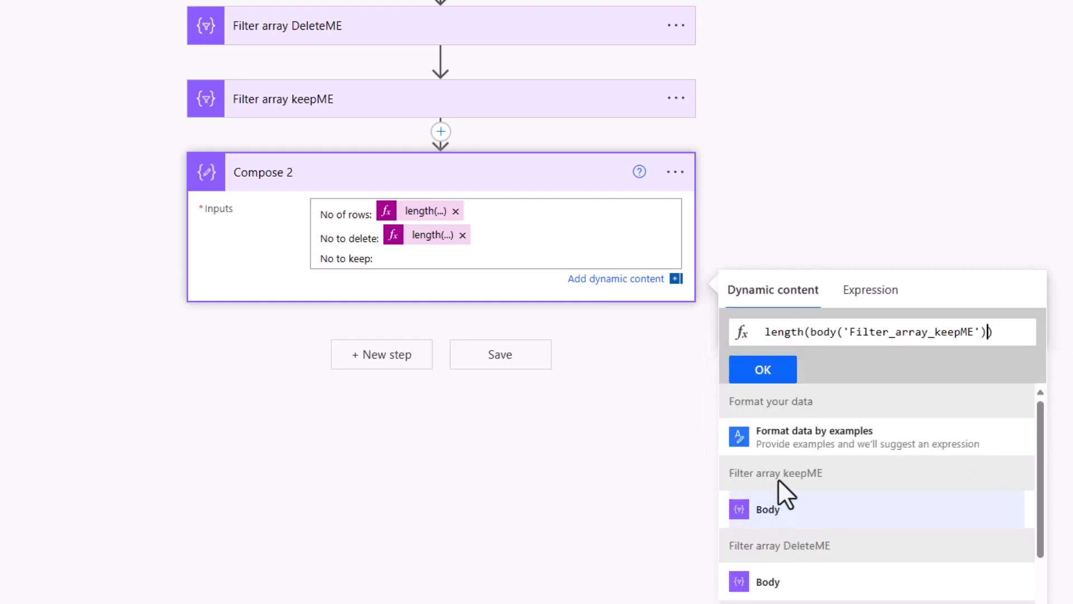
left_click(765, 371)
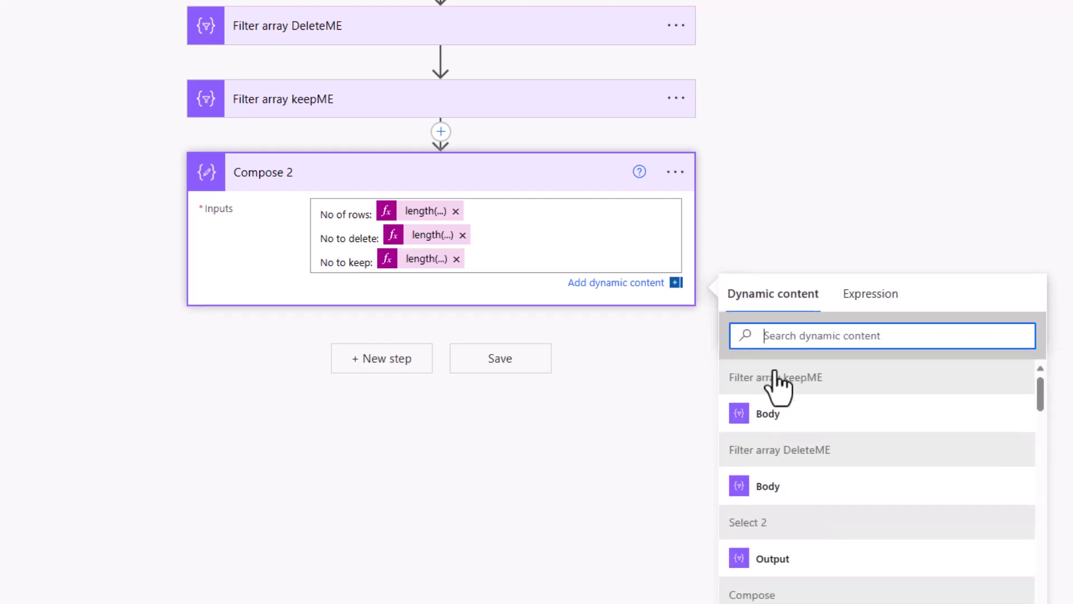
- Add an Apply to each loop over the Filter array DeleteME body after Compose 2
left_click(388, 359)
type("Apply to each")
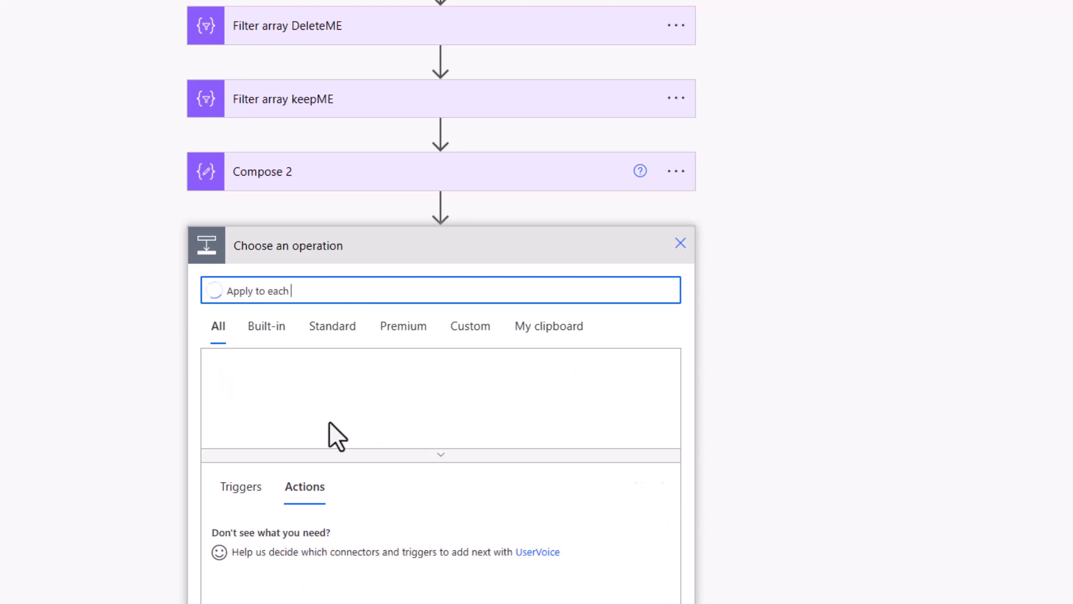
left_click(278, 532)
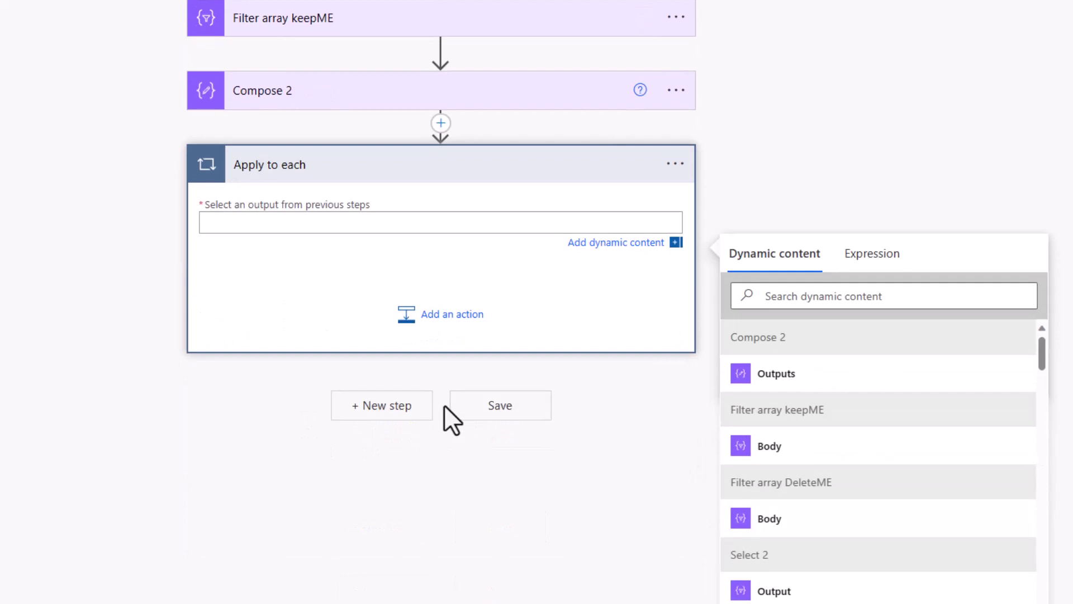
scroll(416, 392, "up", 2)
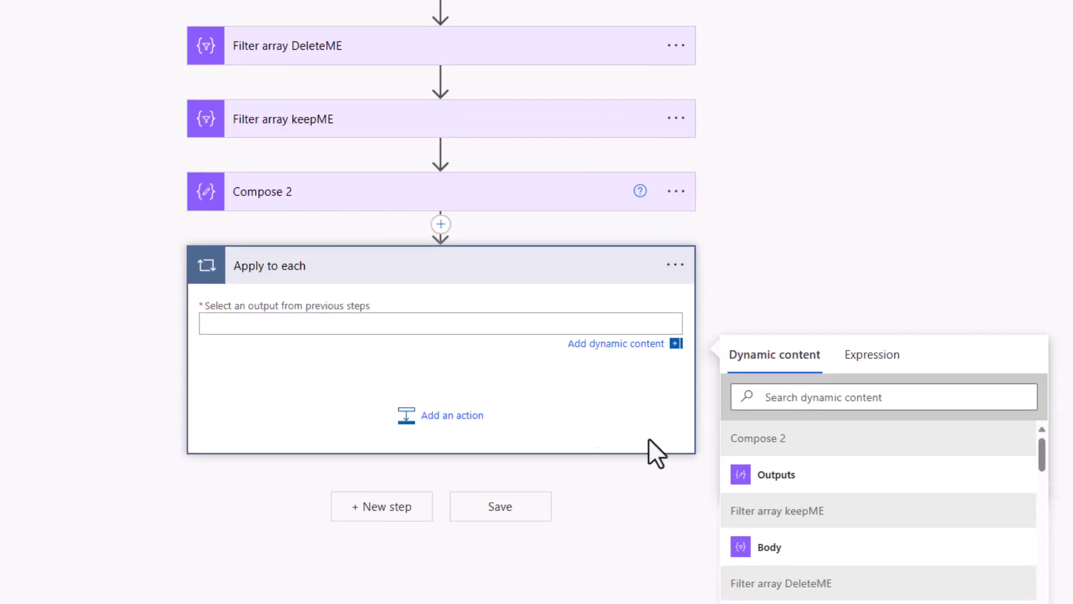
scroll(777, 553, "down", 1)
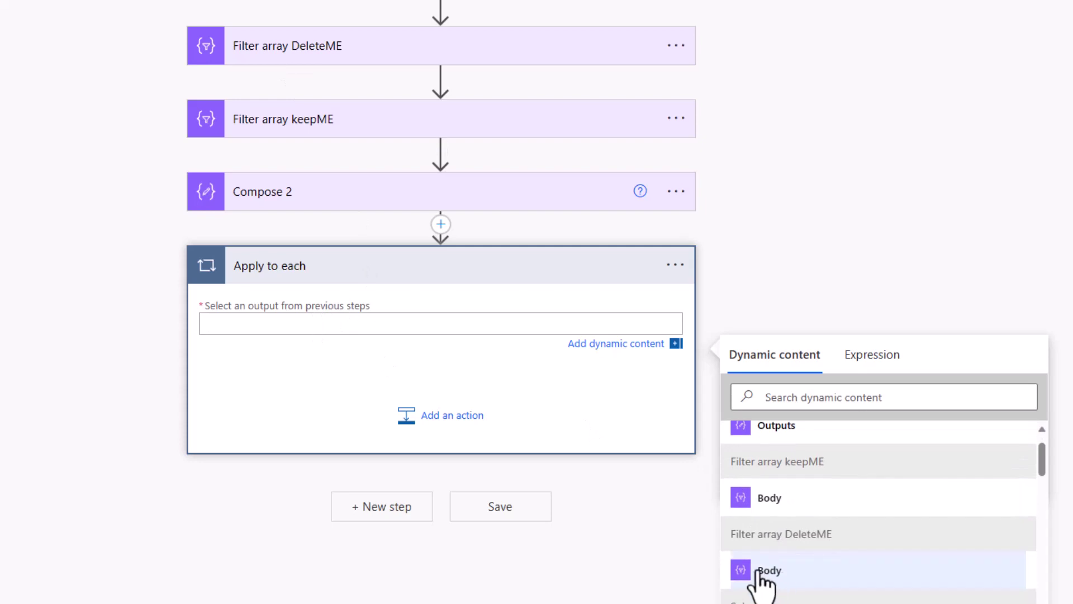
left_click(763, 582)
left_click(451, 442)
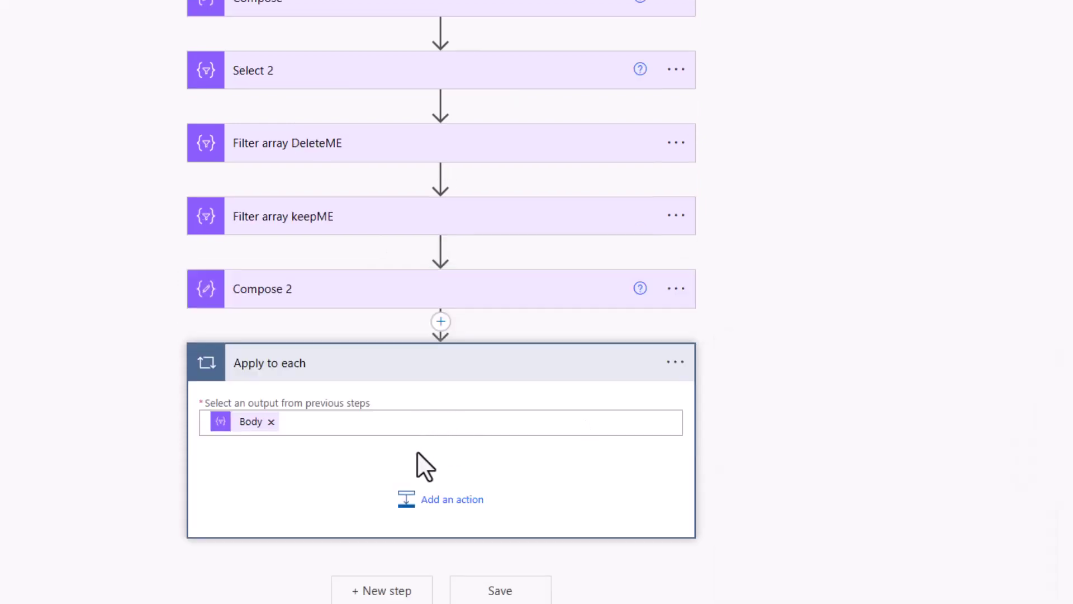
- Put a Compose 3 action inside the loop with an item() expression
left_click(437, 501)
type("c")
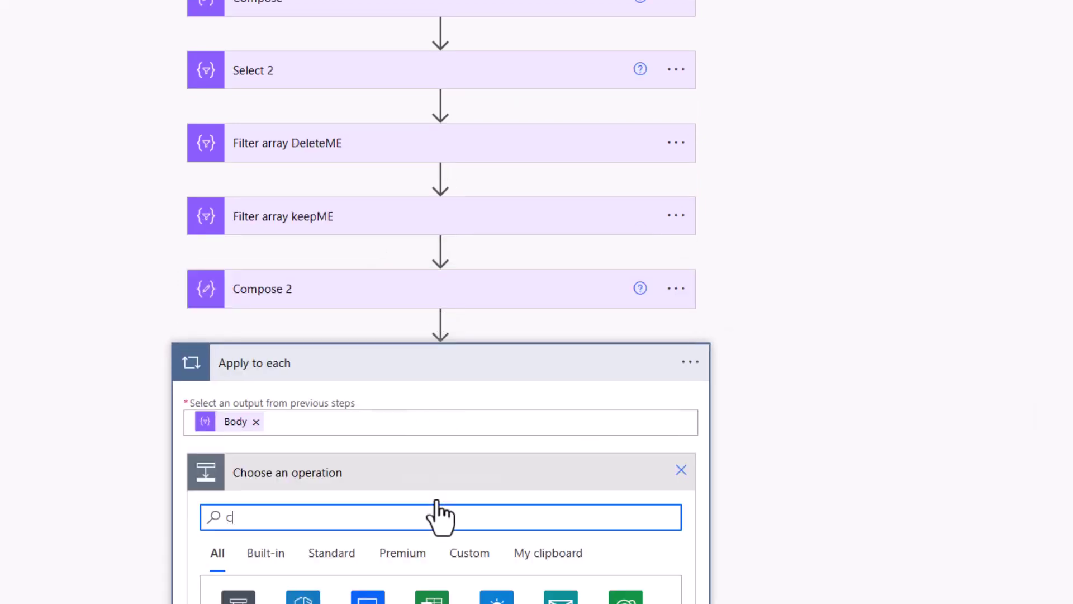
scroll(439, 517, "down", 4)
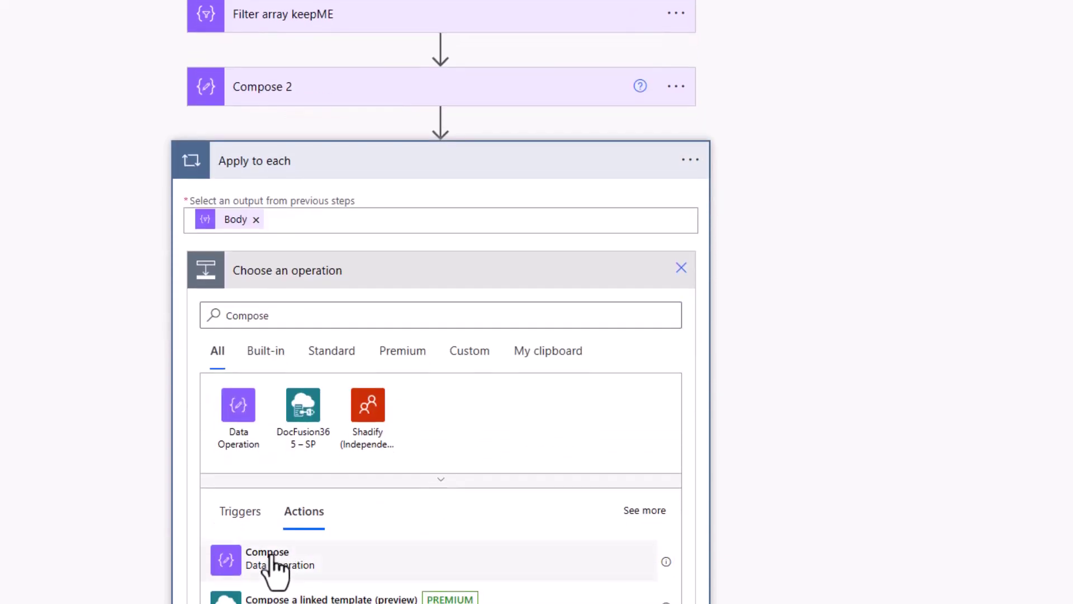
left_click(276, 568)
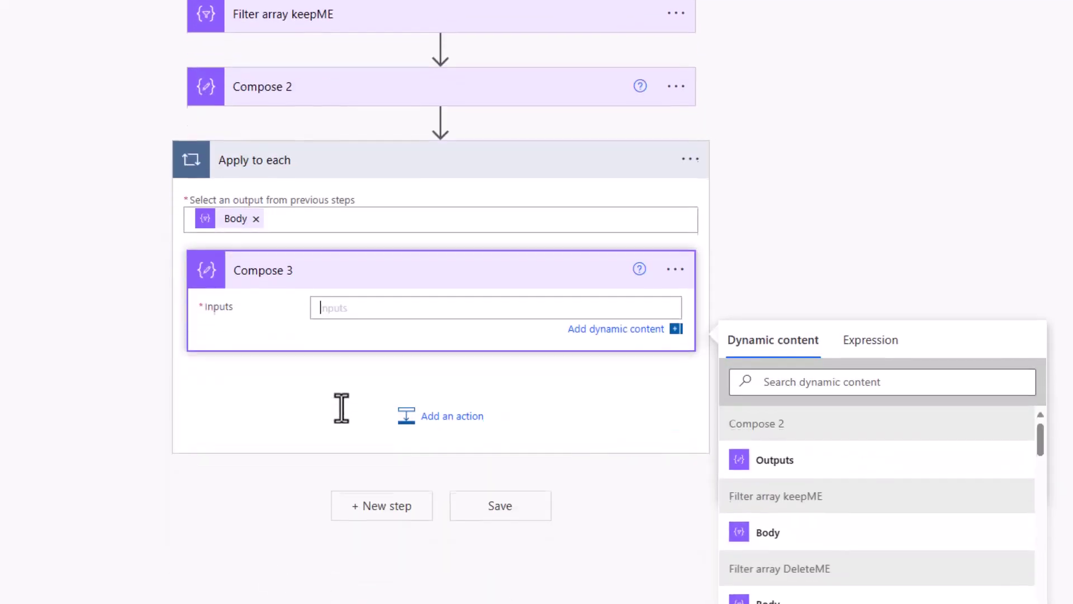
left_click(870, 351)
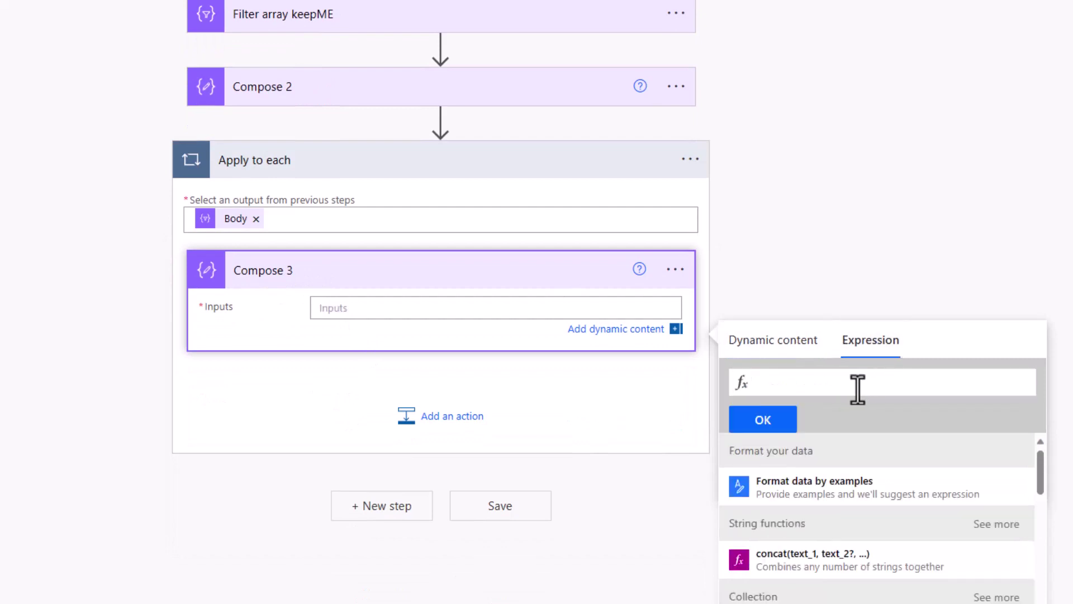
type("item(")
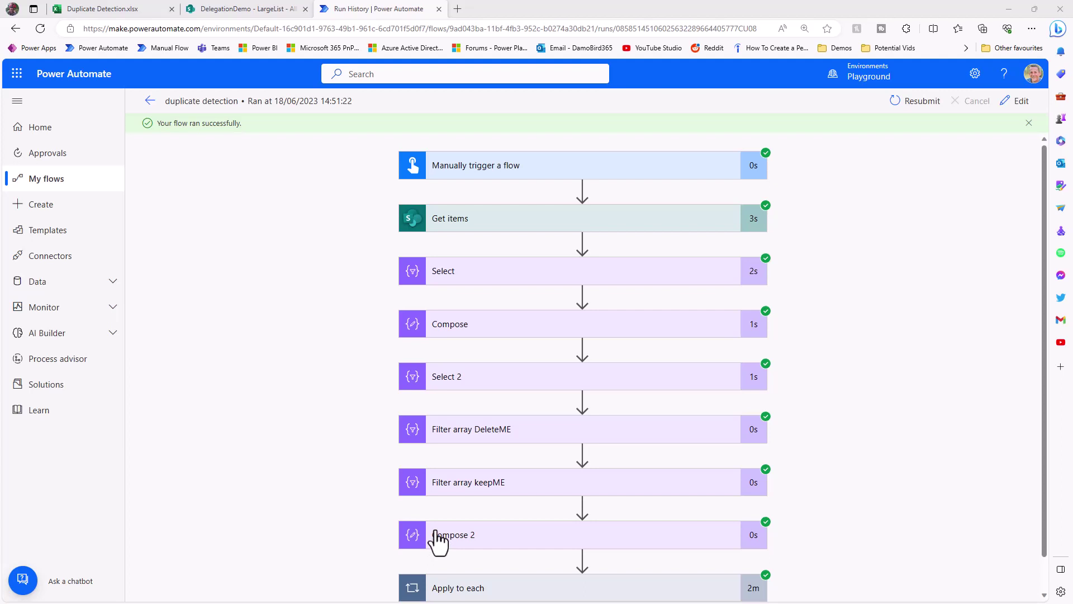
- Step Compose 3 through loop iterations up to 4 of 4391, showing ID 1758
scroll(439, 541, "down", 1)
left_click(459, 559)
scroll(463, 566, "down", 2)
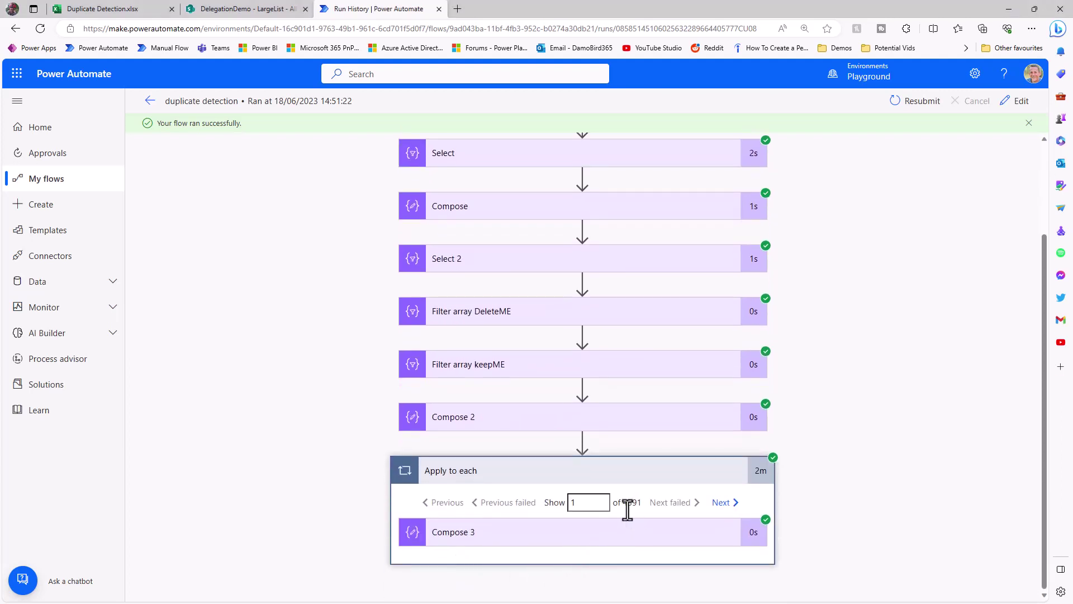
left_click(576, 545)
scroll(575, 546, "down", 3)
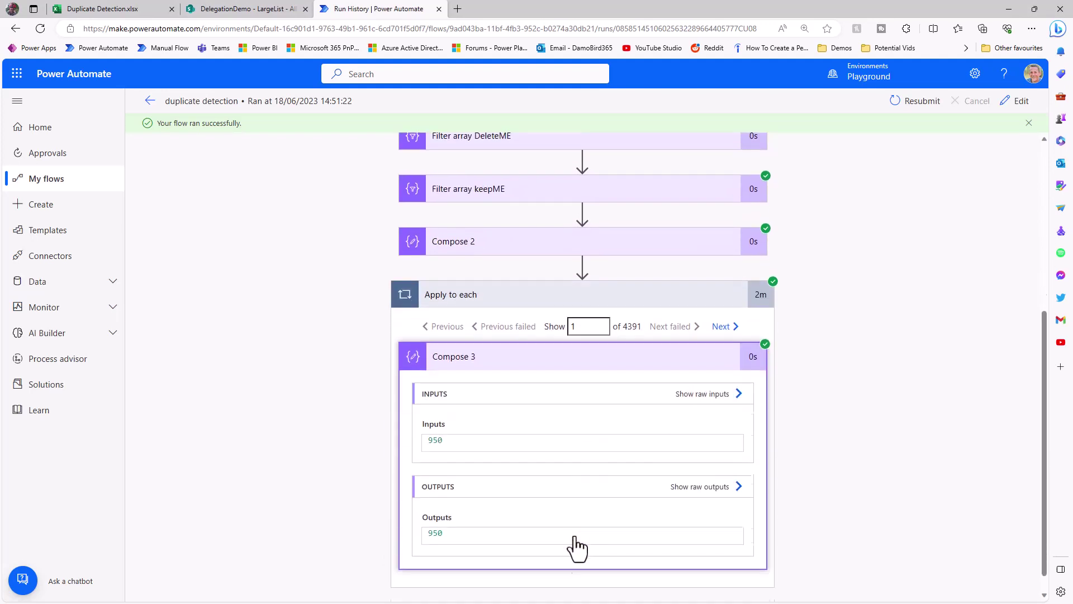
left_click(722, 304)
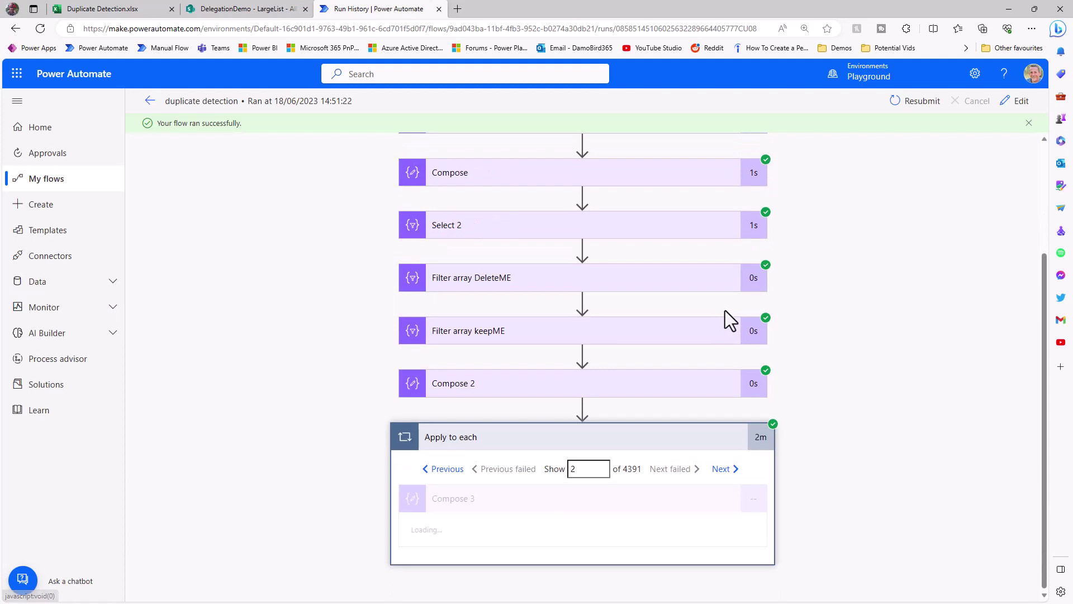
left_click(722, 305)
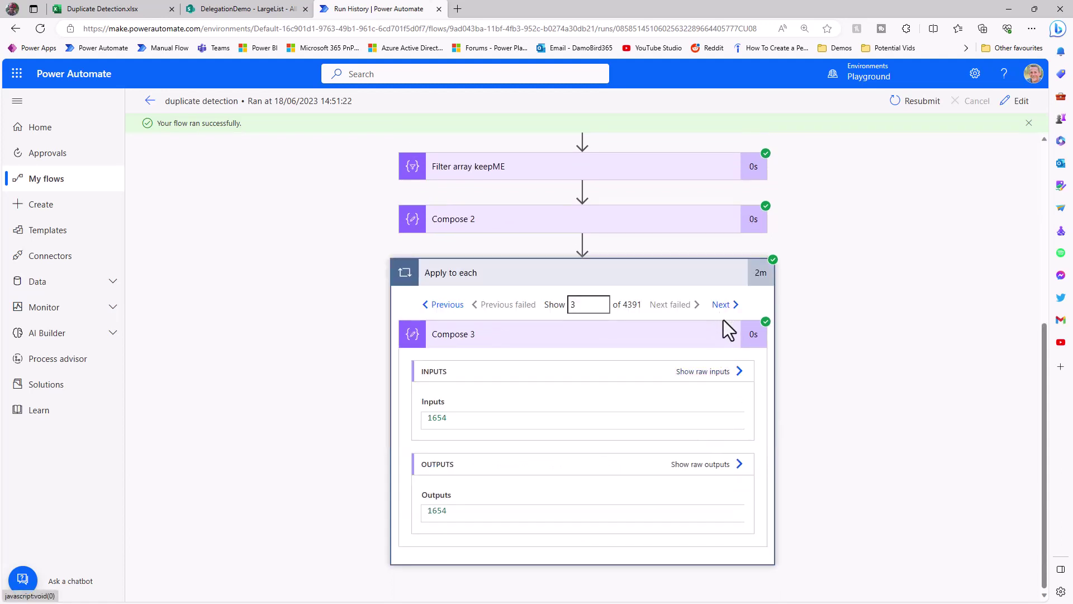
left_click(723, 306)
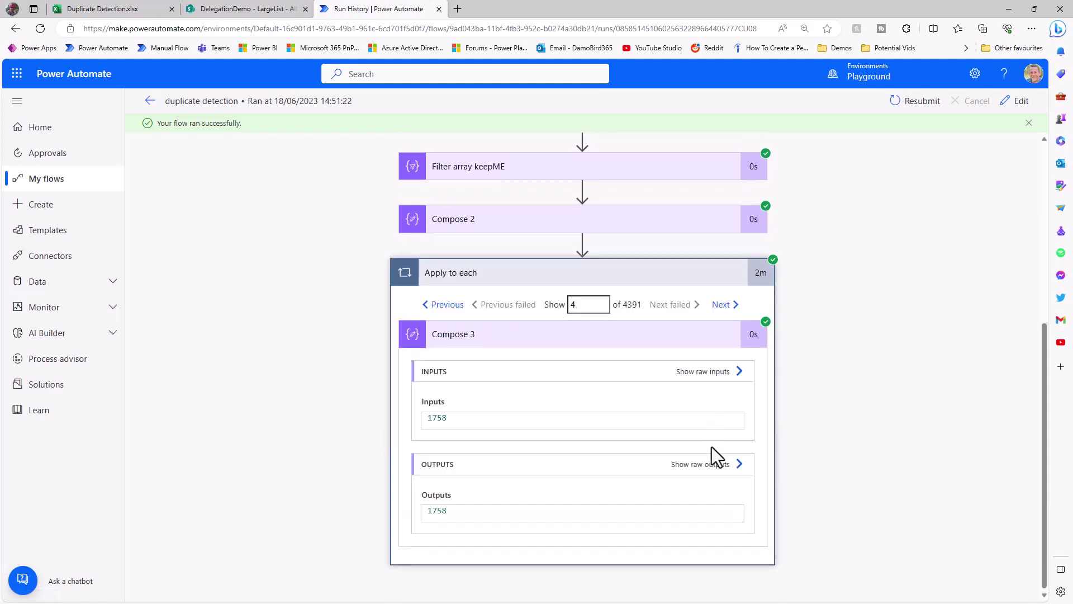
scroll(656, 480, "up", 1)
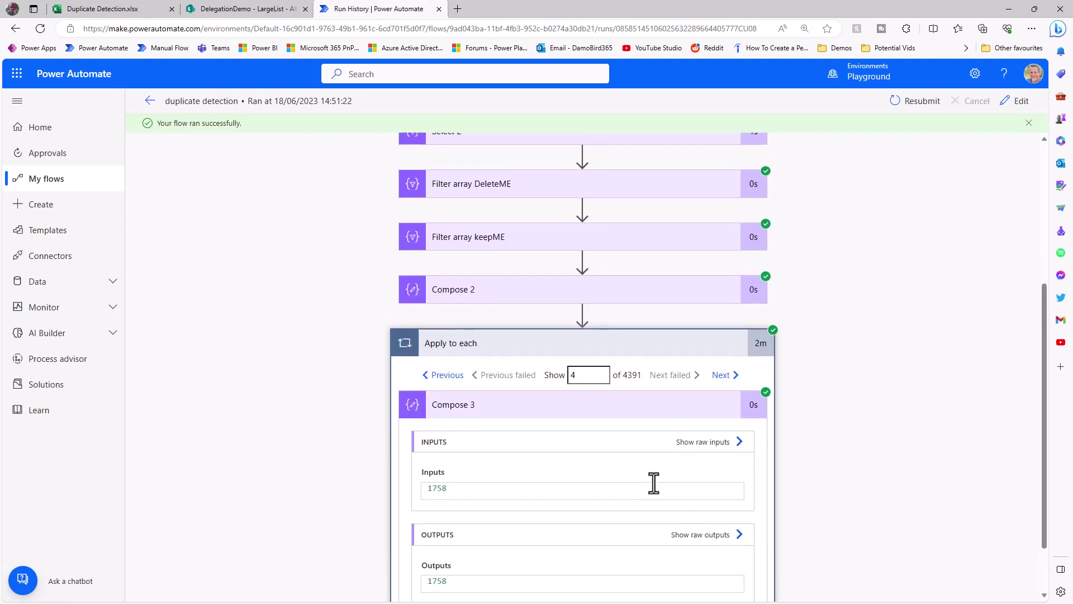
scroll(654, 482, "up", 4)
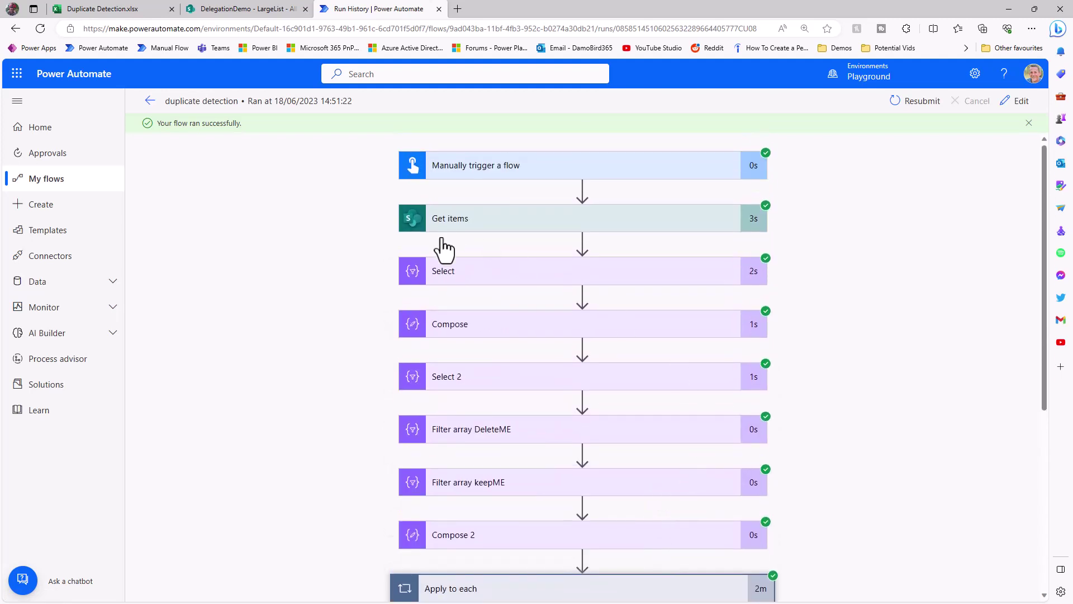
- Open the Select action's run output as raw JSON in a new tab
left_click(453, 287)
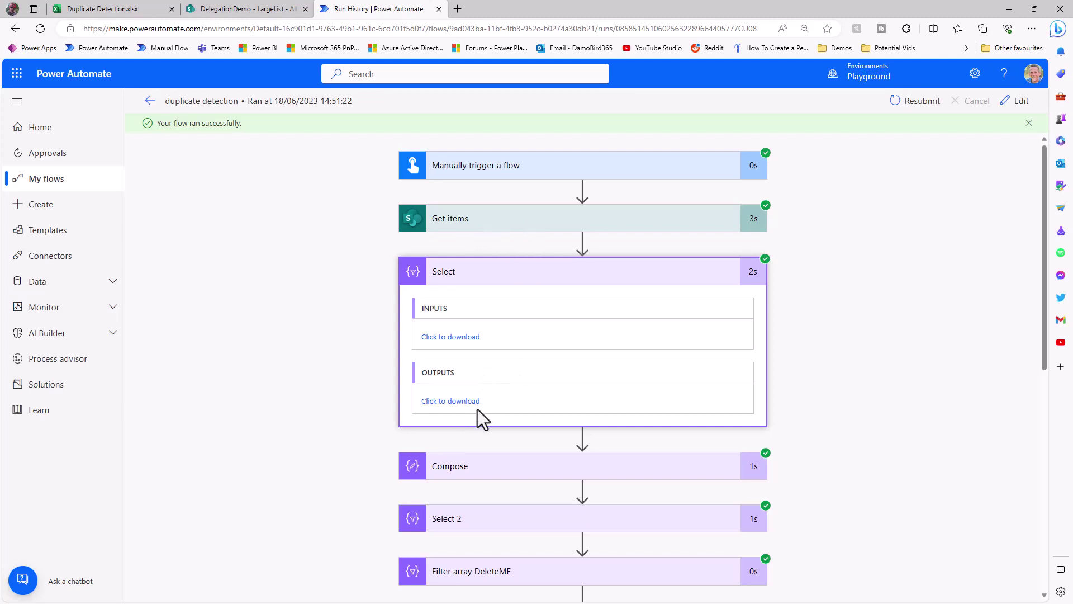
left_click(453, 401)
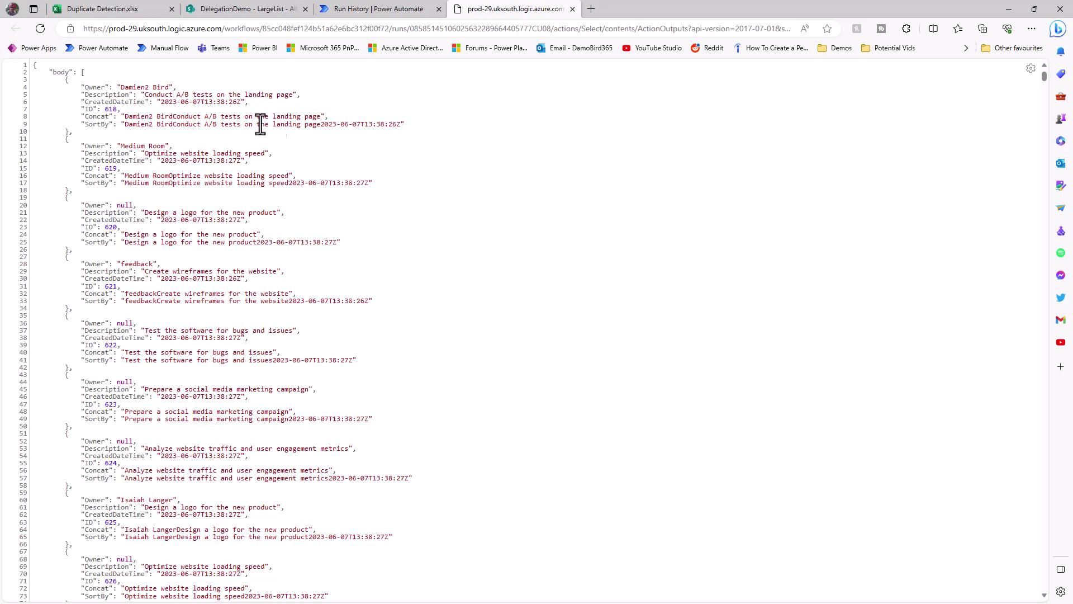
left_click(375, 9)
- Open the Compose action's run output as raw JSON and review the grouped items
left_click(491, 475)
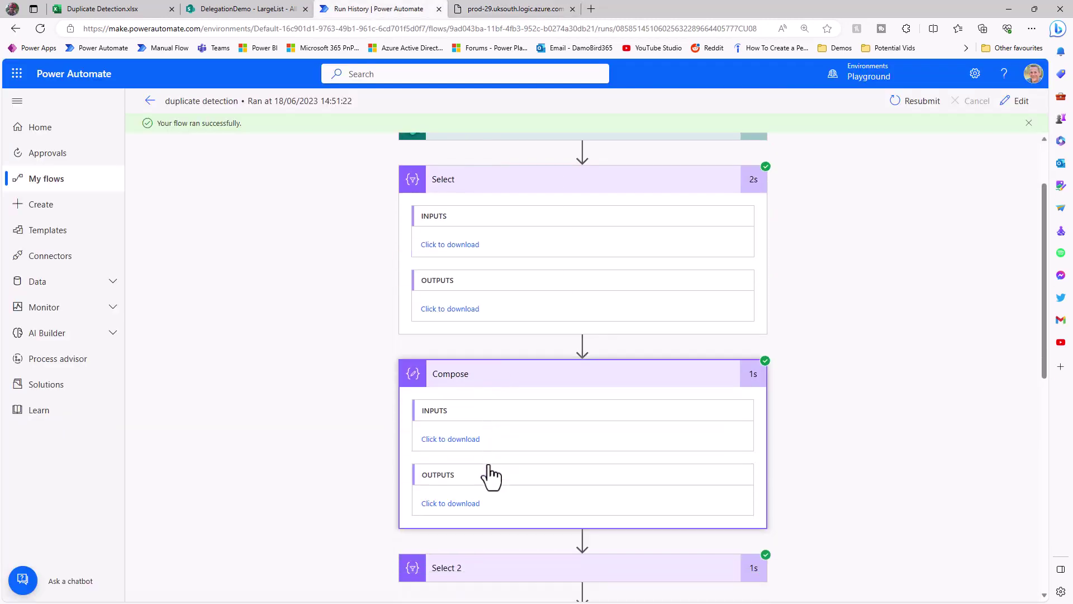
left_click(470, 385)
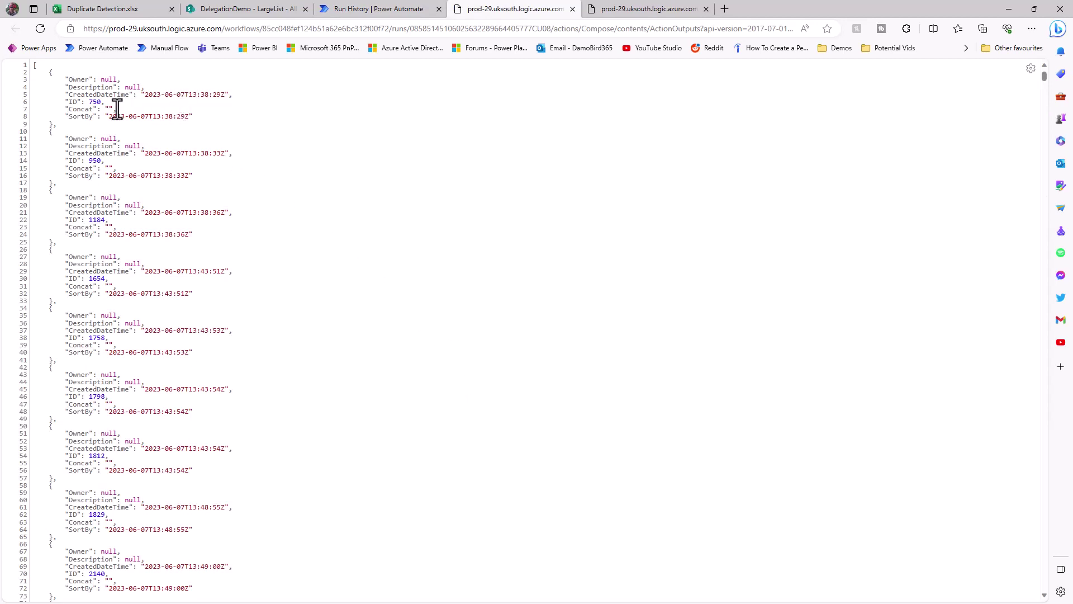
scroll(120, 274, "down", 15)
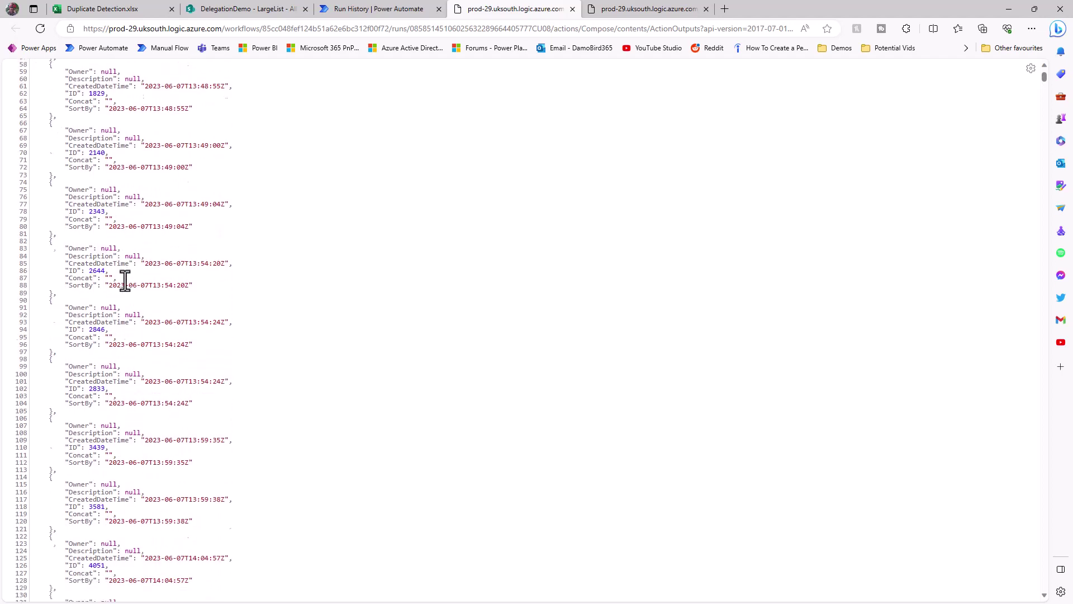
scroll(129, 284, "down", 14)
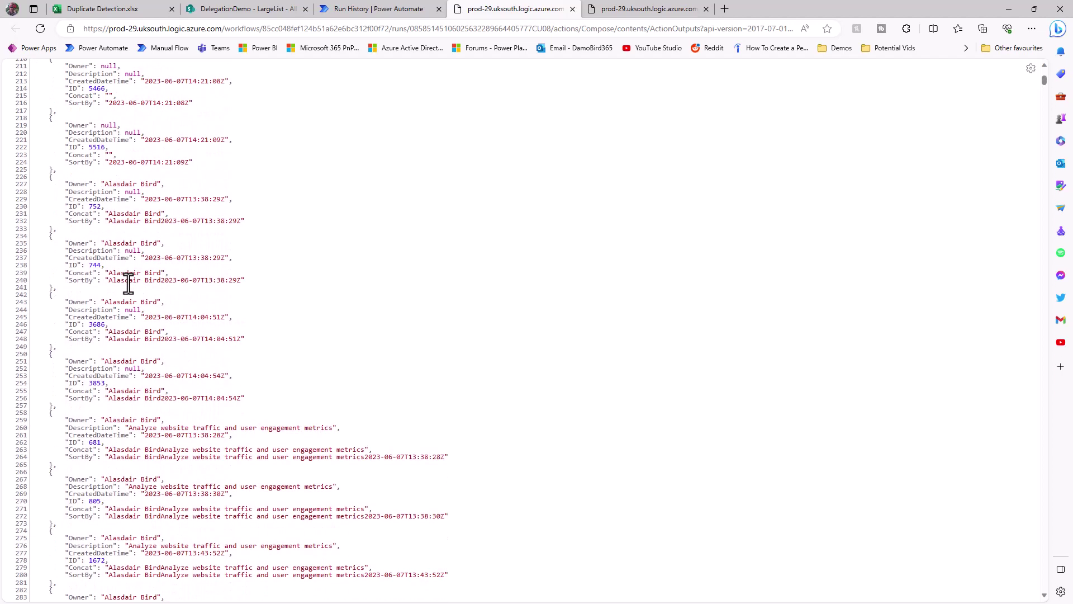
scroll(128, 284, "down", 4)
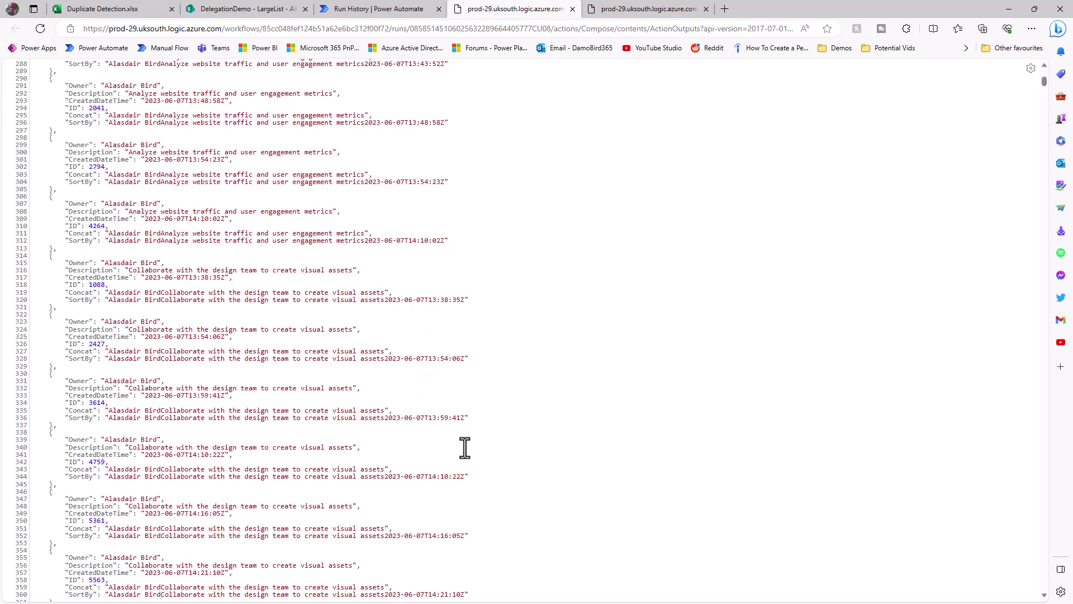
left_click(375, 12)
- Expand Select 2's run details and check its From input list runs to index 4999
scroll(550, 424, "down", 1)
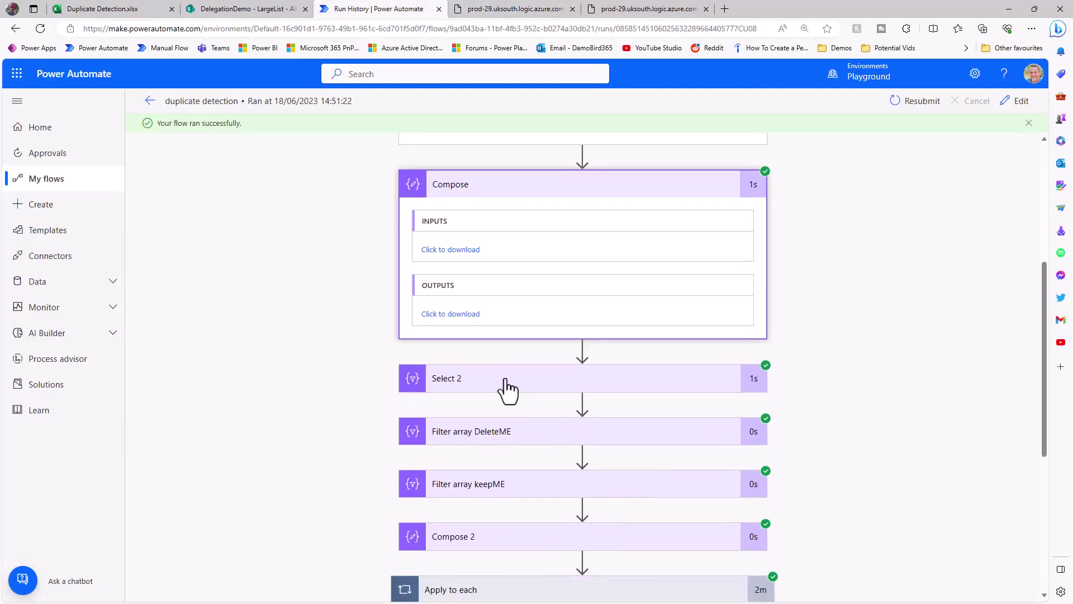
left_click(508, 385)
scroll(508, 394, "down", 2)
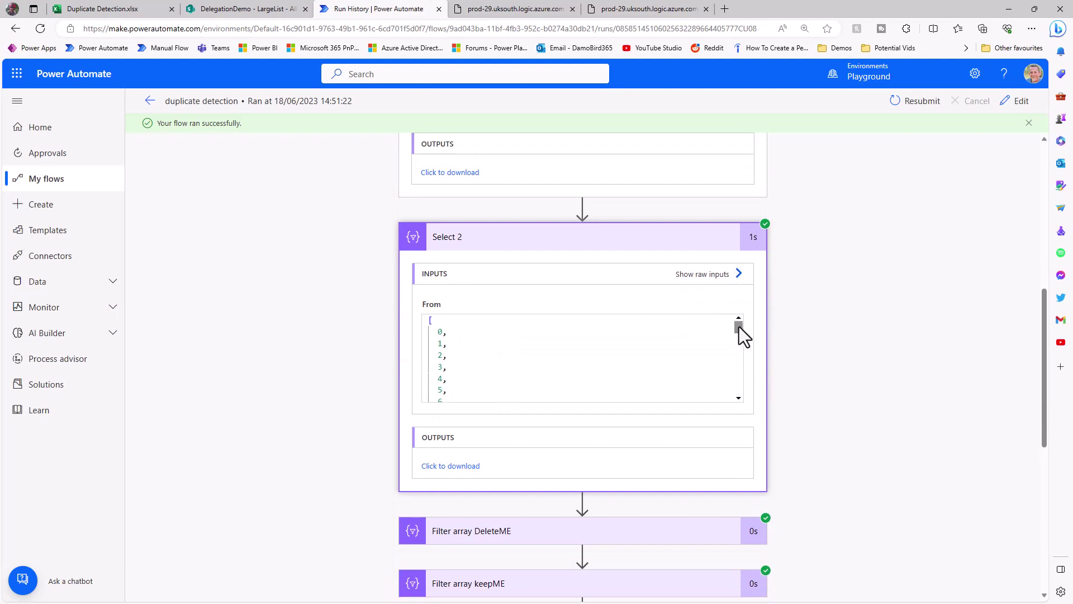
left_click_drag(739, 327, 750, 400)
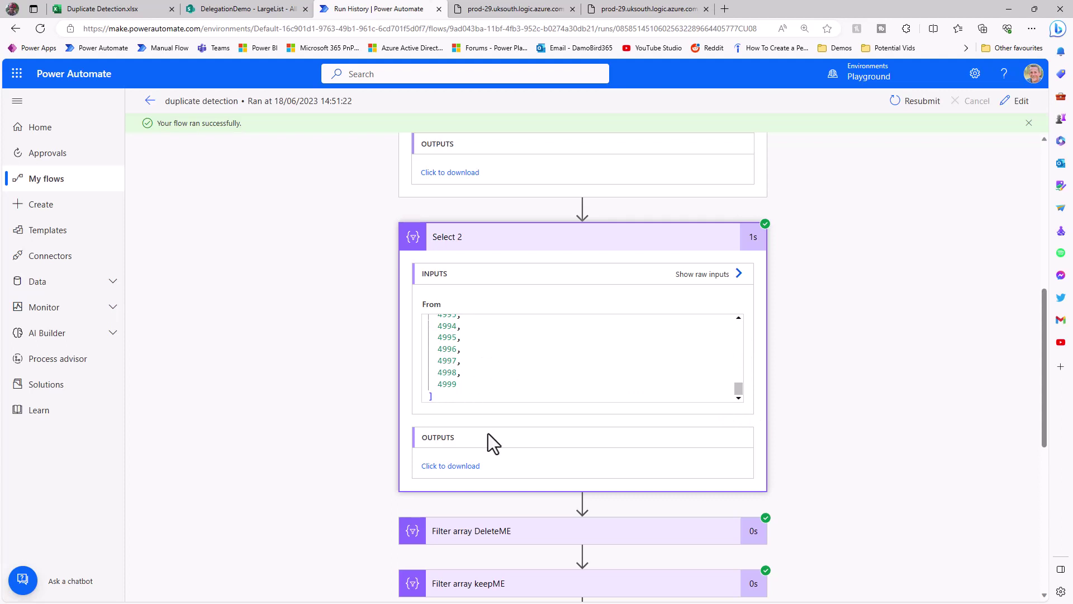
- Open Select 2's output as raw JSON and inspect the IsDuplicate T/F values
left_click(452, 467)
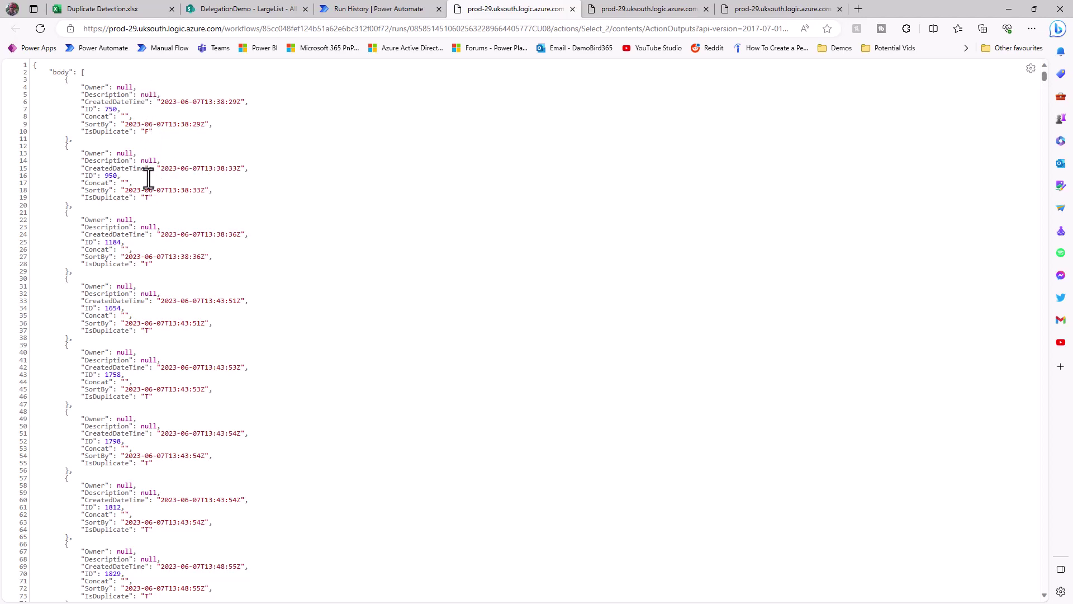
scroll(178, 339, "down", 10)
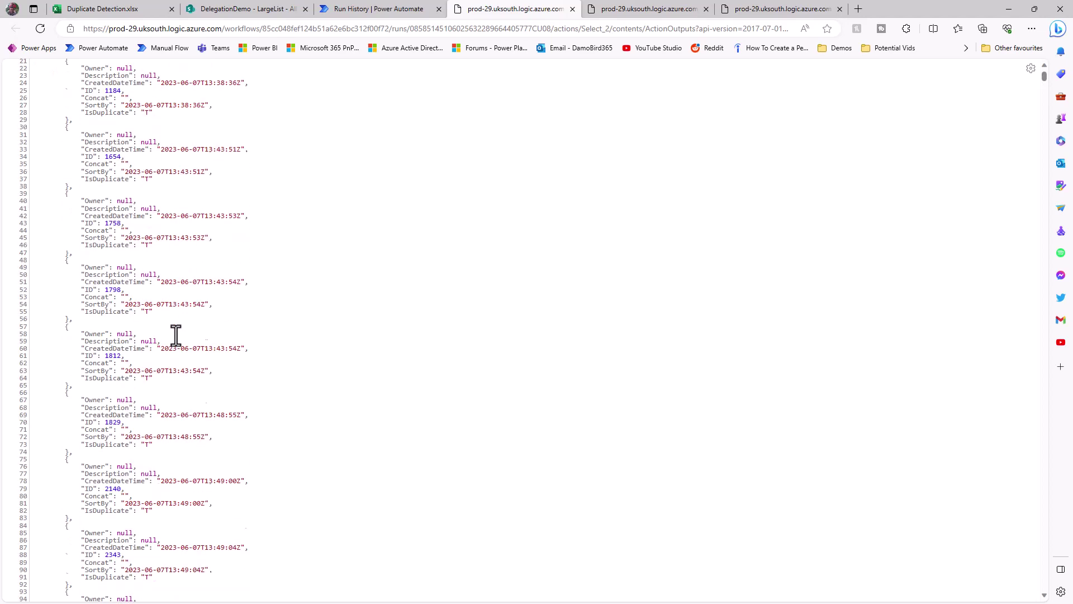
scroll(185, 344, "down", 20)
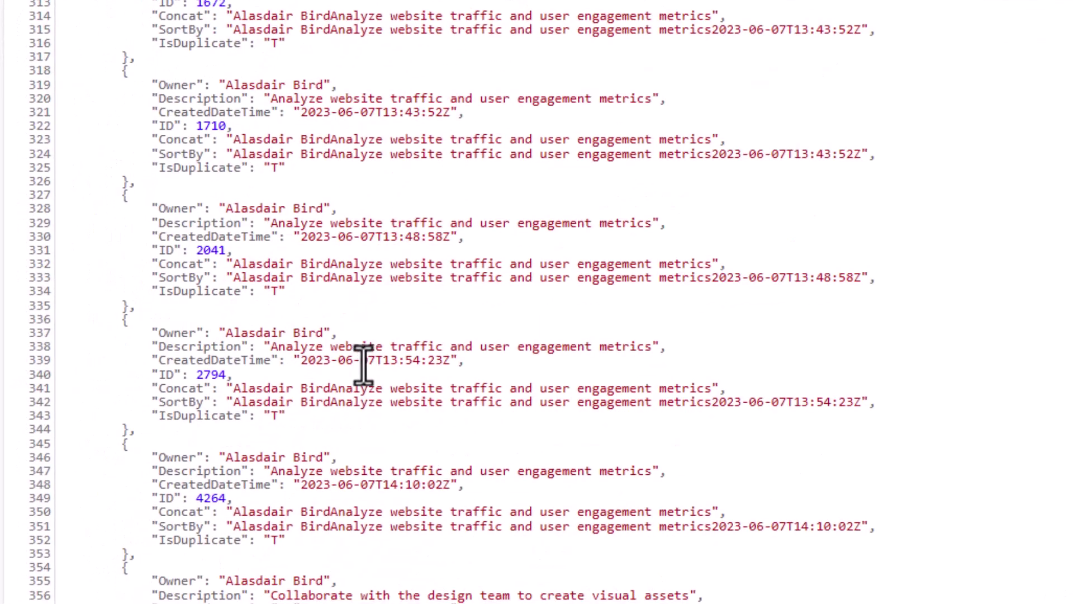
scroll(364, 366, "up", 15)
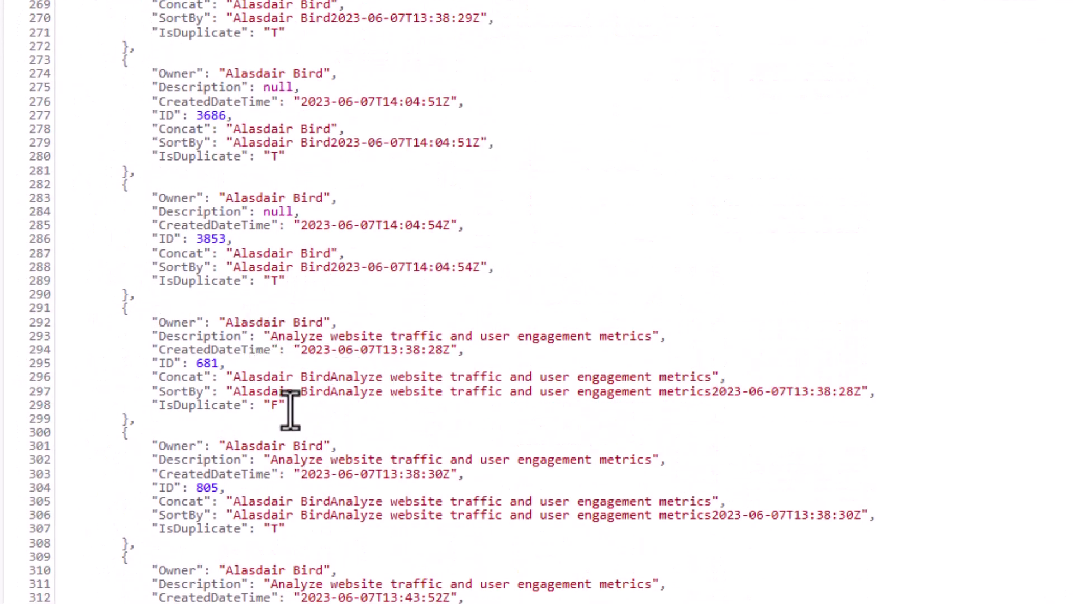
left_click_drag(286, 405, 272, 406)
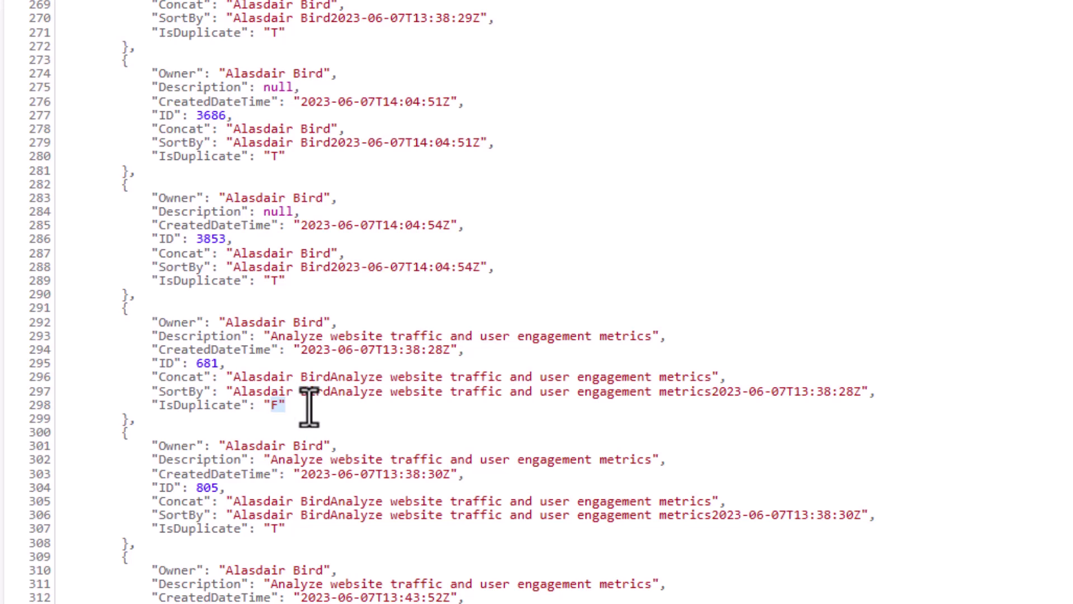
left_click(256, 405, "shift")
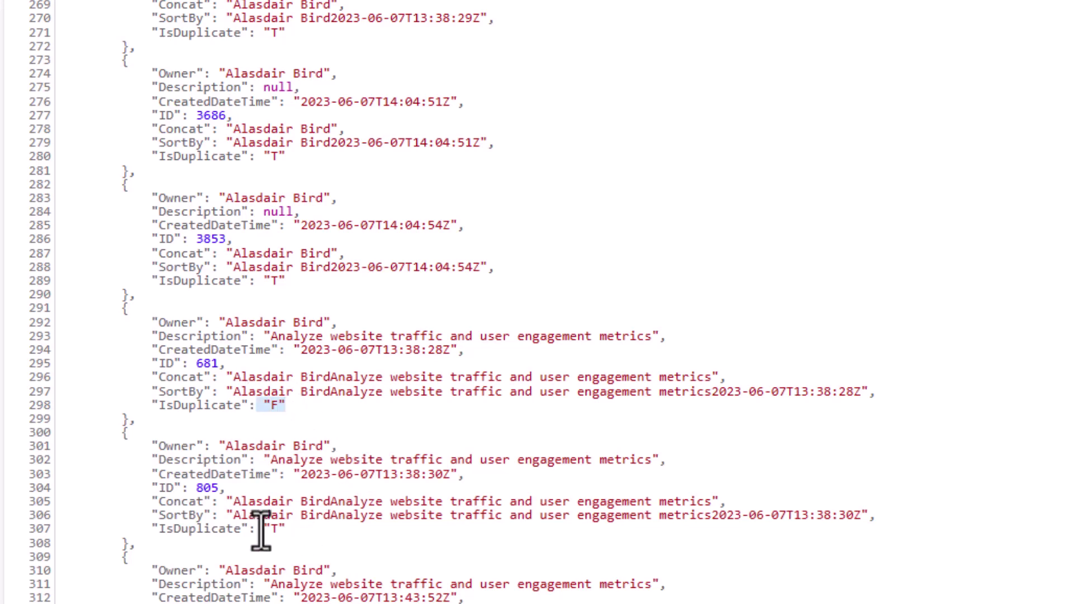
left_click_drag(263, 528, 286, 529)
scroll(292, 532, "down", 3)
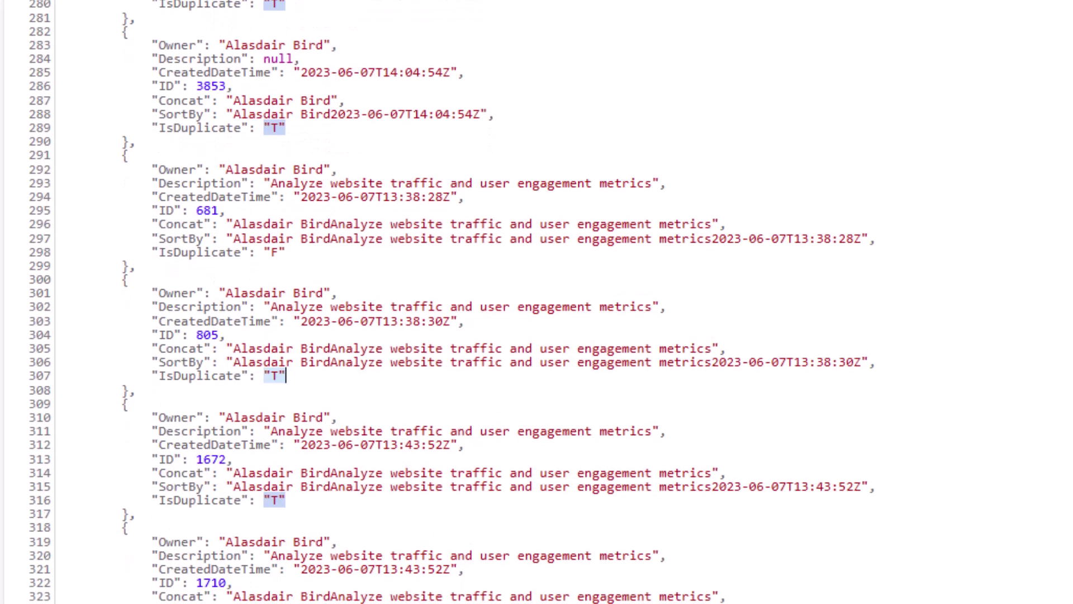
scroll(302, 455, "down", 15)
scroll(311, 468, "down", 4)
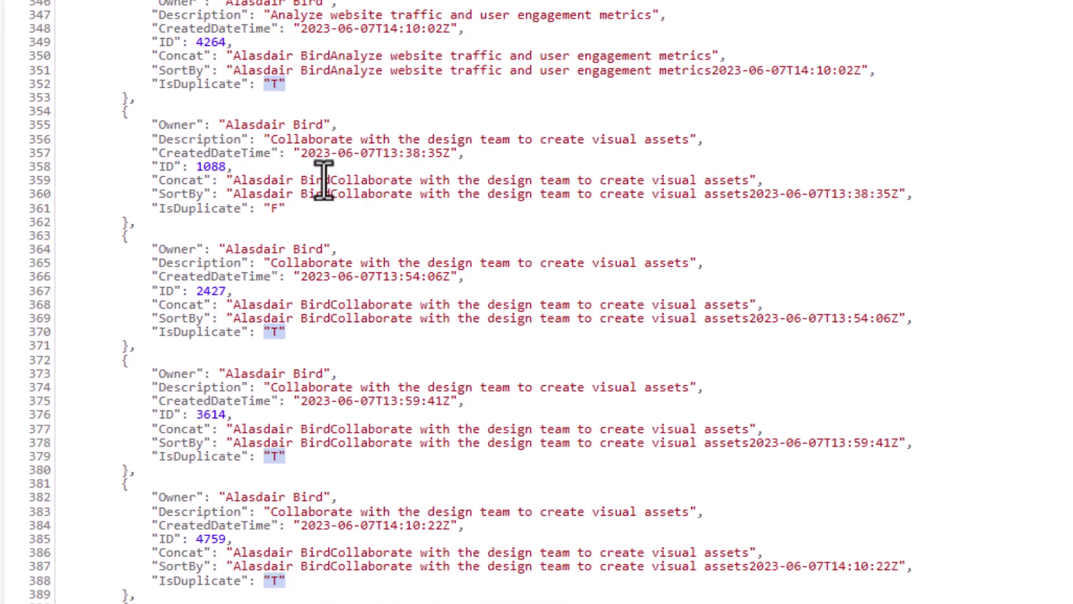
scroll(292, 403, "down", 7)
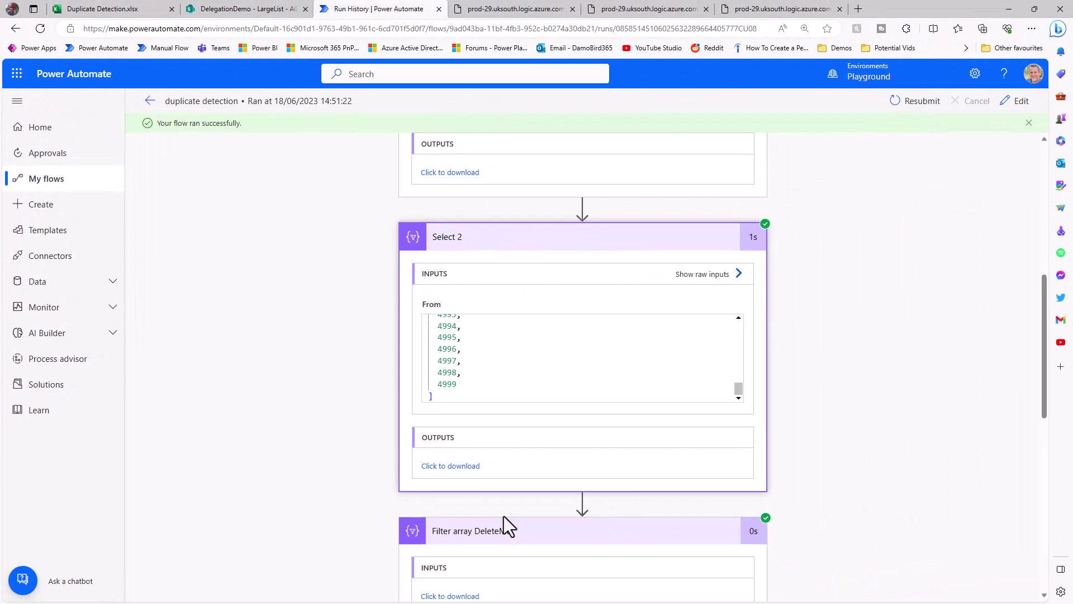
- Open the Filter array DeleteME output as raw JSON
scroll(503, 517, "down", 5)
left_click(445, 379)
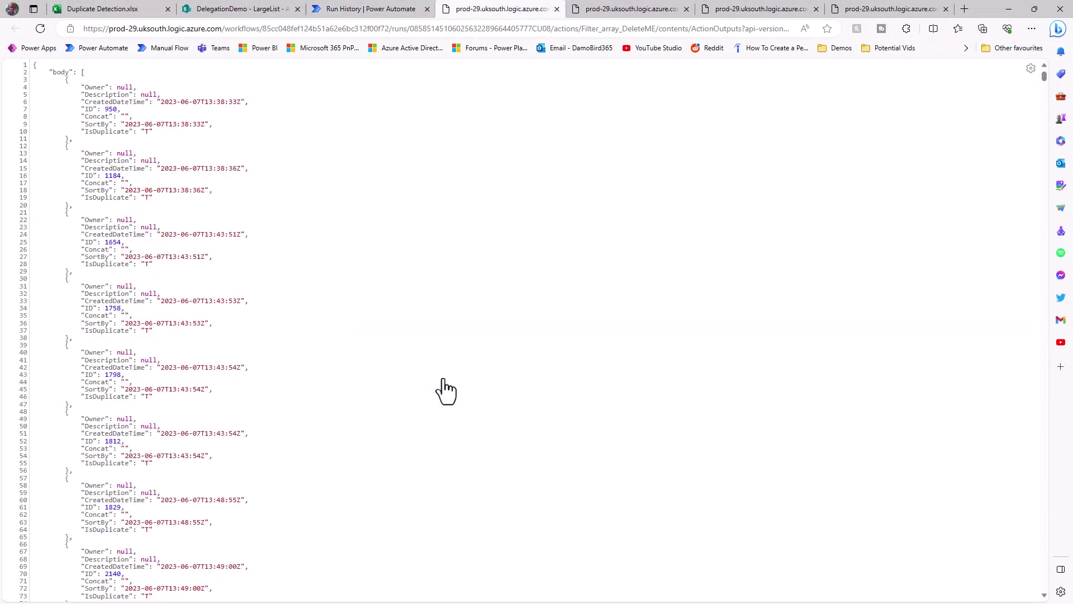
scroll(345, 306, "down", 20)
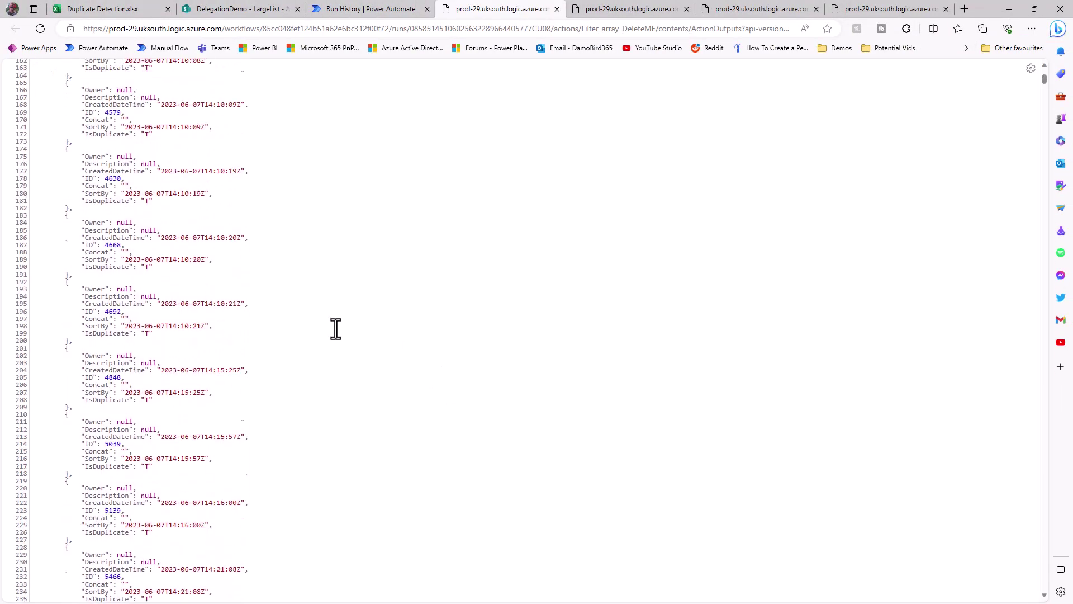
- Back in the run view, expand Filter array keepME and Compose 2 to read 5000 rows, 4391 delete, 609 keep
left_click(384, 10)
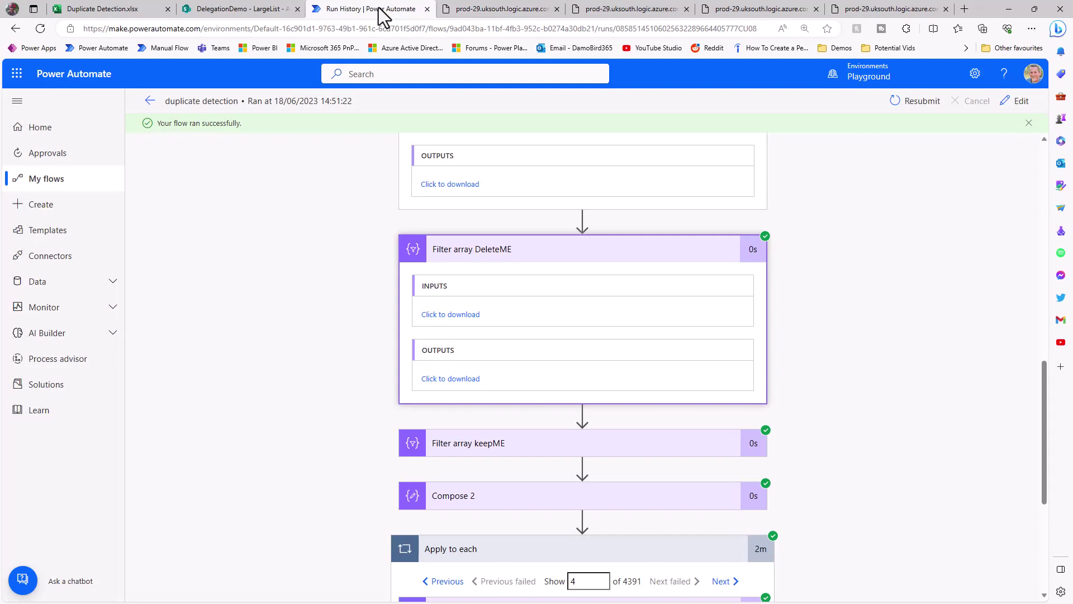
left_click(526, 443)
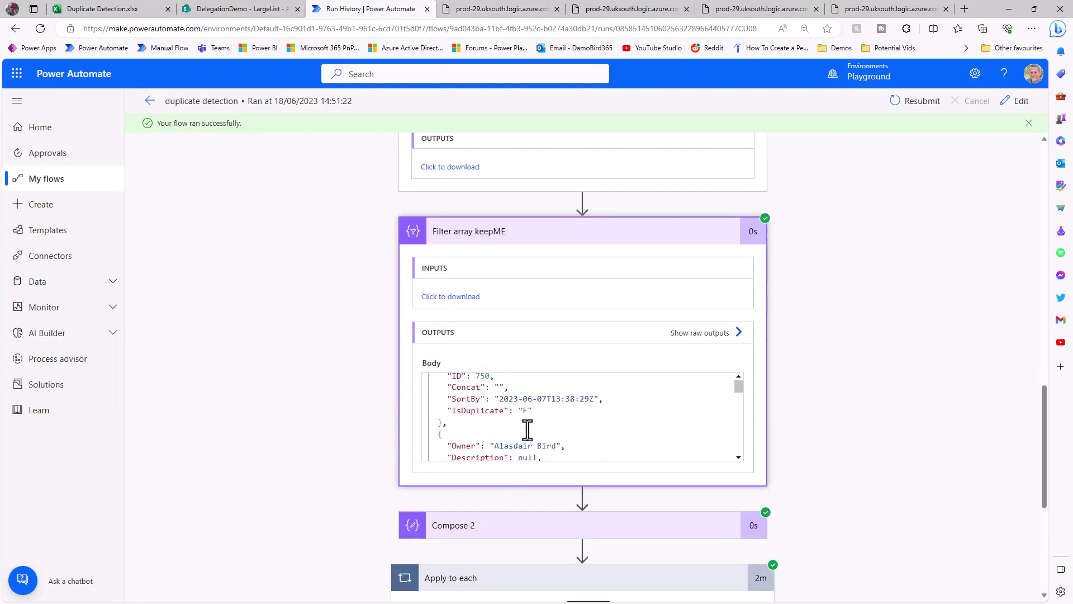
left_click(485, 528)
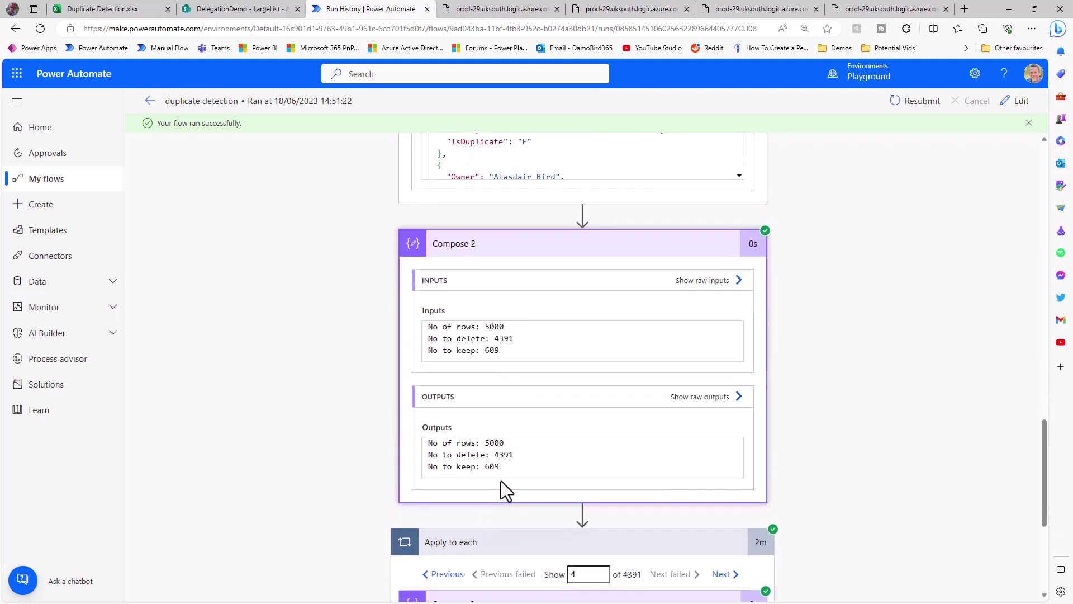